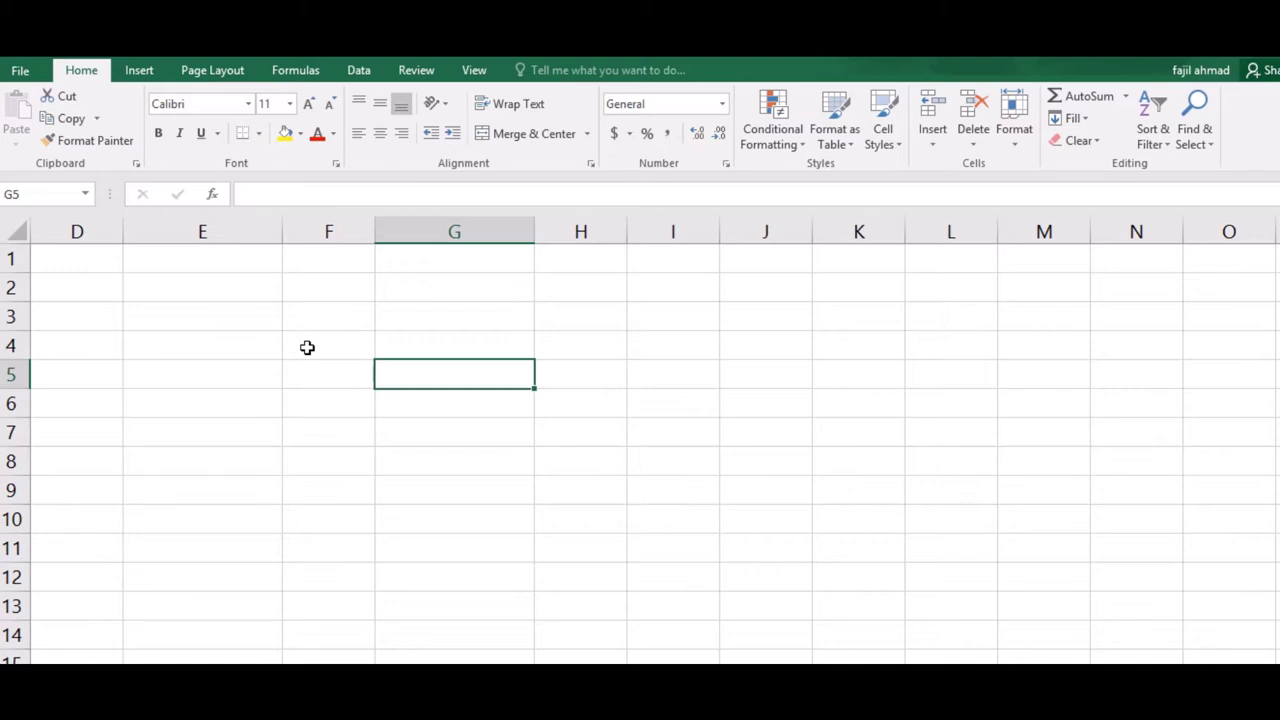
- Merge and centre cells F1:H2 and enter the title POS
mouse_move(326, 256)
left_mouse_down()
mouse_move(651, 275)
mouse_move(607, 276)
left_mouse_up()
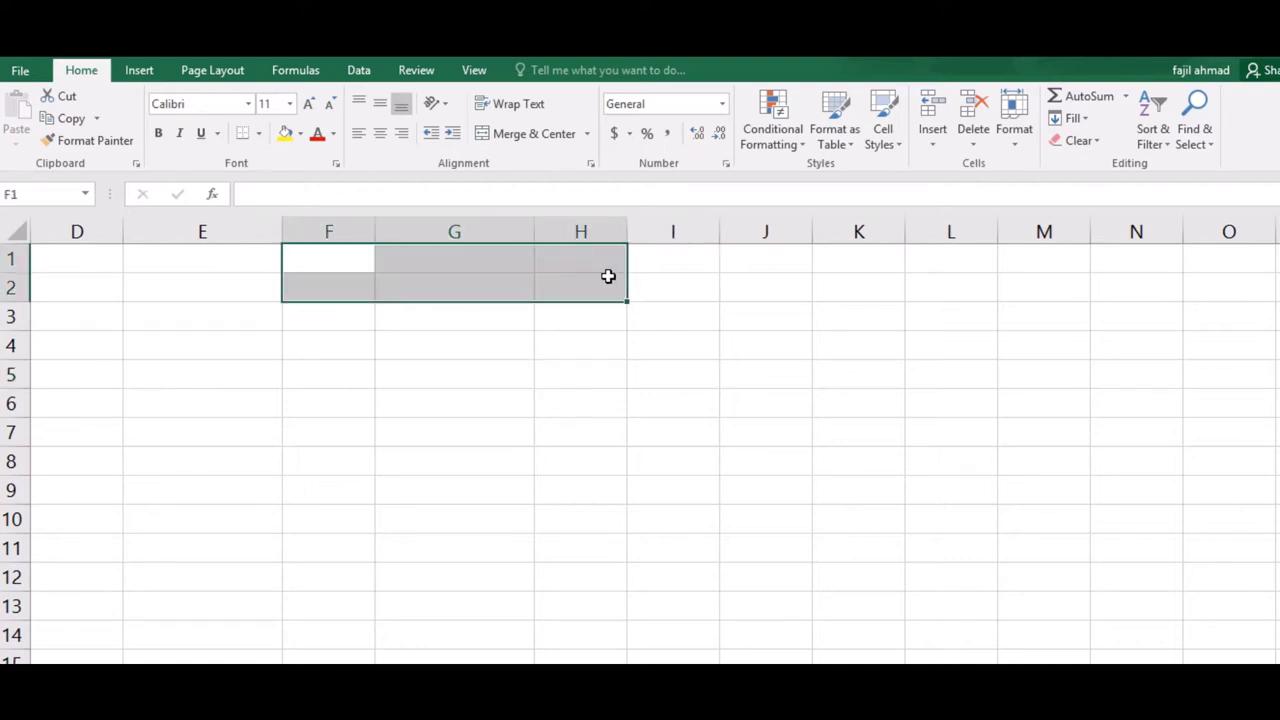
left_click(538, 137)
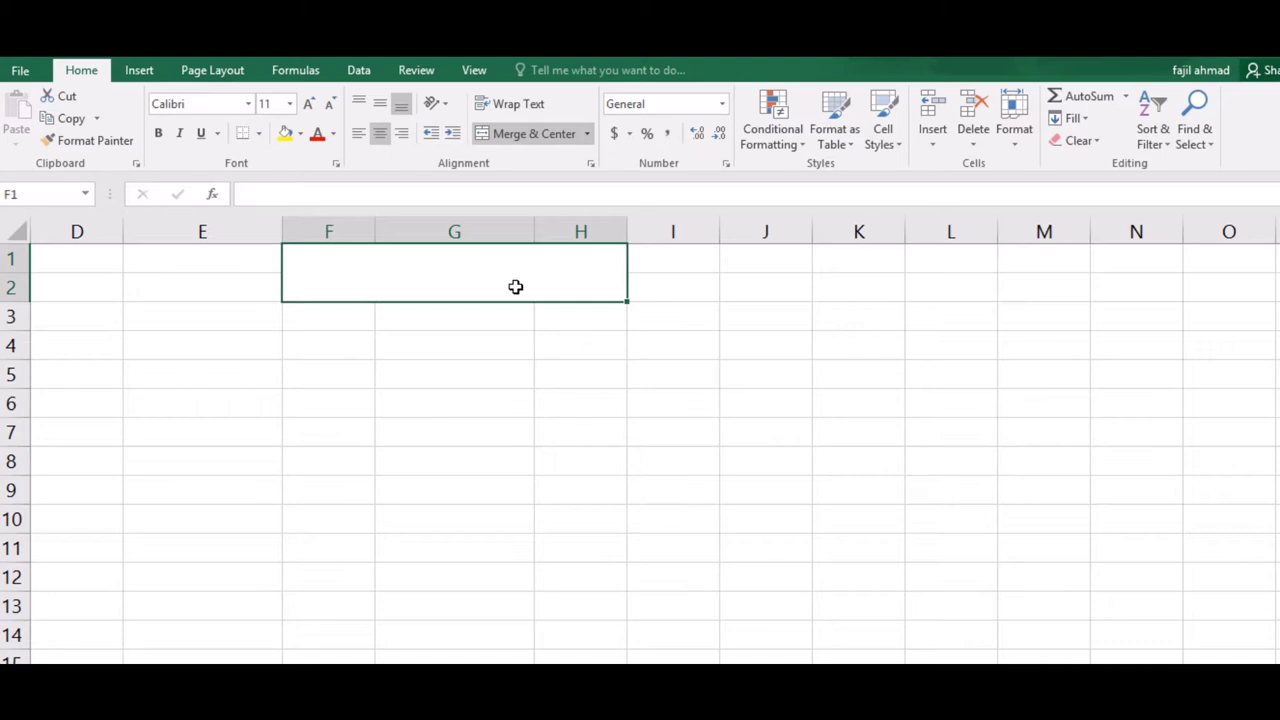
type("tA")
key("BackSpace")
key("BackSpace")
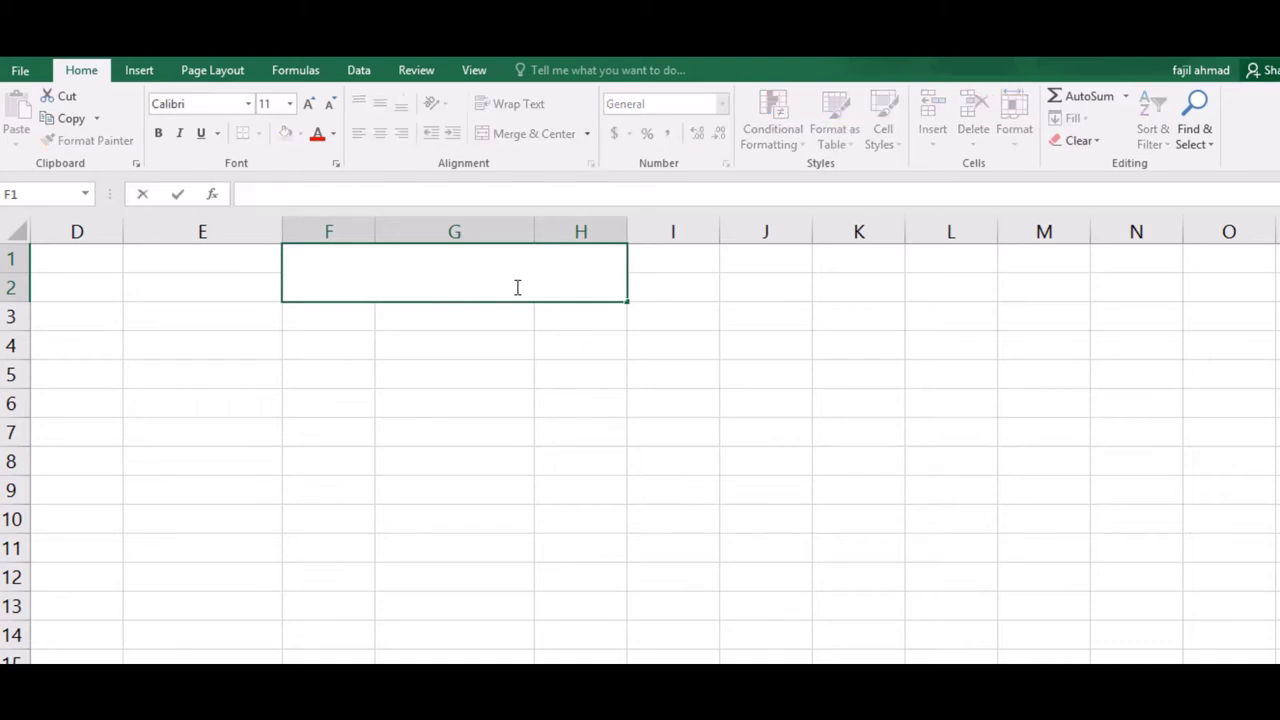
type("p")
key("BackSpace")
type("PO")
type("S")
left_click(205, 348)
- Enter the headings SN, ITEM NAME and QTY in D4:F4
left_click(110, 340)
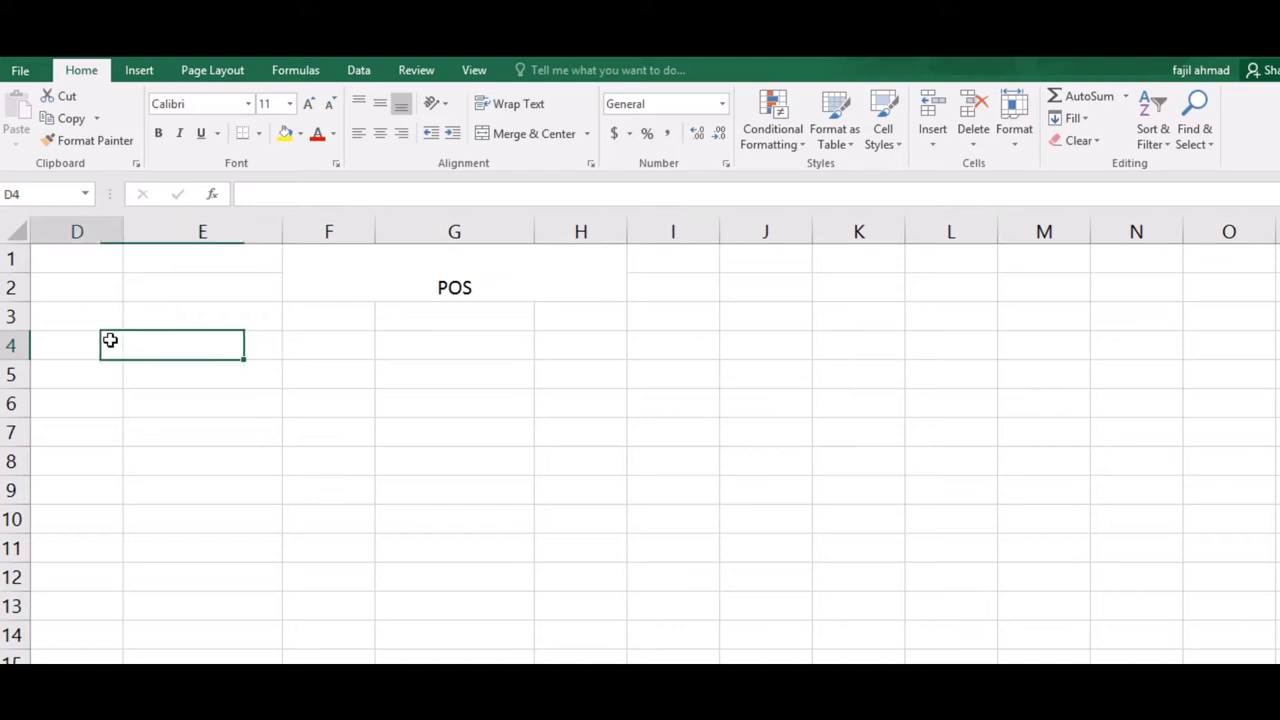
type("SN")
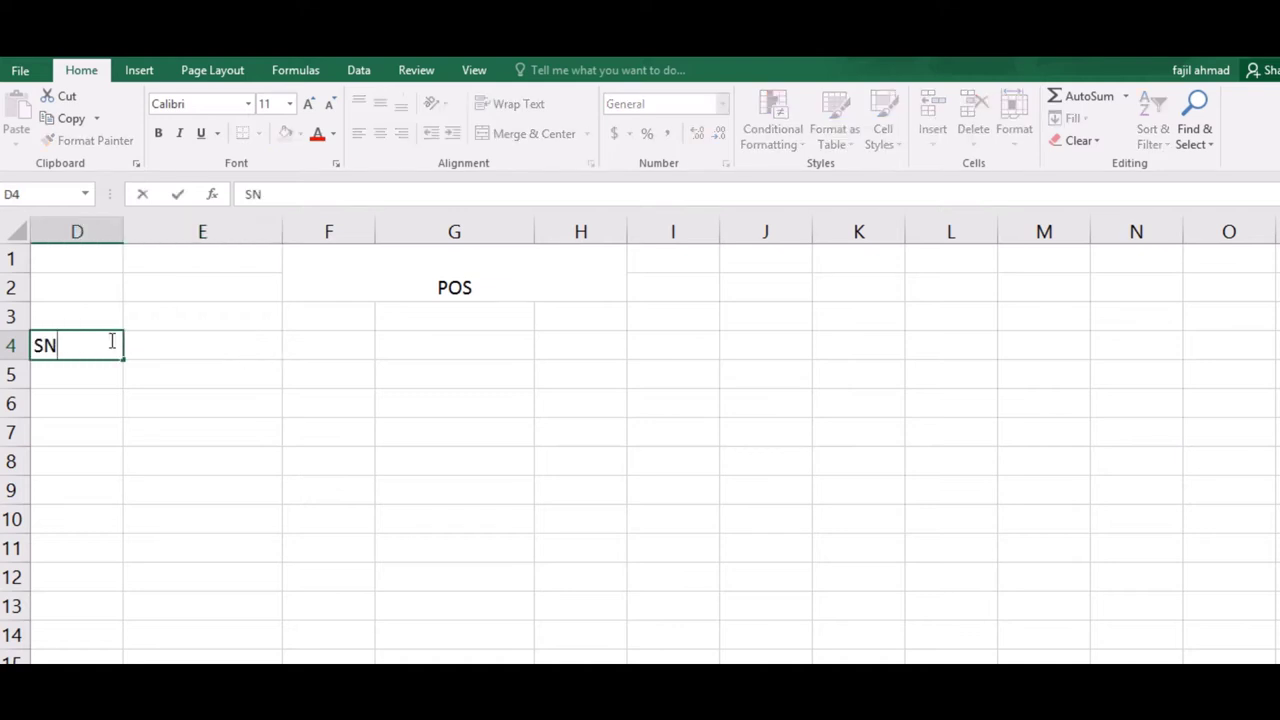
key("Tab")
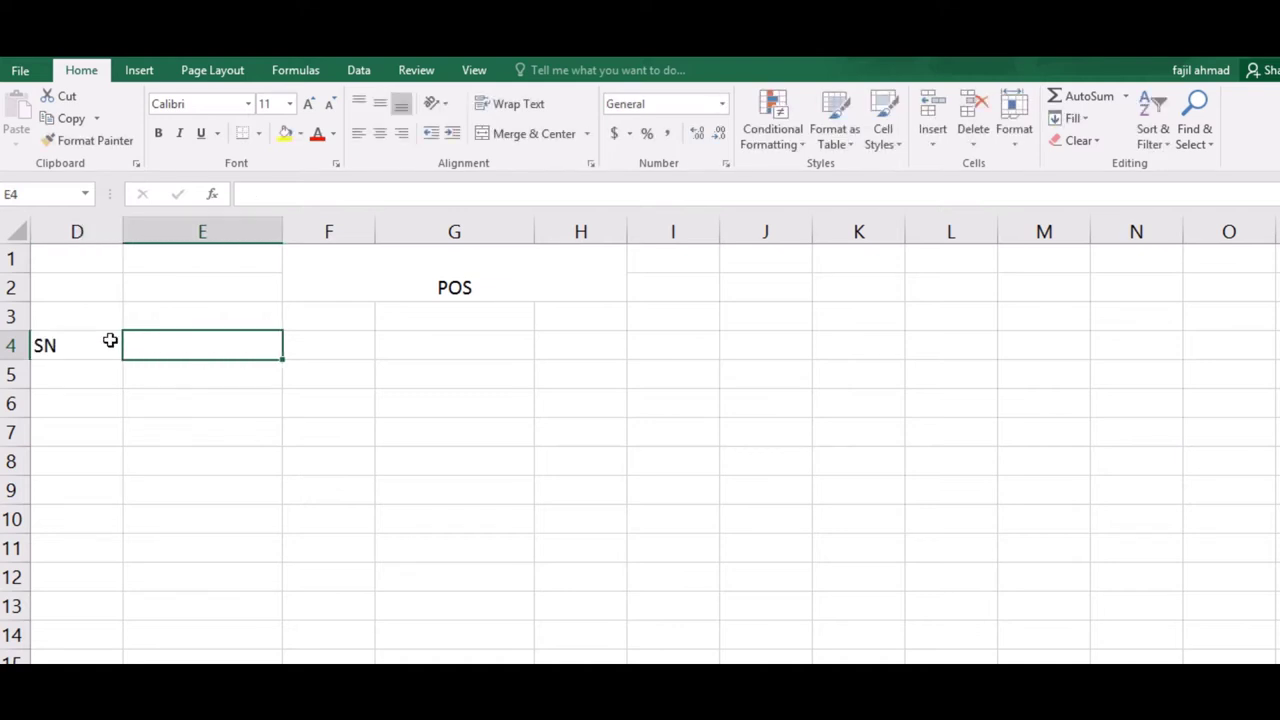
type("Q")
type("TY")
key("BackSpace")
key("BackSpace")
key("BackSpace")
type("I")
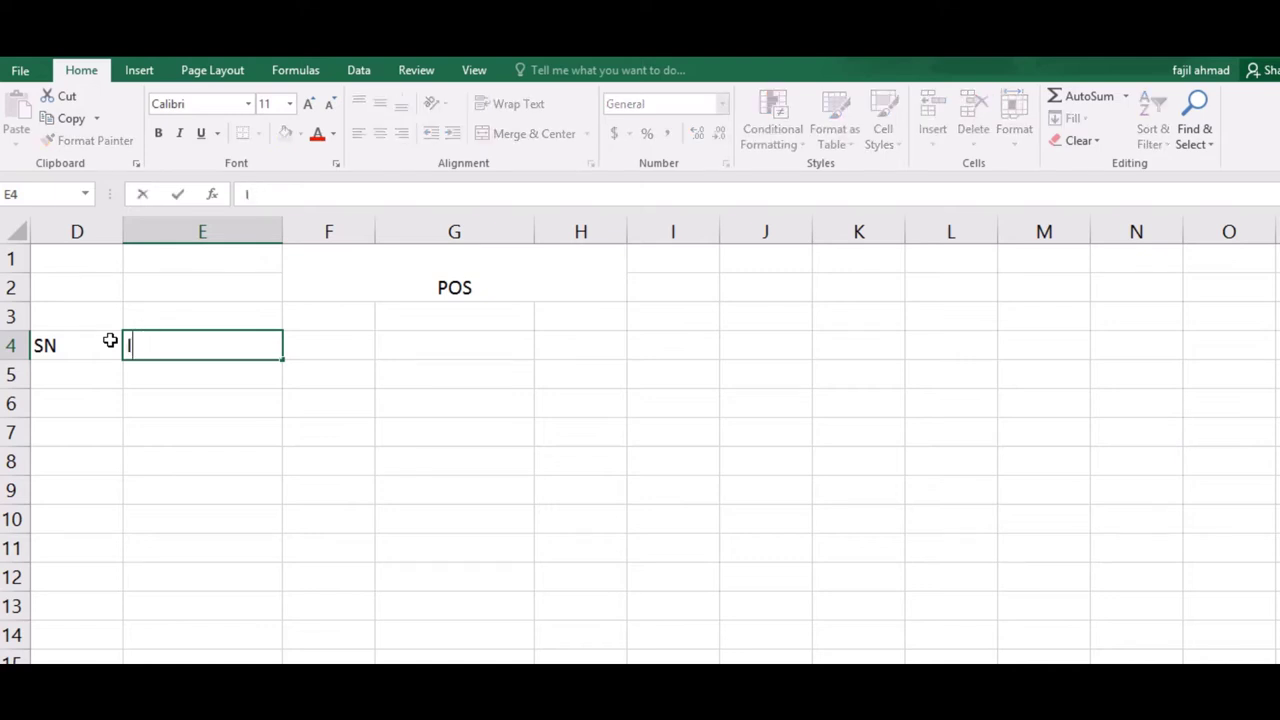
type("TME NAME")
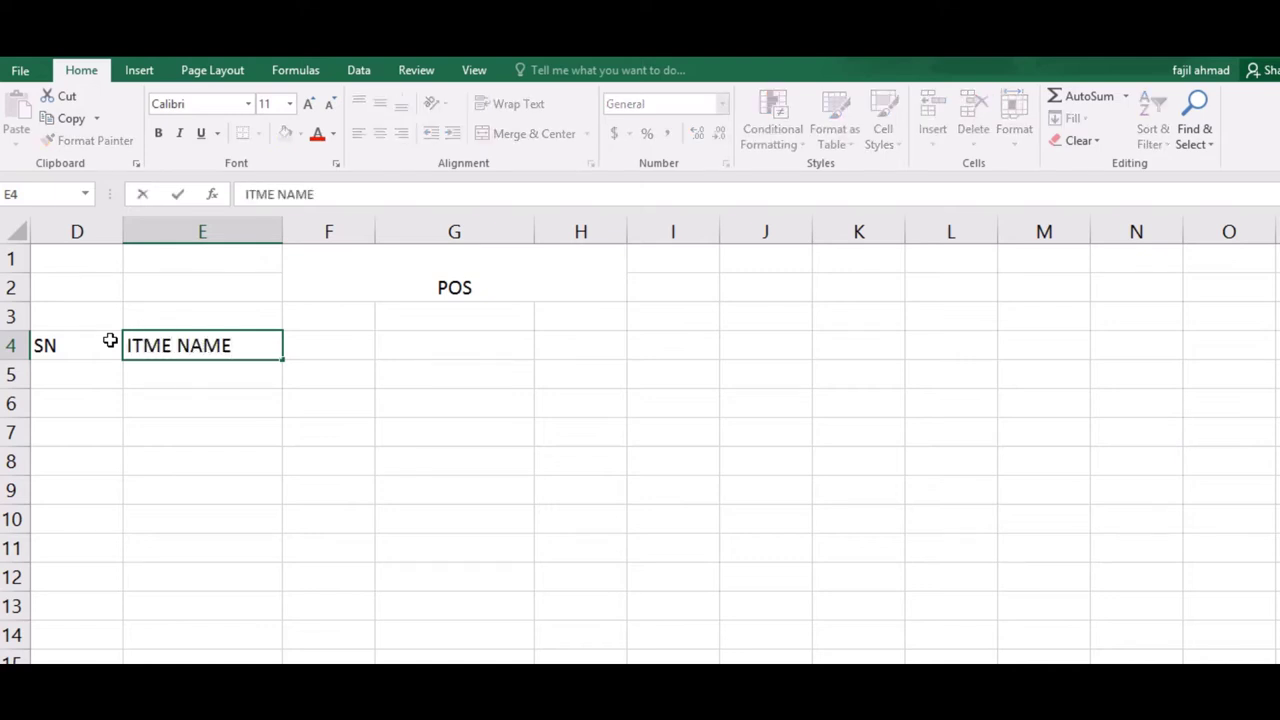
key("BackSpace")
key("BackSpace")
key("BackSpace")
key("BackSpace")
key("BackSpace")
key("BackSpace")
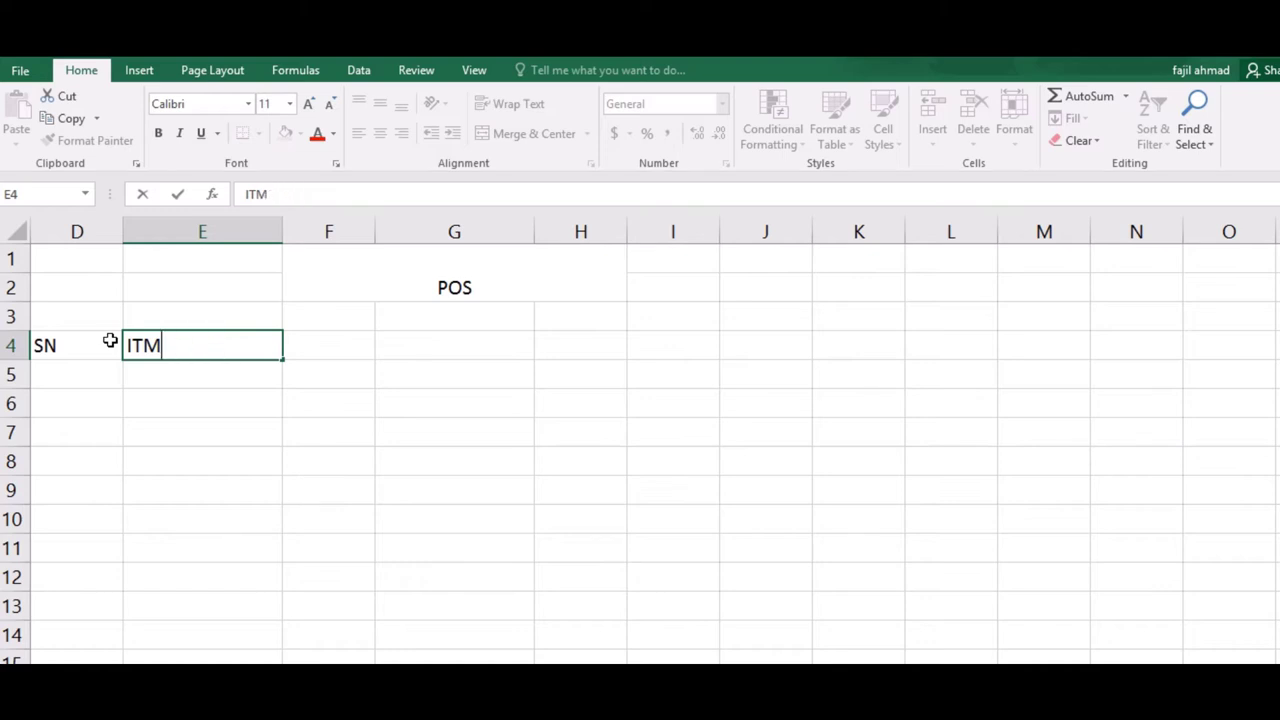
key("BackSpace")
type("EM")
type(" NAME")
key("Tab")
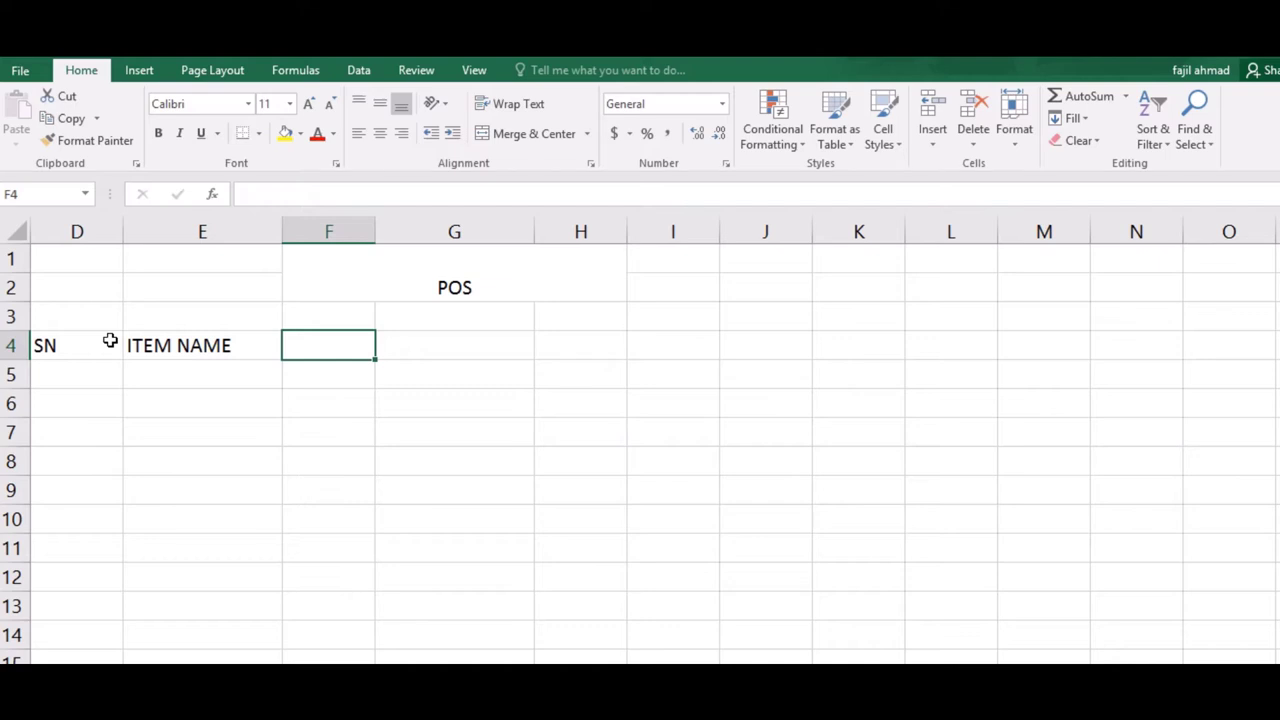
type("Q")
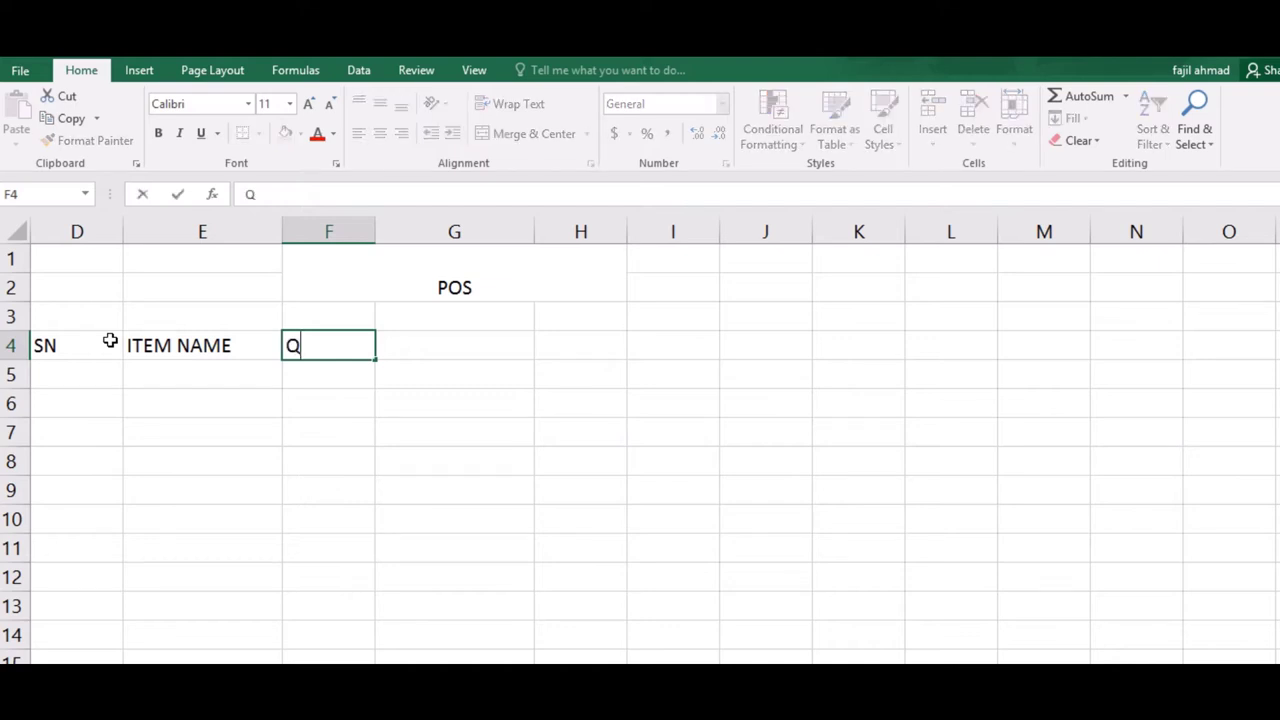
type("TY")
key("Tab")
- Continue the headings with PRICE, AMOUNT, TAX, TAX AMT and TOTAL PRICE in G4:K4
type("PR")
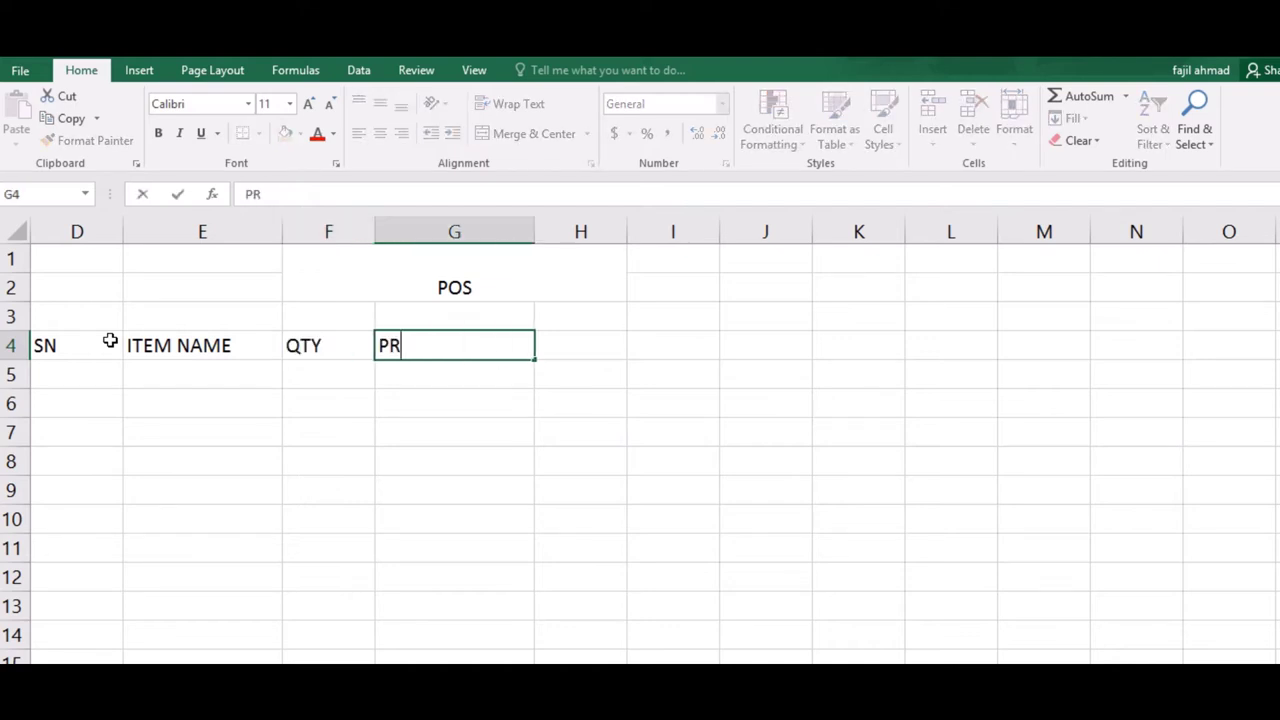
type("ICE")
key("Tab")
type("AMO")
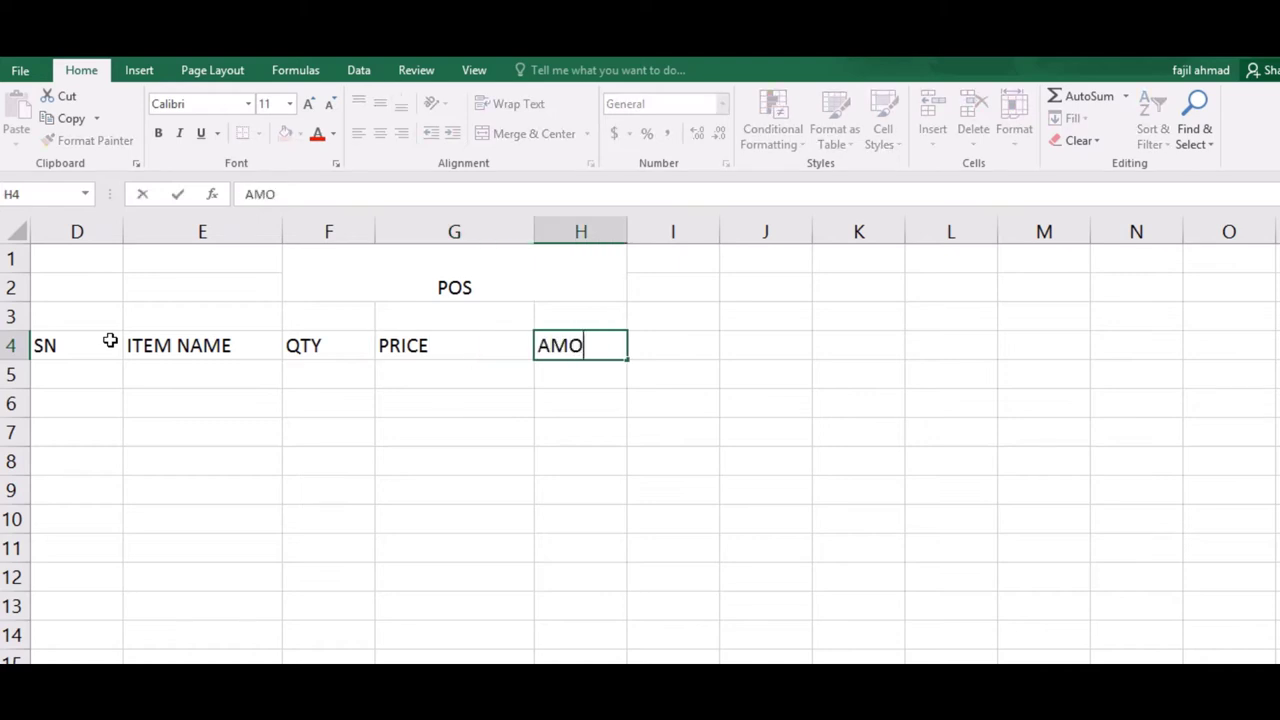
type("UNT")
key("Tab")
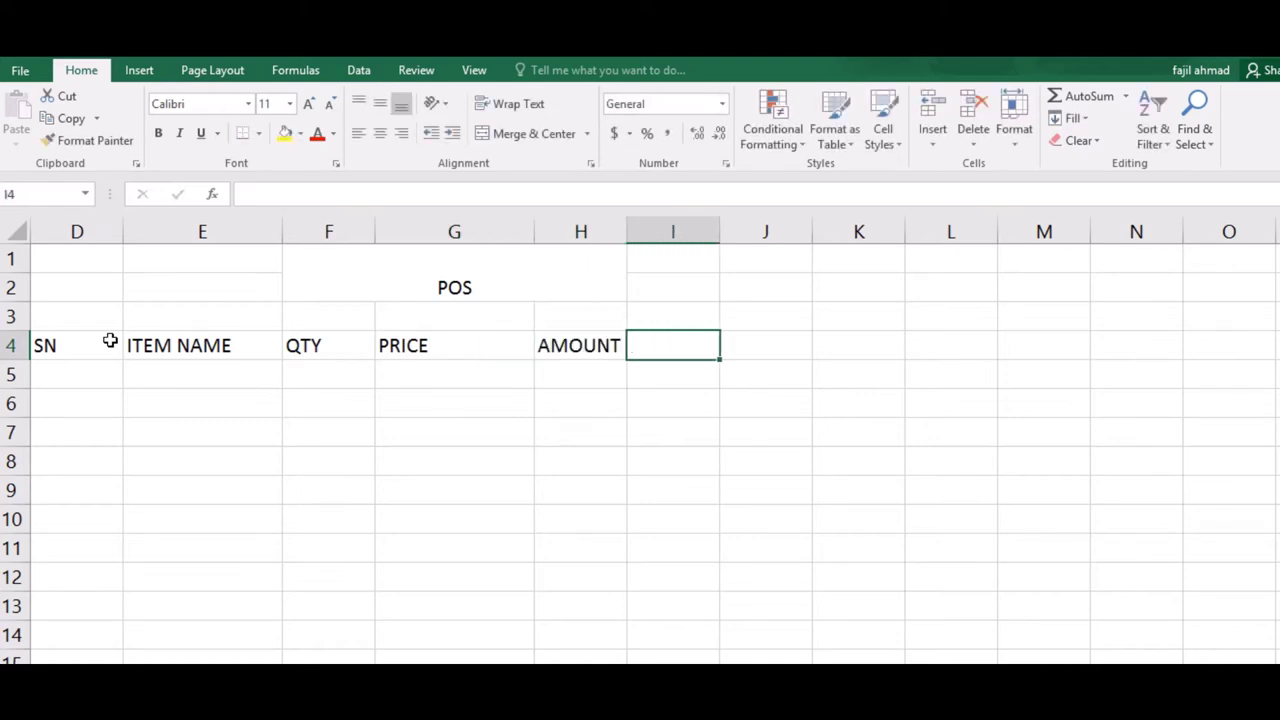
type("TAX")
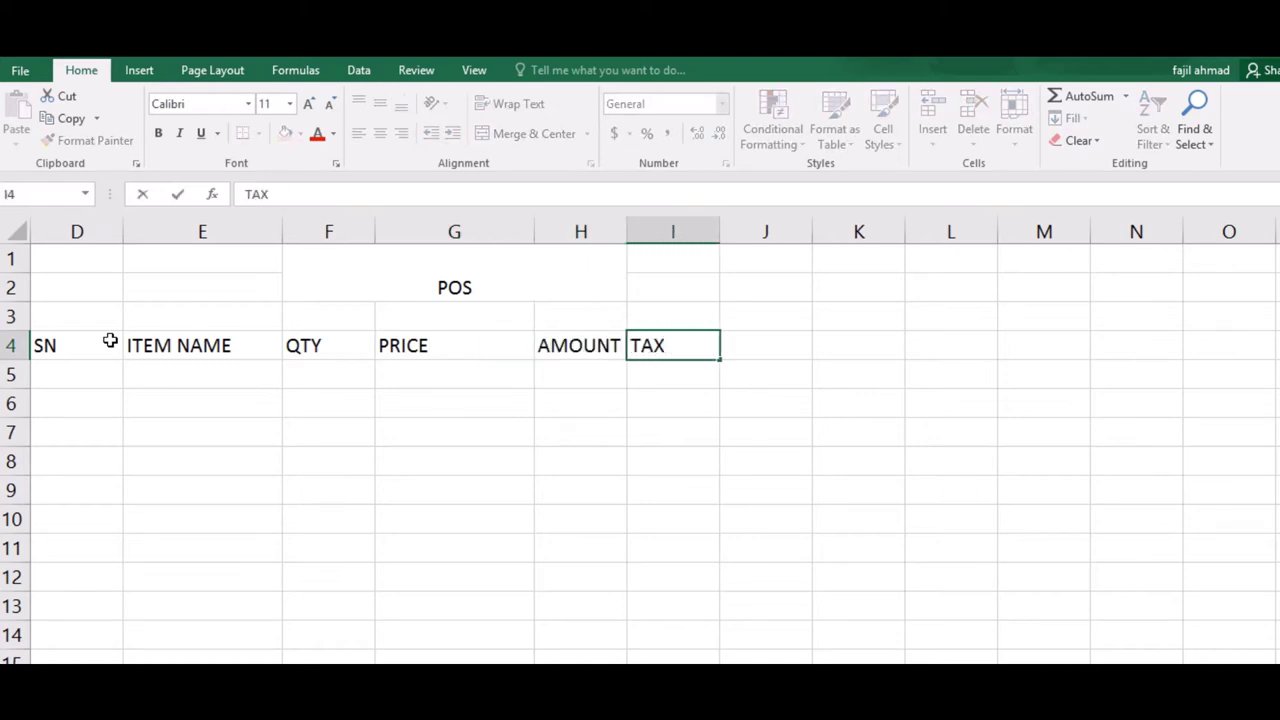
key("Tab")
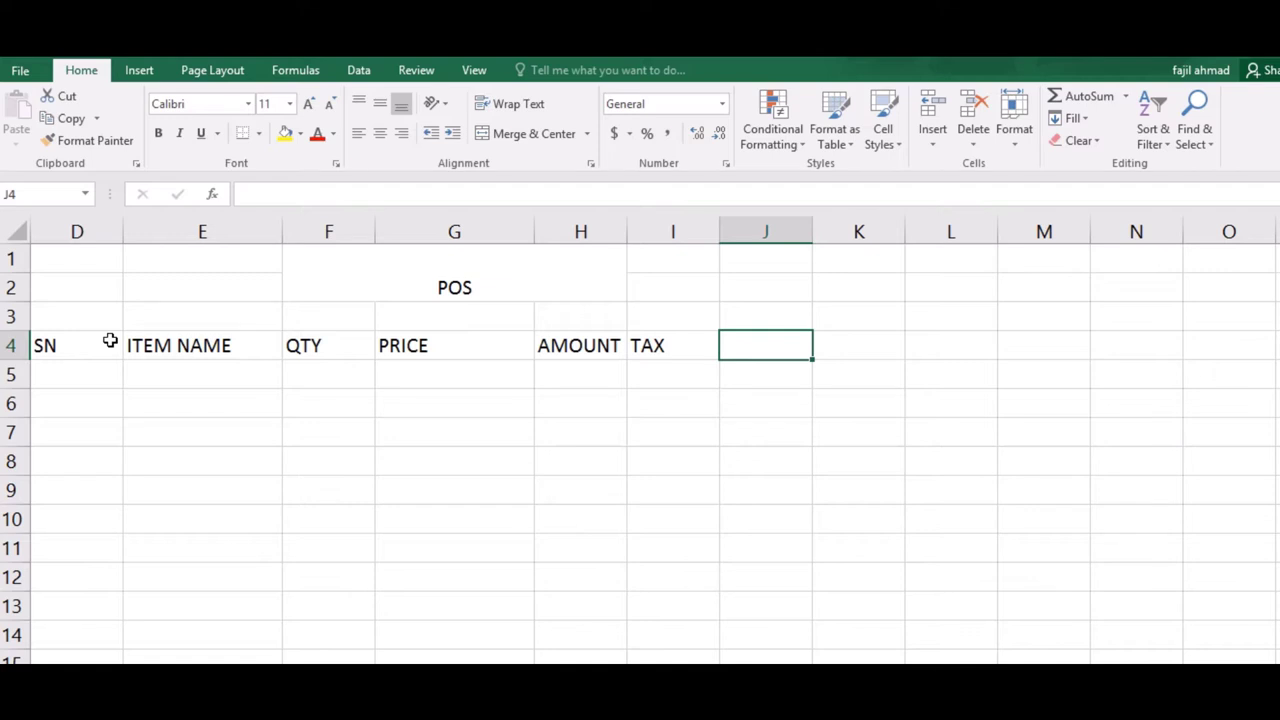
type("TA")
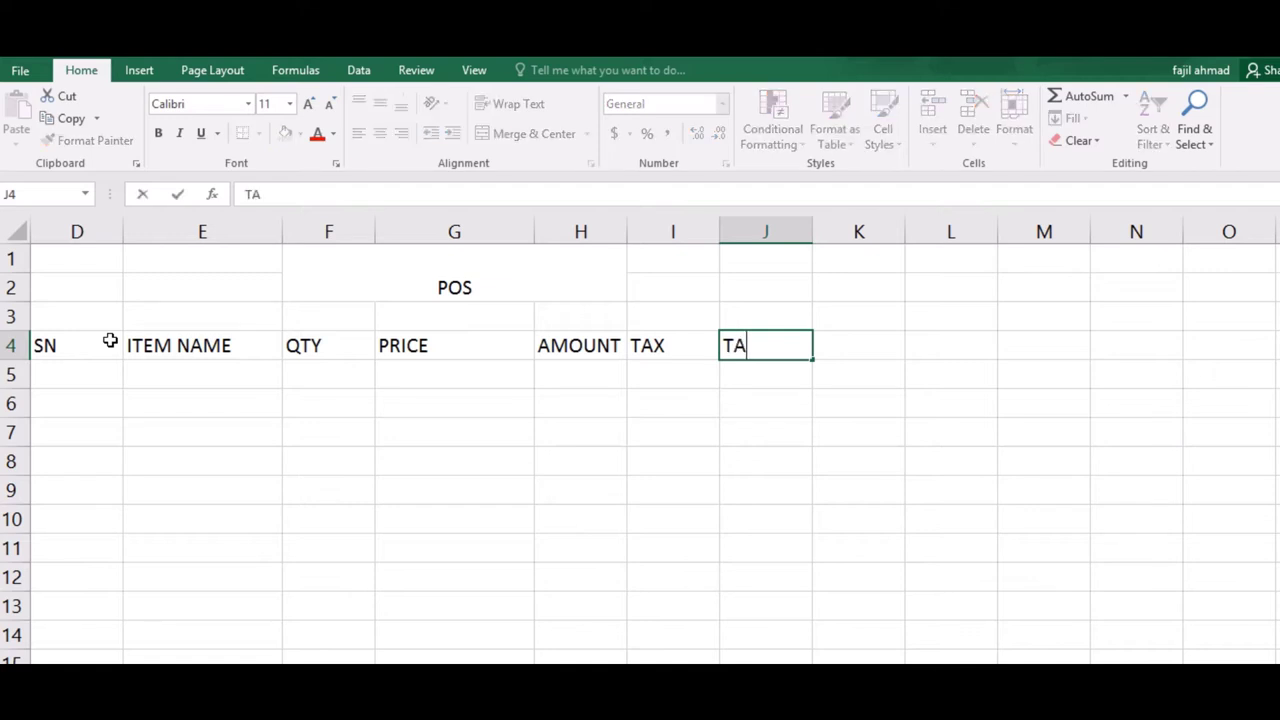
type("X AMOU")
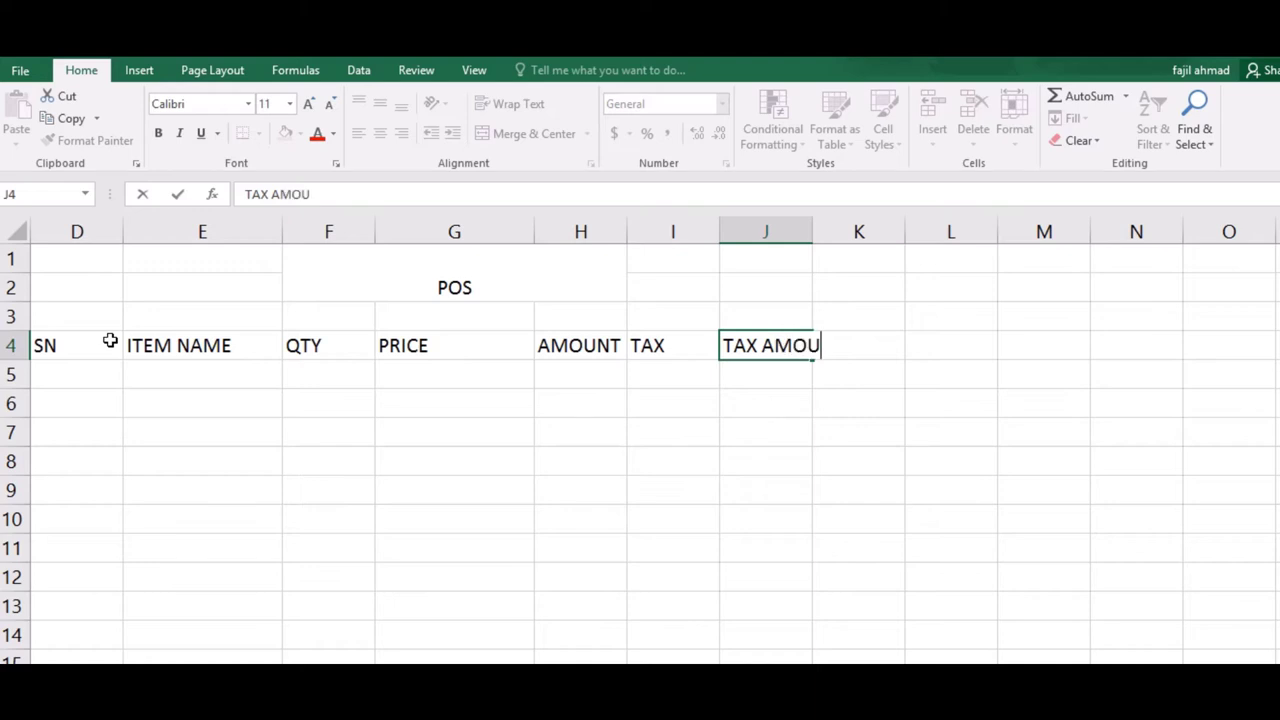
key("BackSpace")
key("BackSpace")
type("T")
key("Tab")
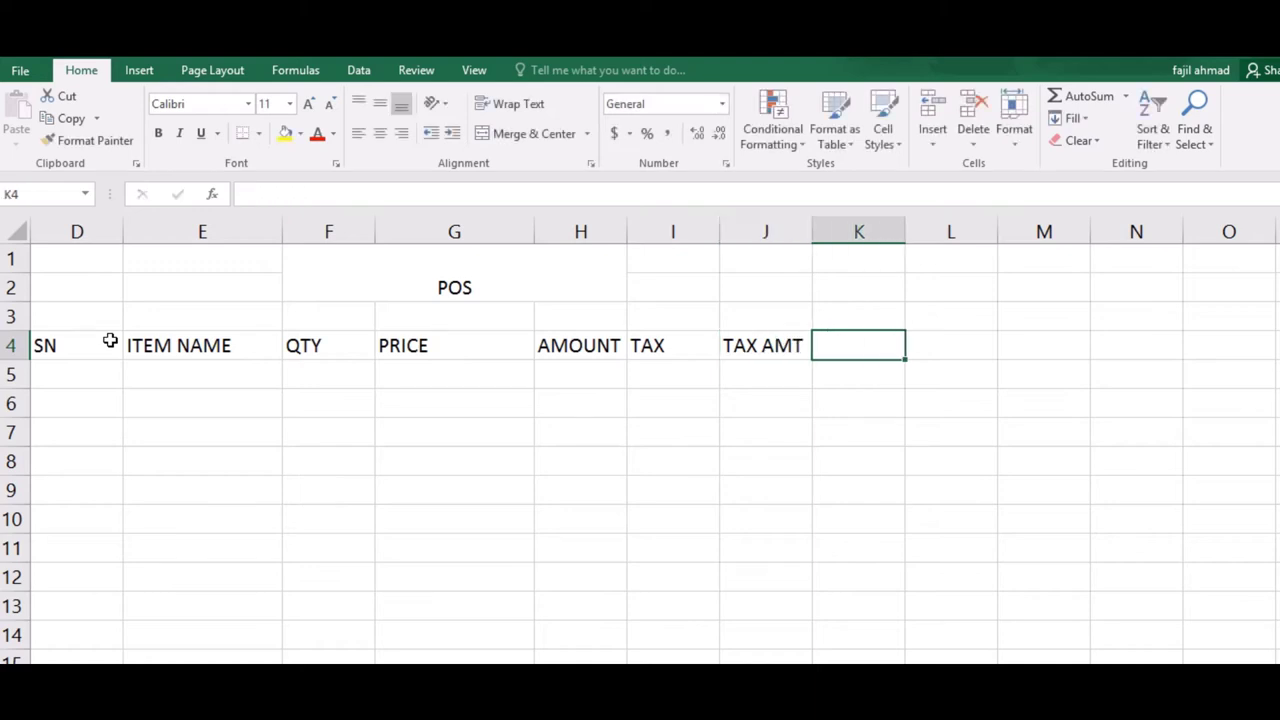
type("TOTAL ")
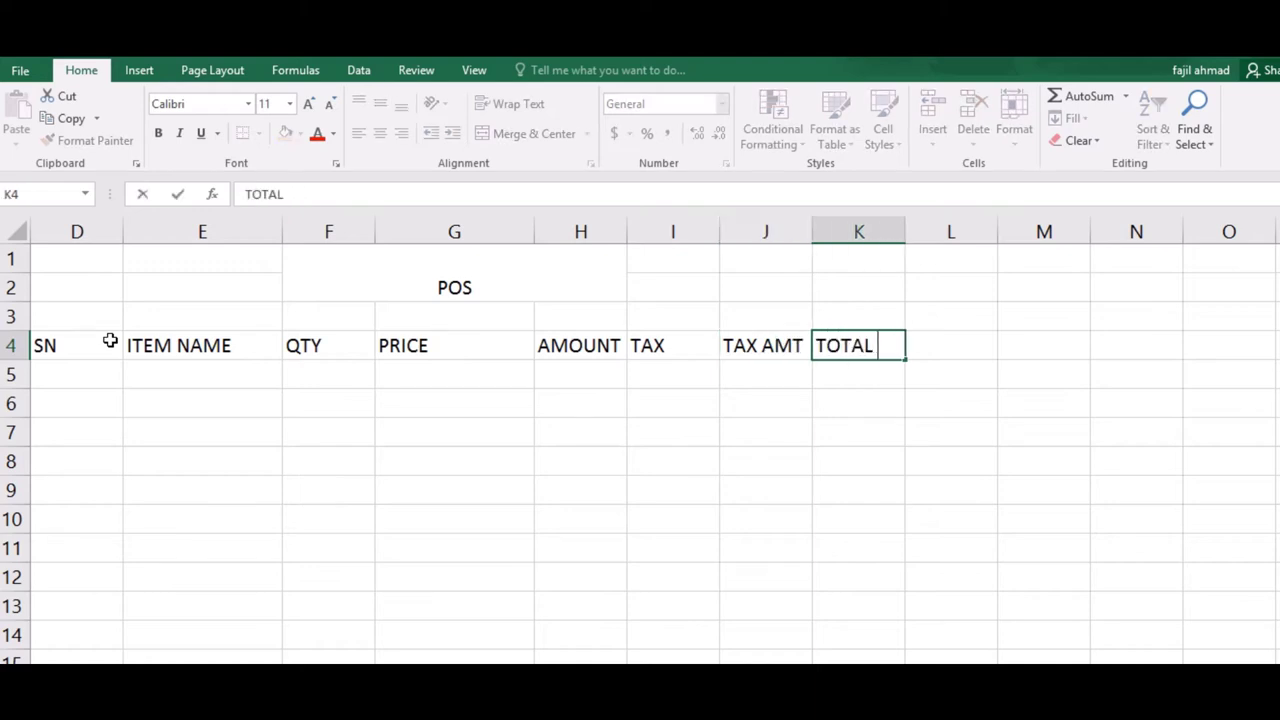
type("PRICE")
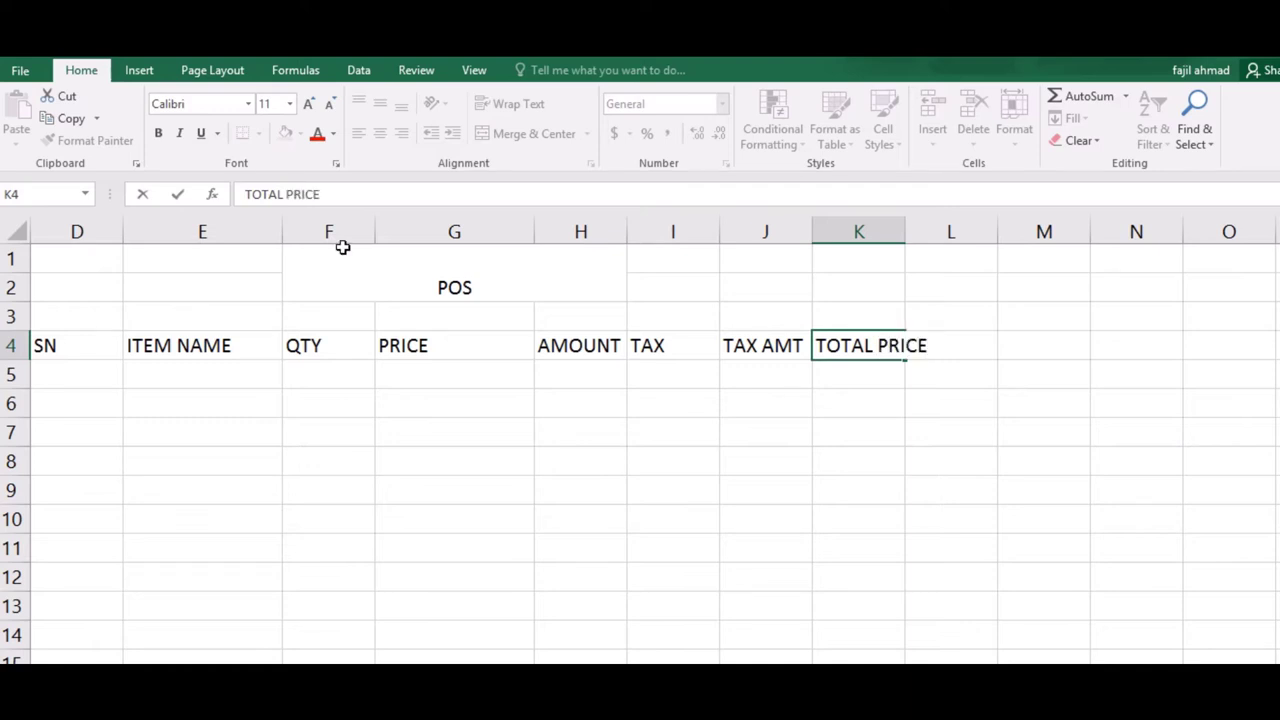
- Autofit column K and fill serial numbers 1 to 6 into D5:D10
double_click(902, 231)
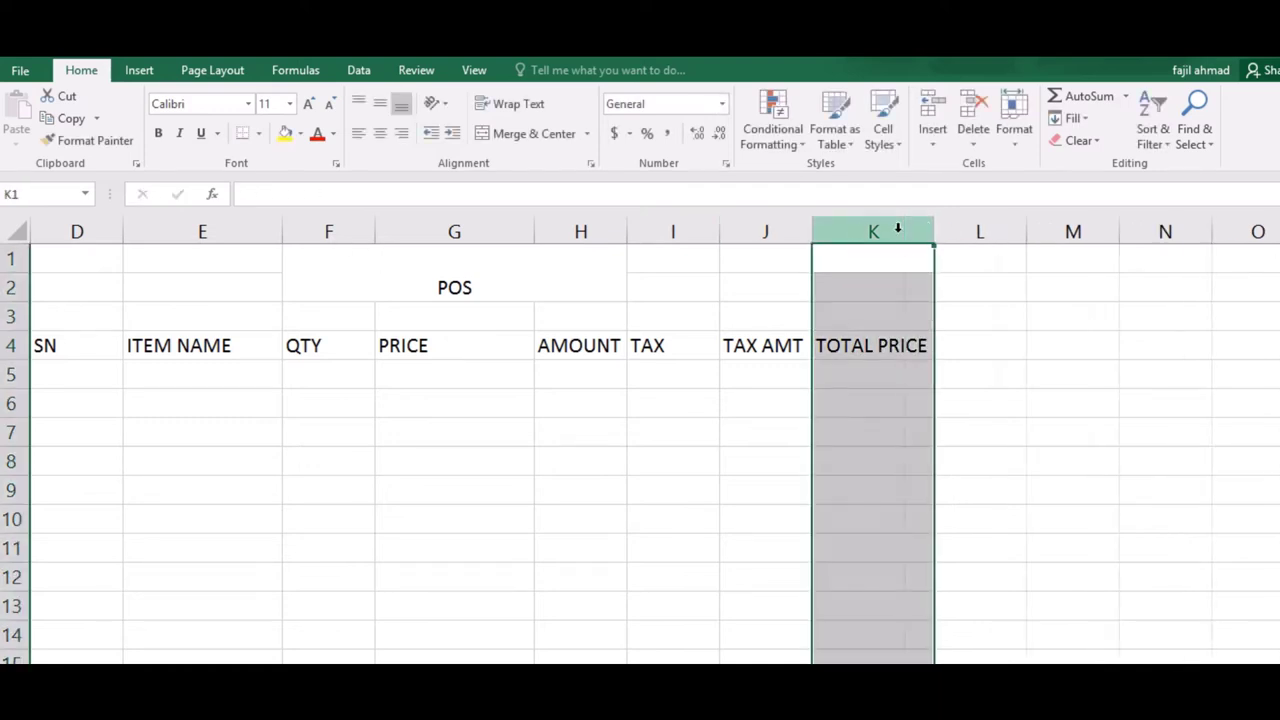
left_click(43, 374)
type("1")
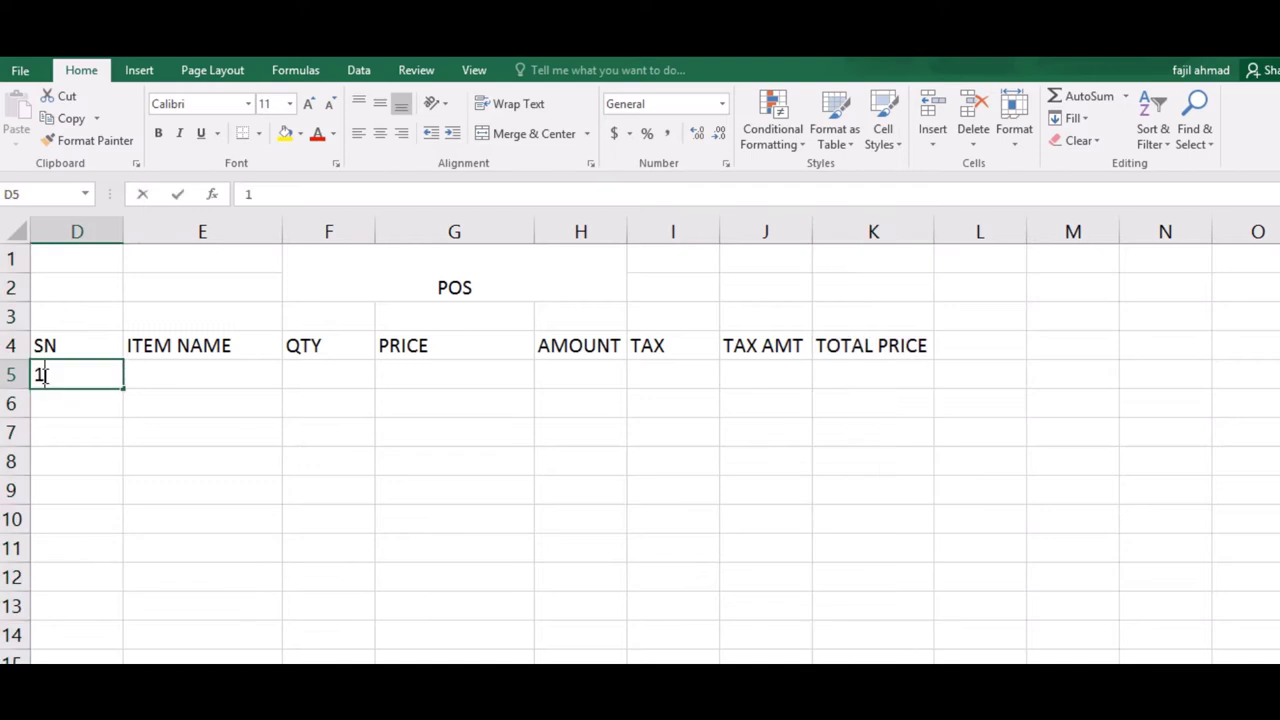
left_click_drag(124, 388, 135, 523)
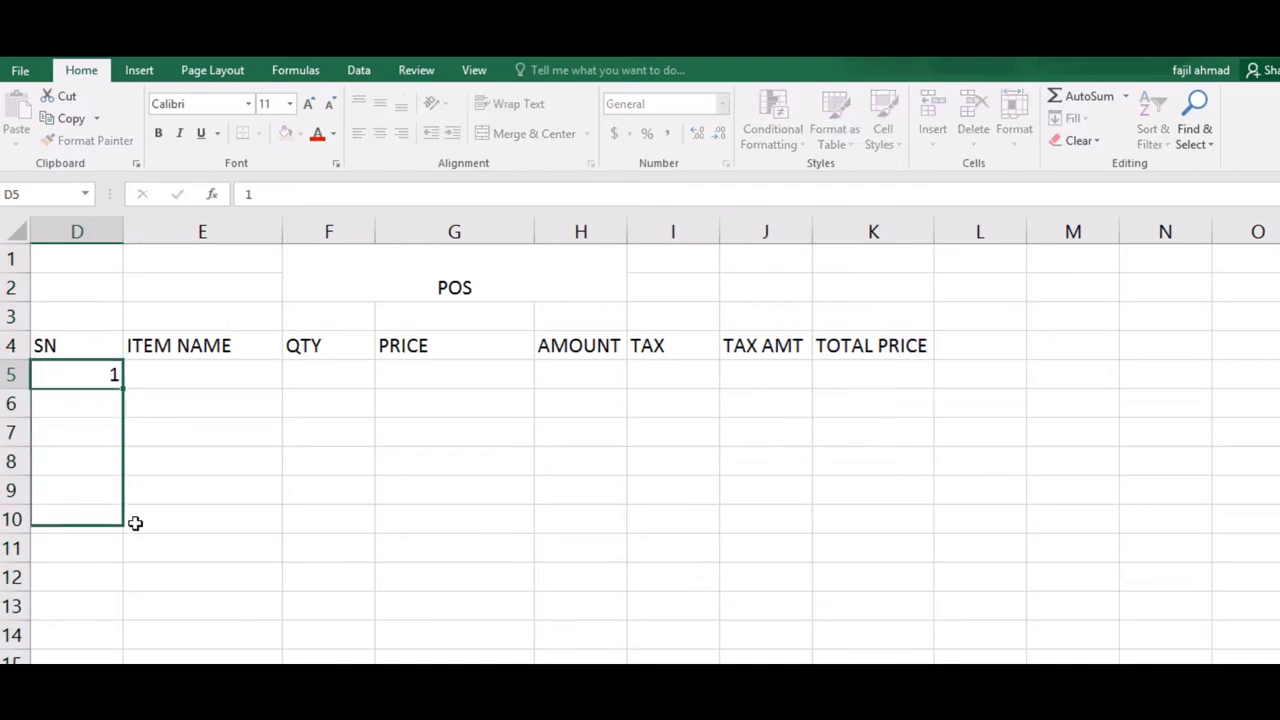
- Enter item TOWSER, quantity 1 and price 700 in row 5
left_click(183, 375)
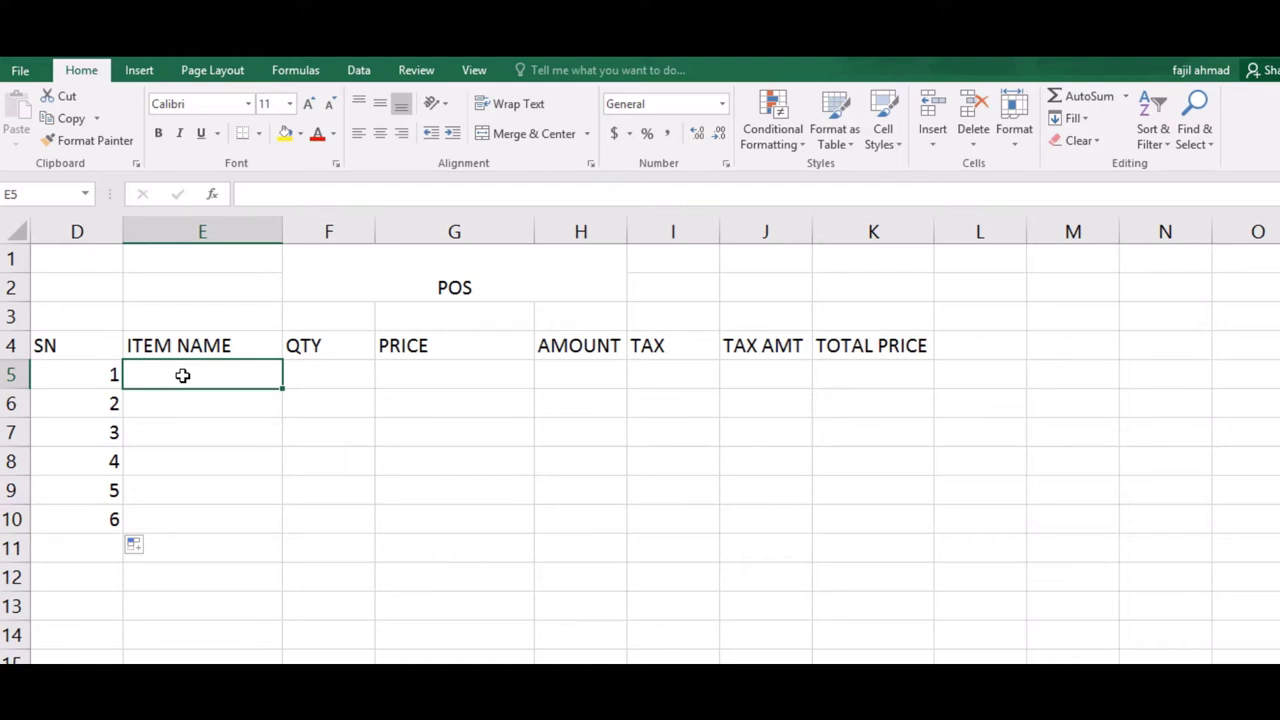
type("T")
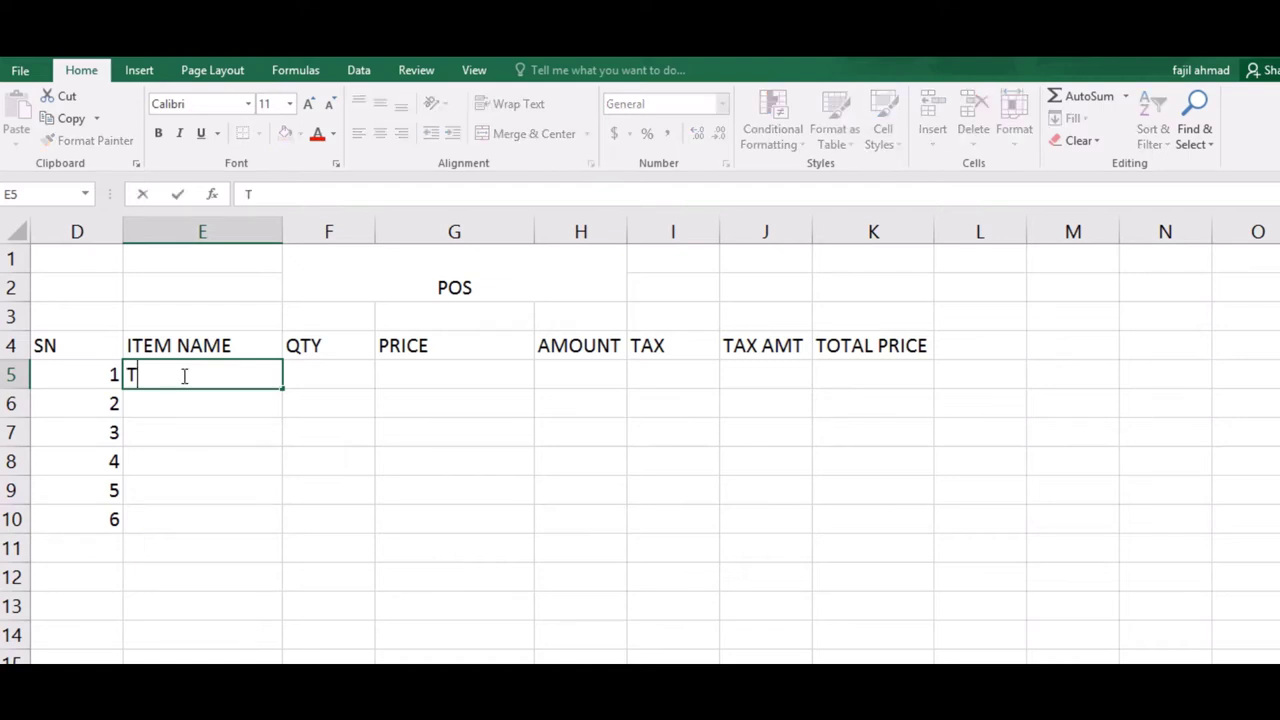
type("OWSER")
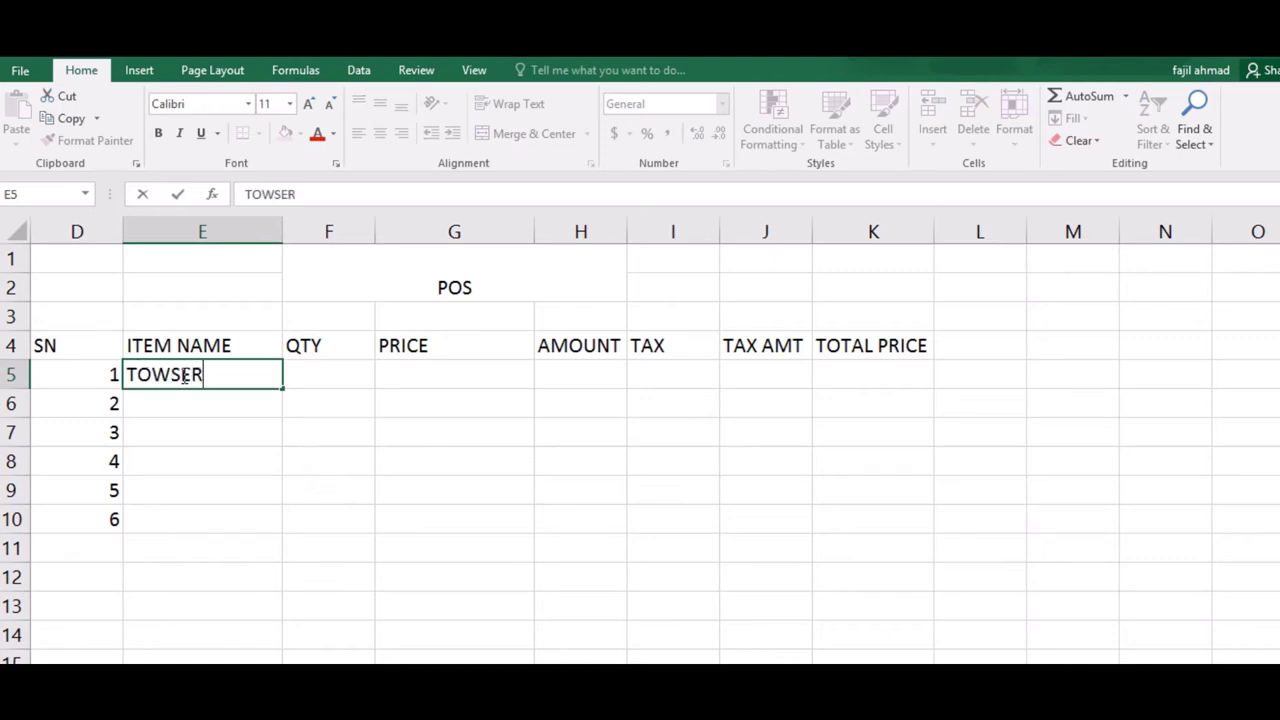
key("Tab")
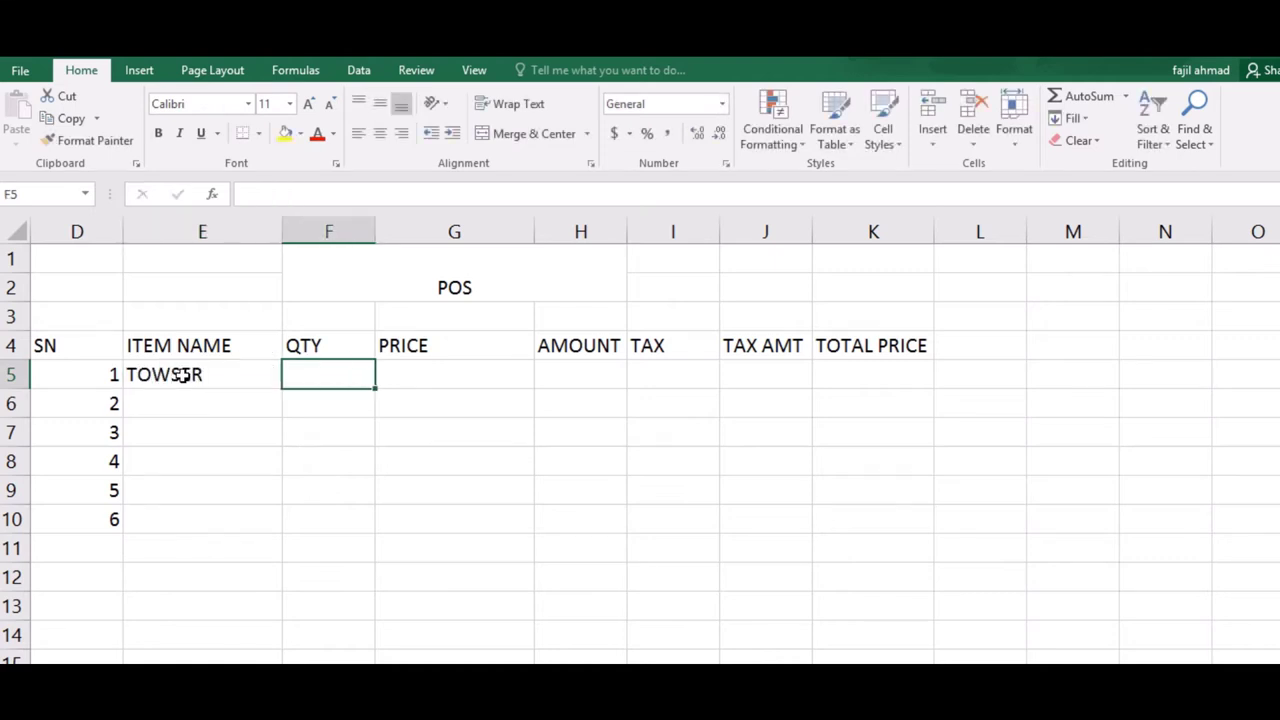
type("1")
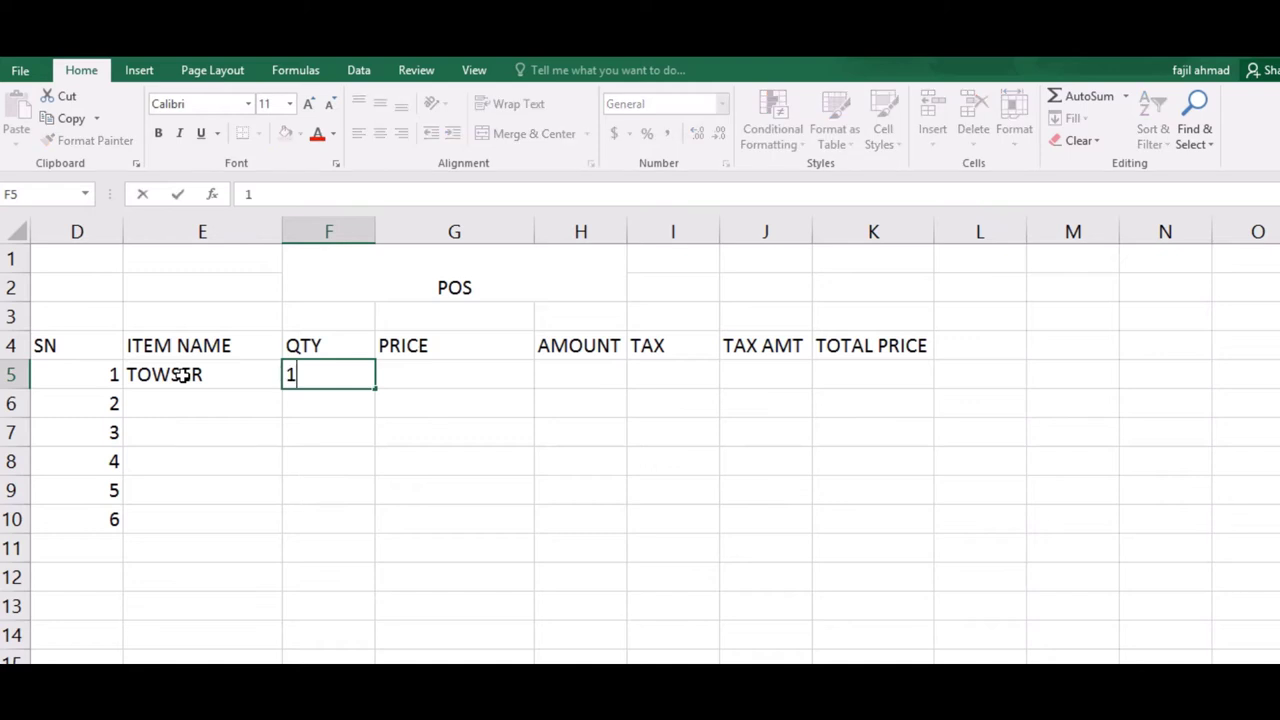
key("Tab")
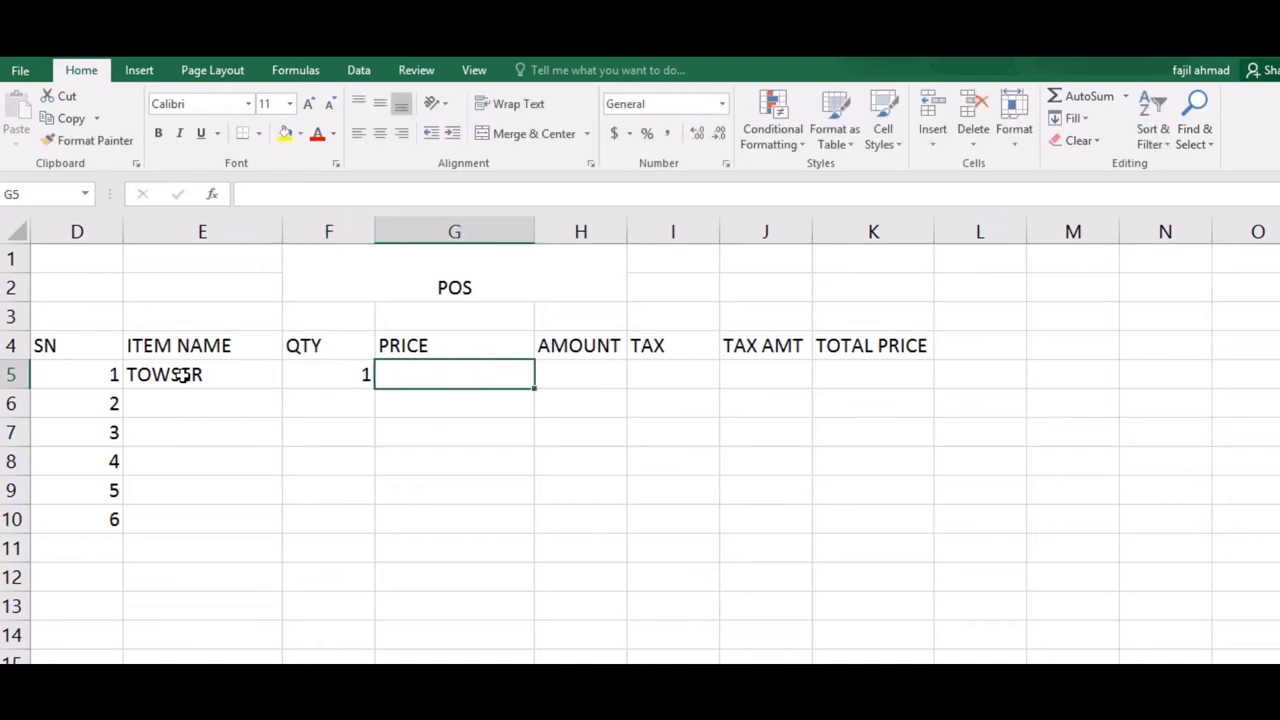
type("700")
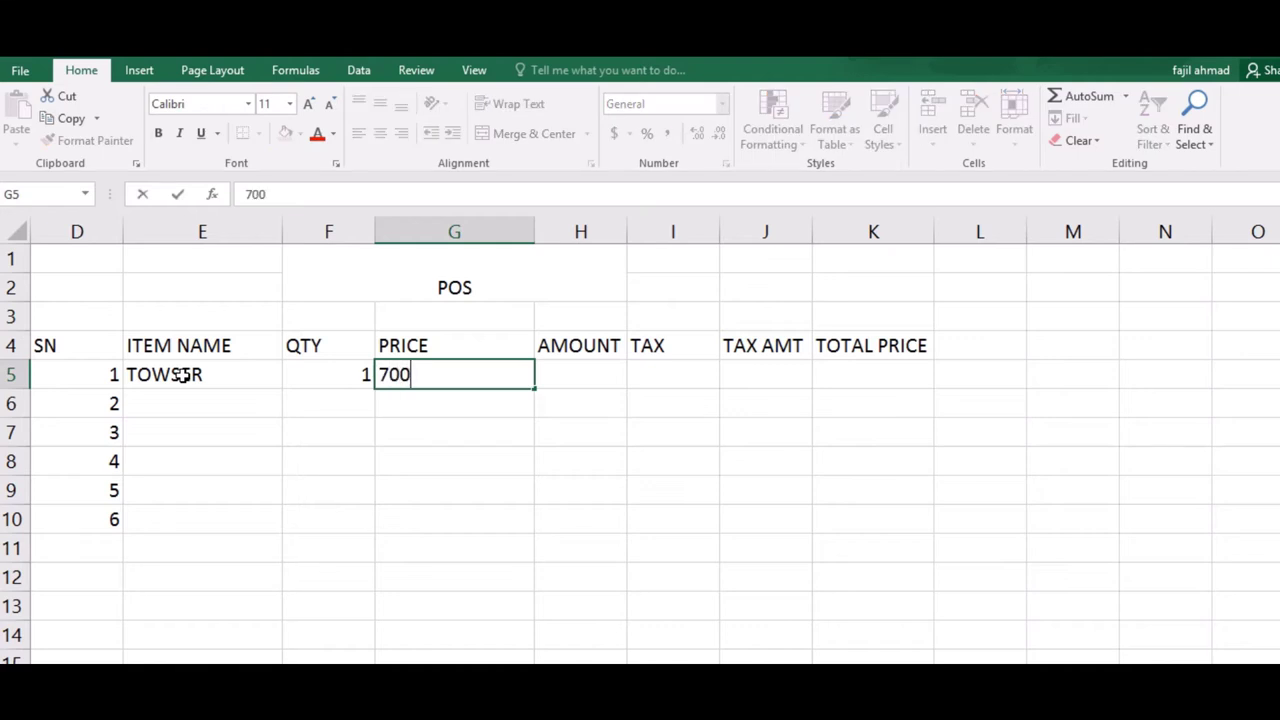
key("Tab")
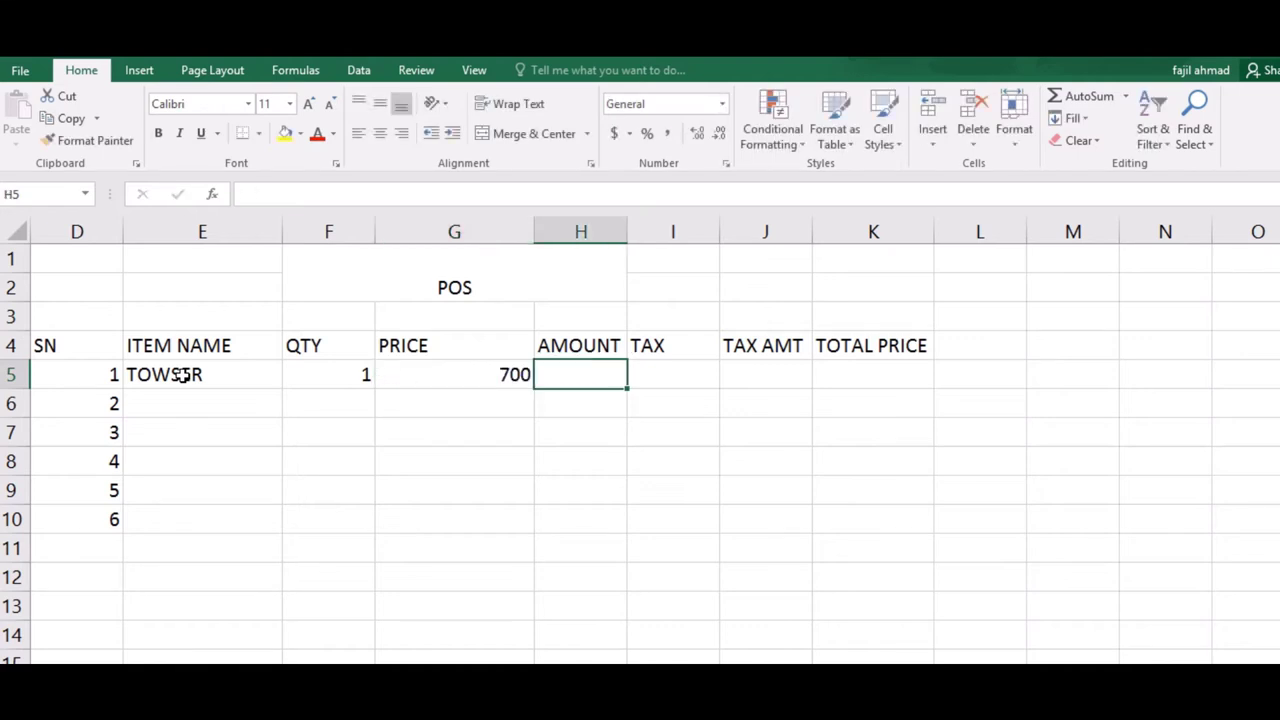
type("=")
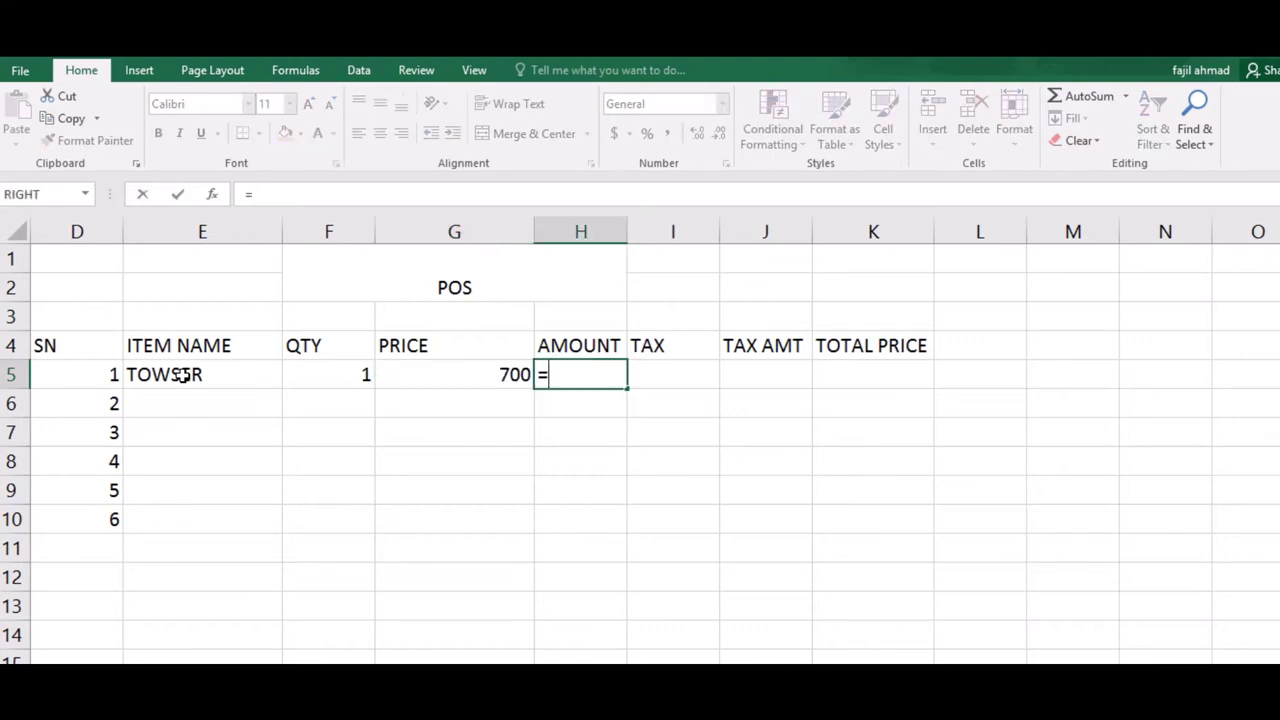
- Complete the AMOUNT formula =G5*F5 in H5
left_click(428, 370)
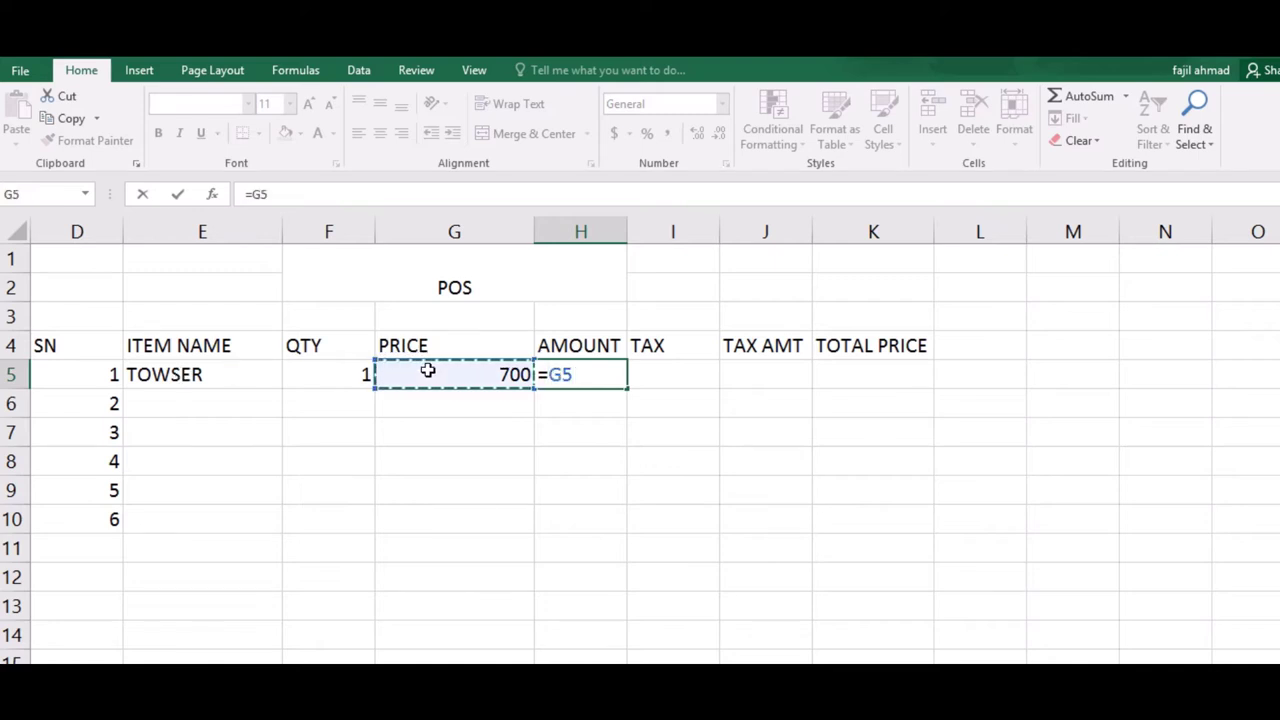
type("*")
left_click(309, 374)
key("Return")
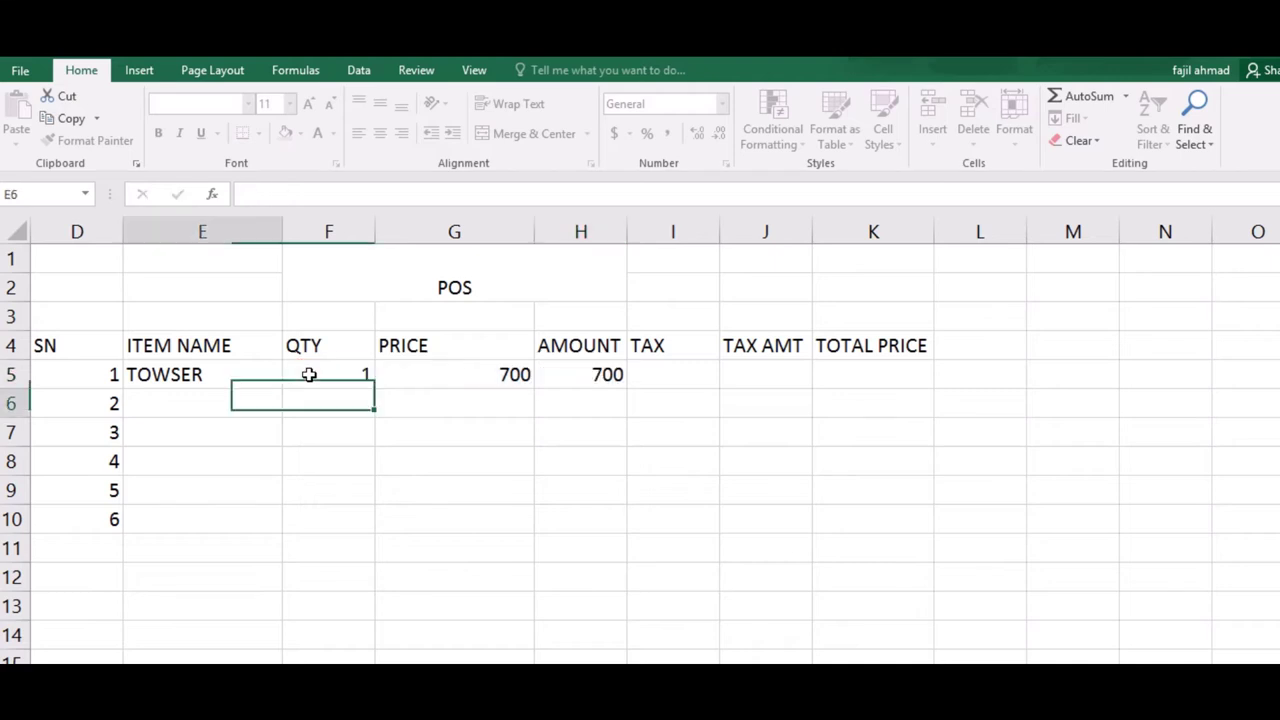
- Test the amount with quantities 2 and 3, then set F5 back to 1
left_click(364, 373)
type("2")
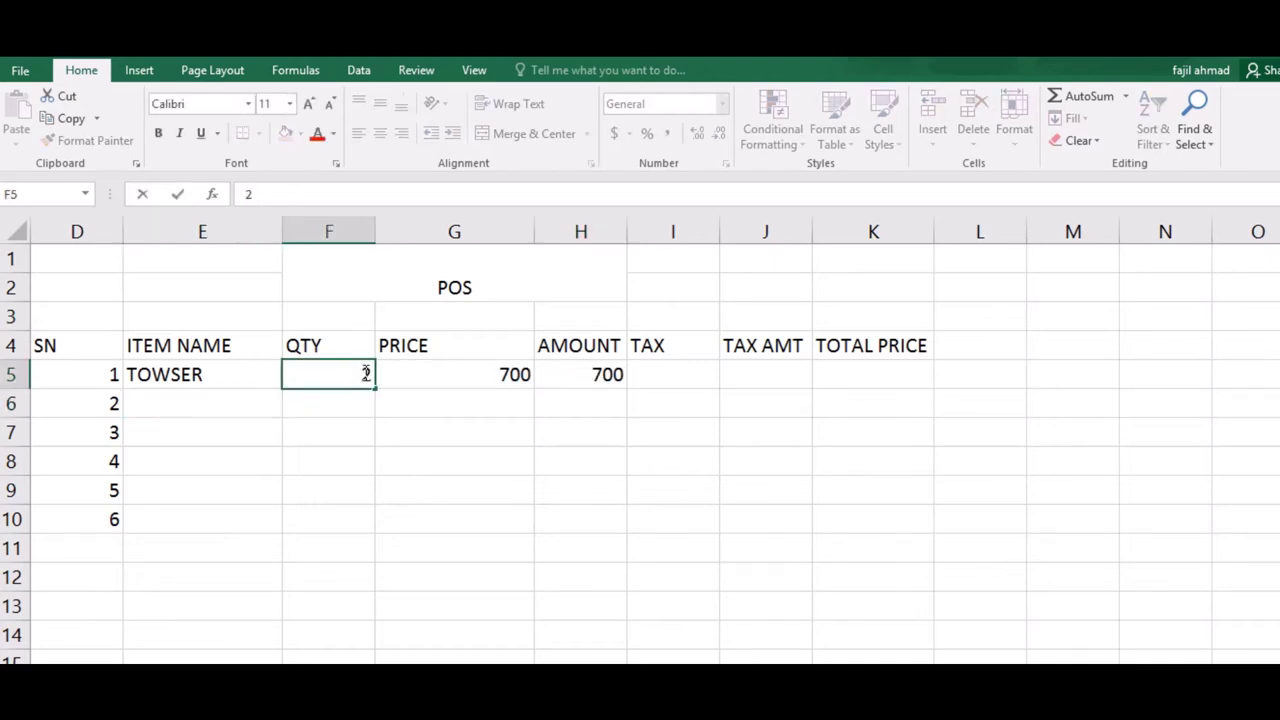
key("Return")
left_click(364, 373)
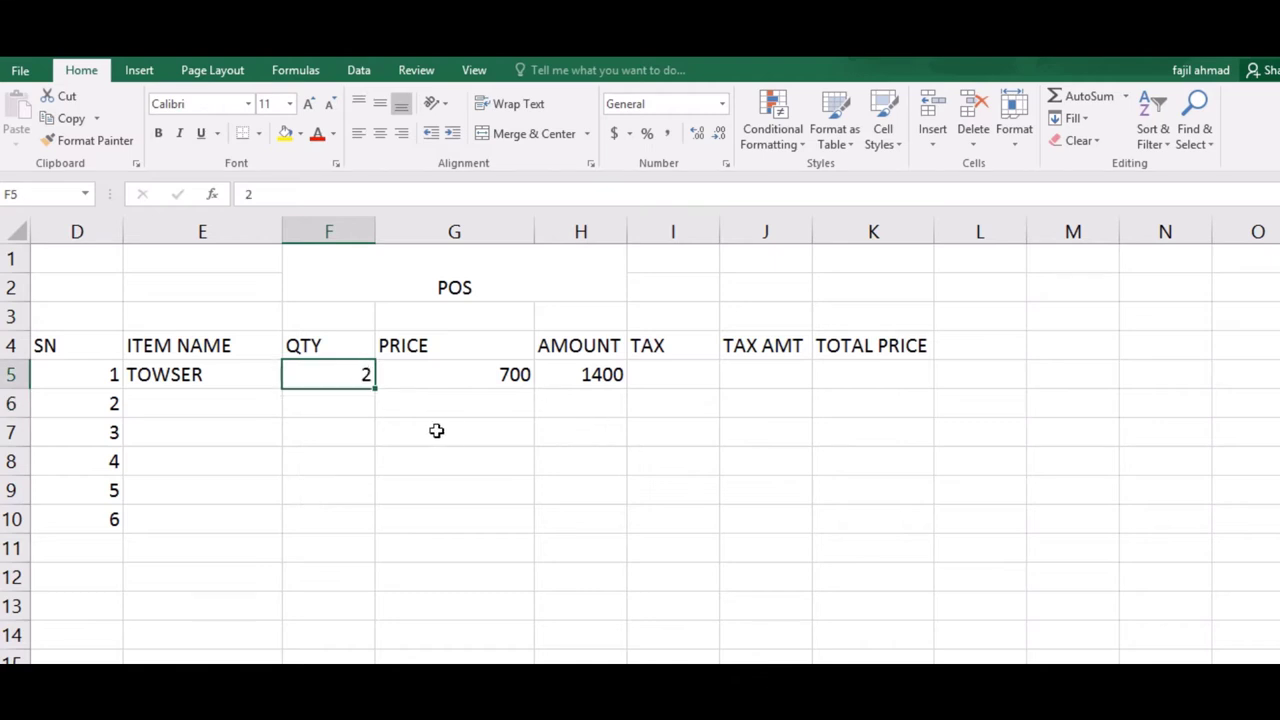
type("3")
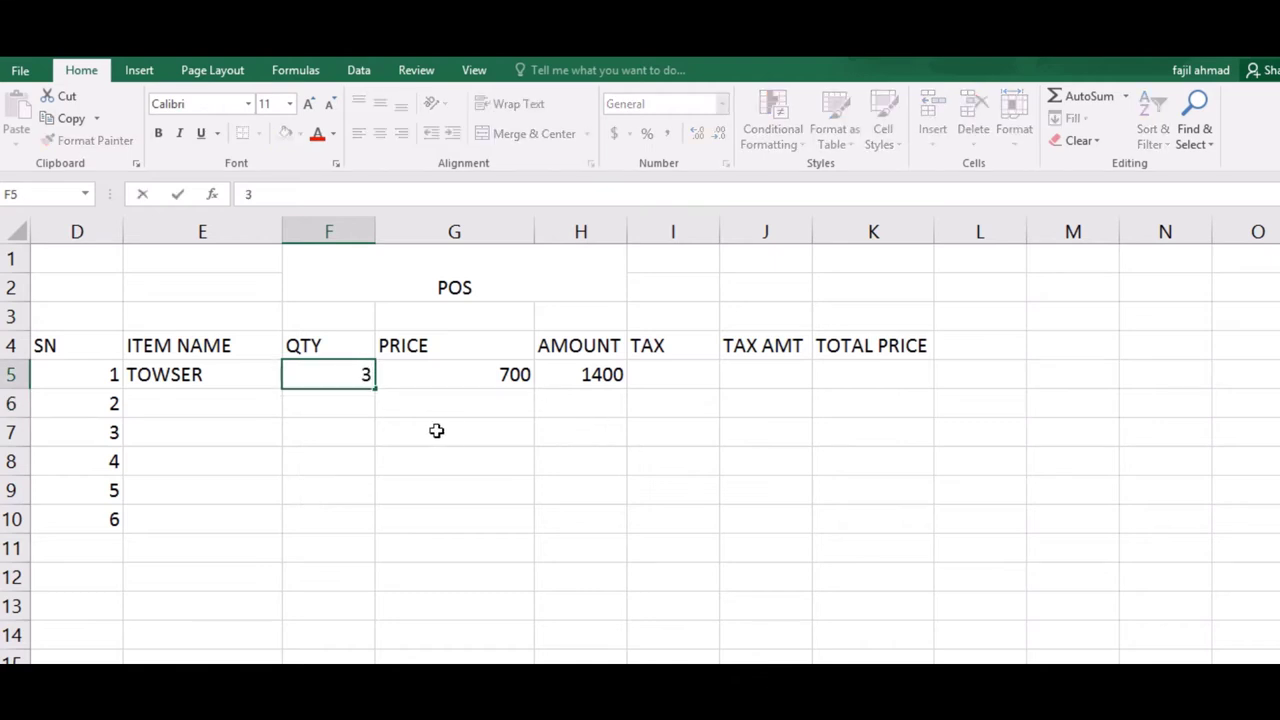
key("Return")
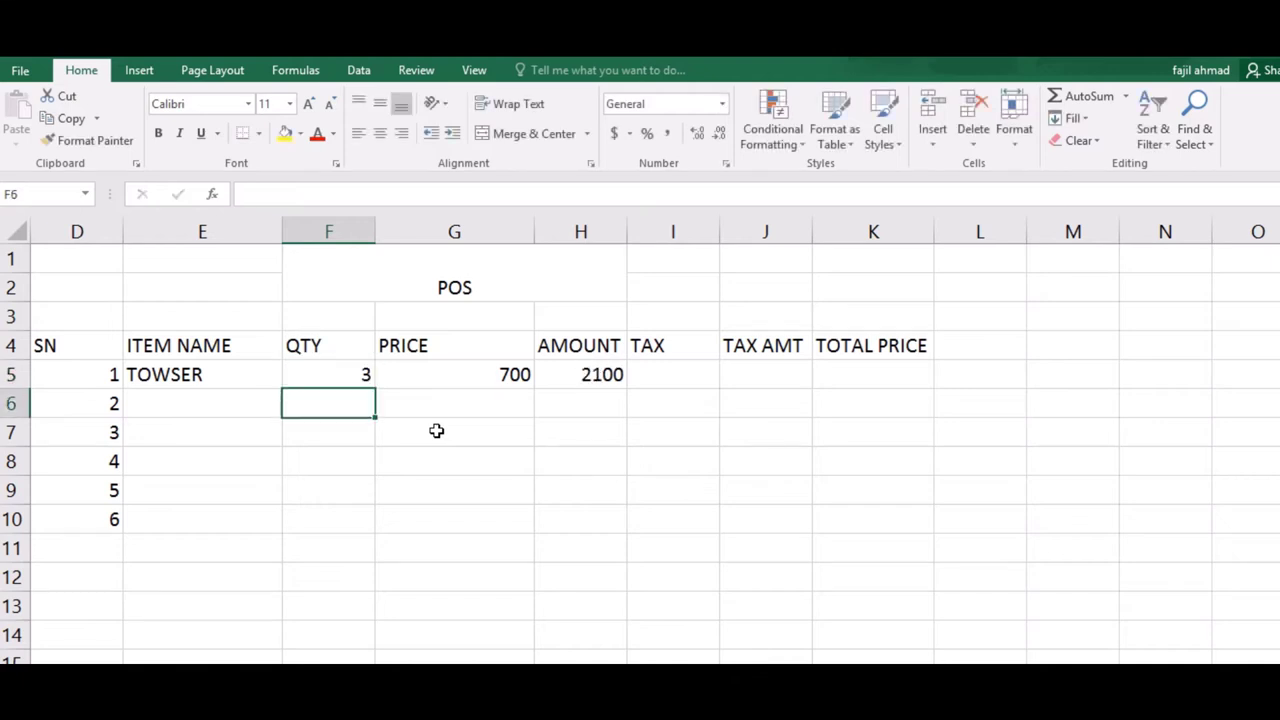
key("Up")
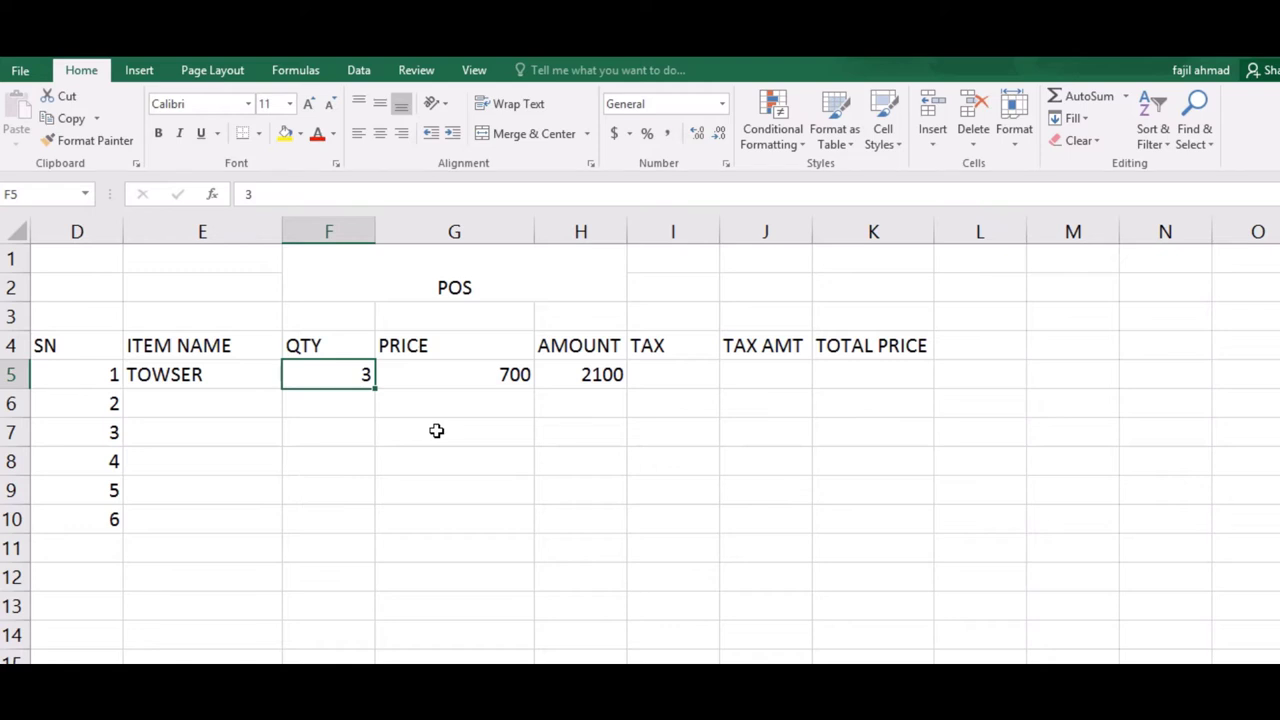
type("1")
key("Tab")
key("Tab")
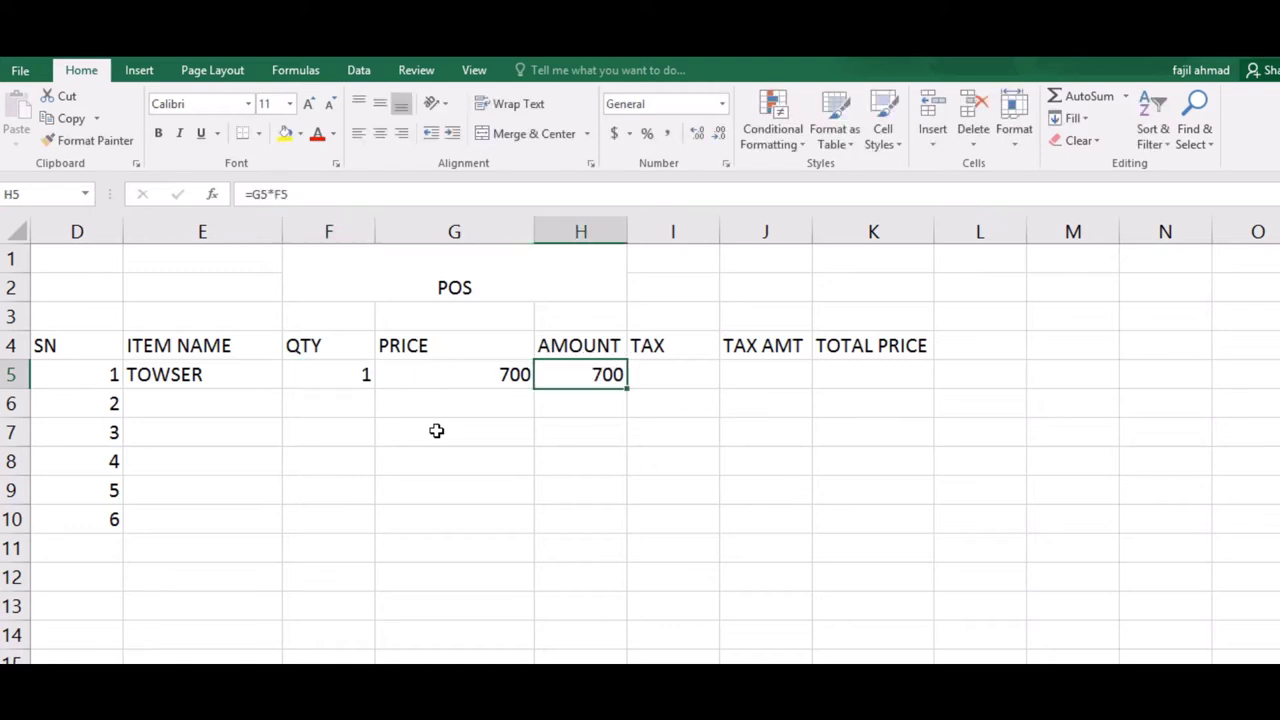
key("Tab")
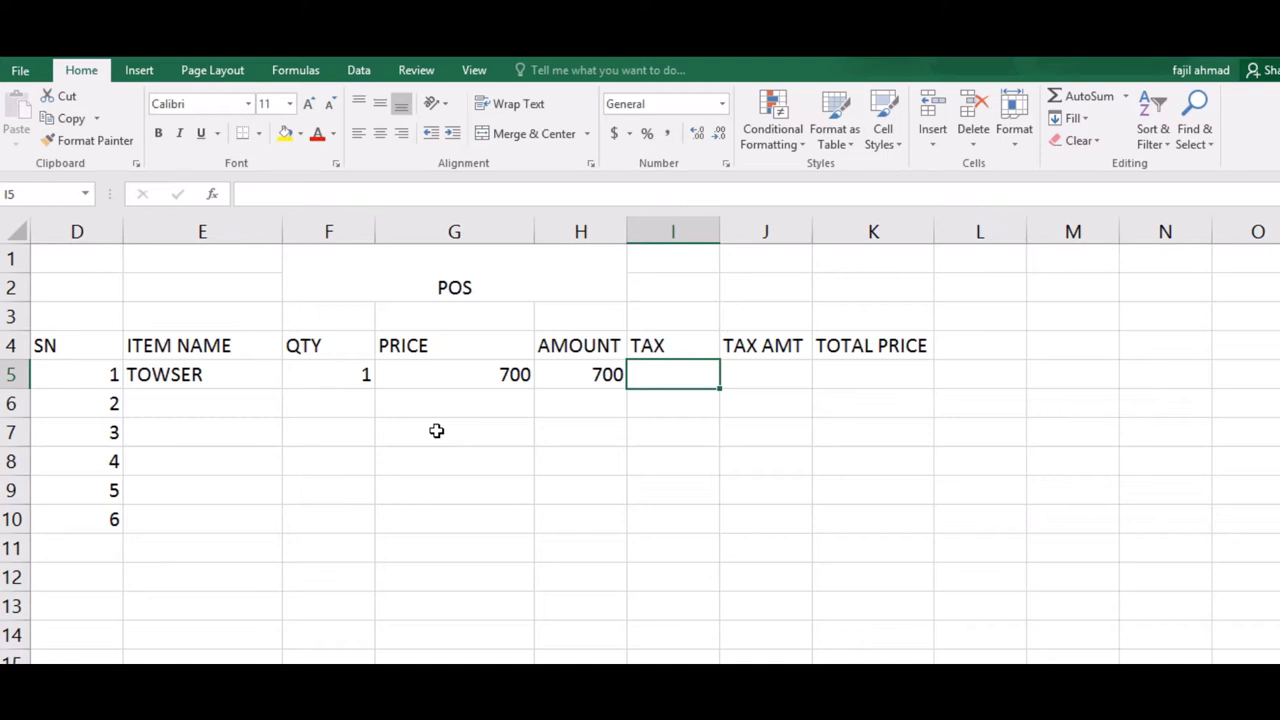
- Enter tax rate 12 in I5 and the TAX AMT formula =F5*I5/100 in J5
type("12")
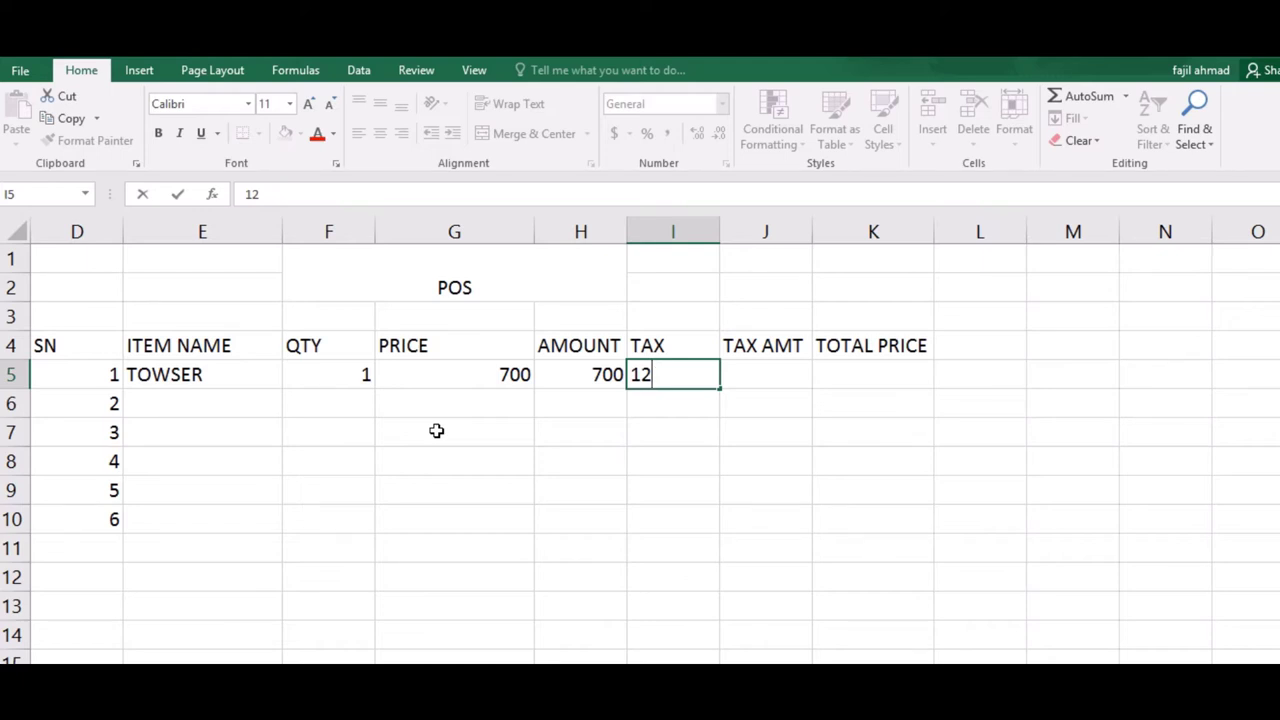
key("Tab")
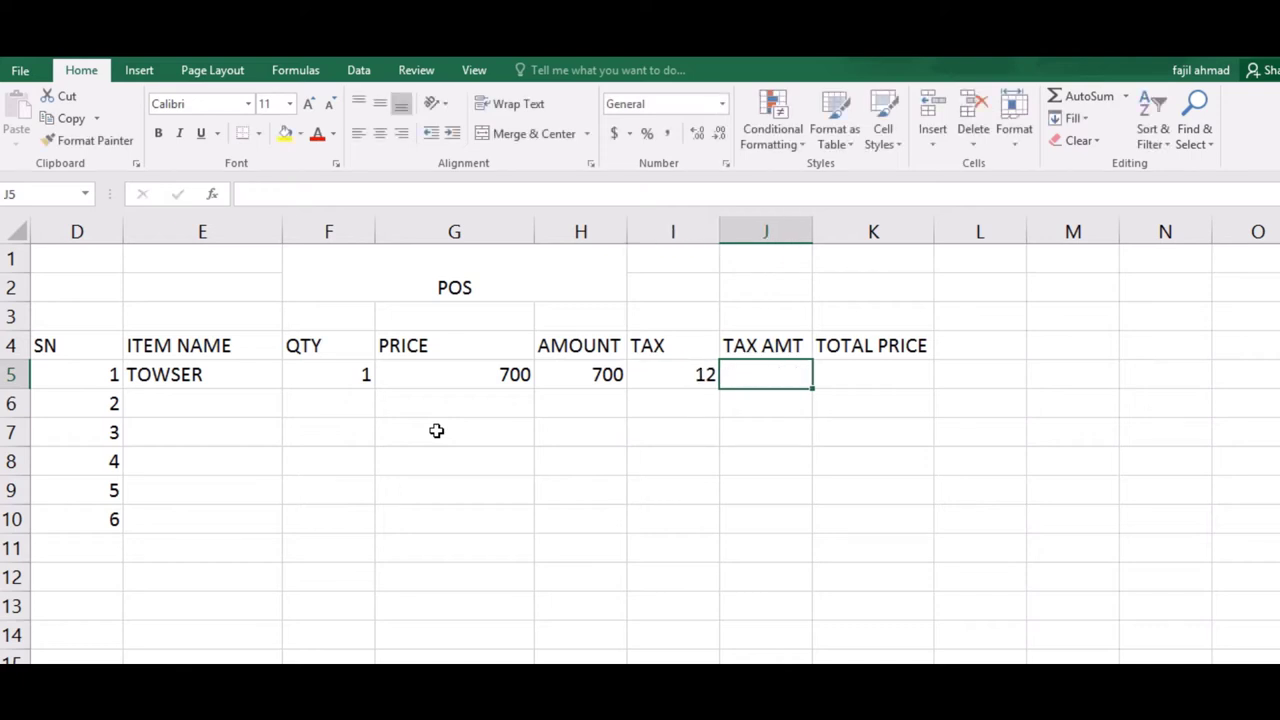
type("=")
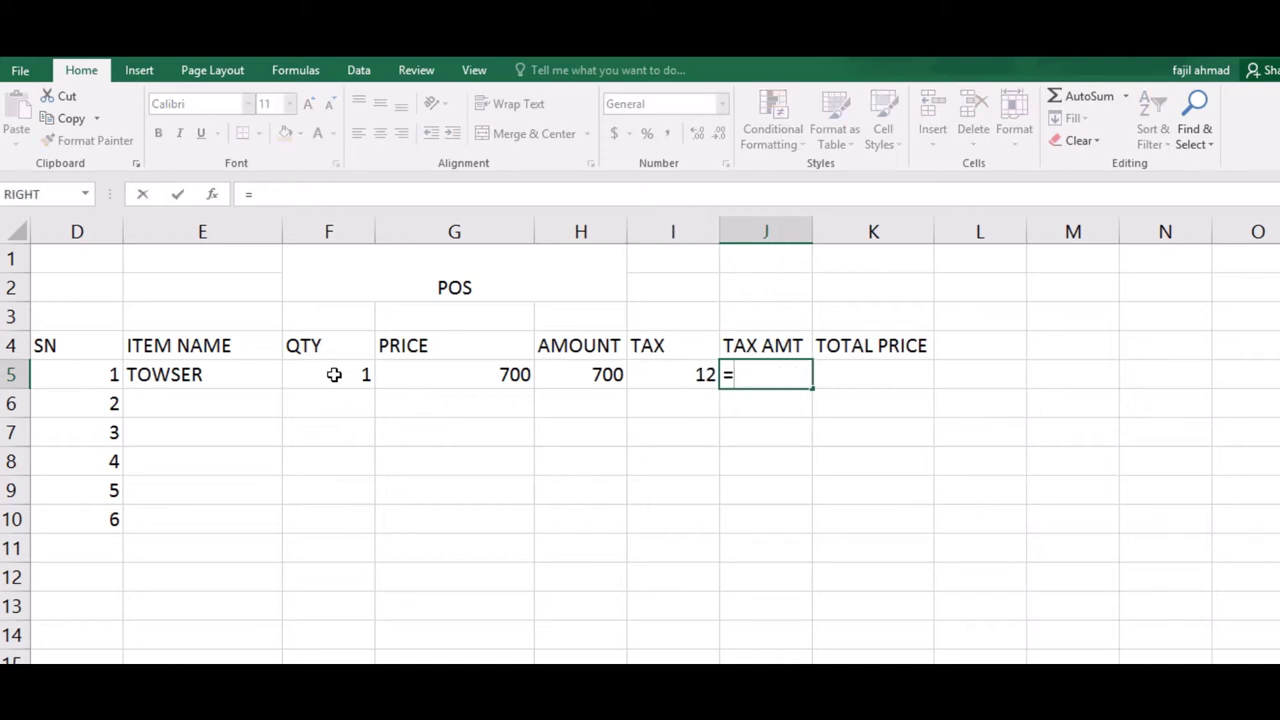
left_click(334, 374)
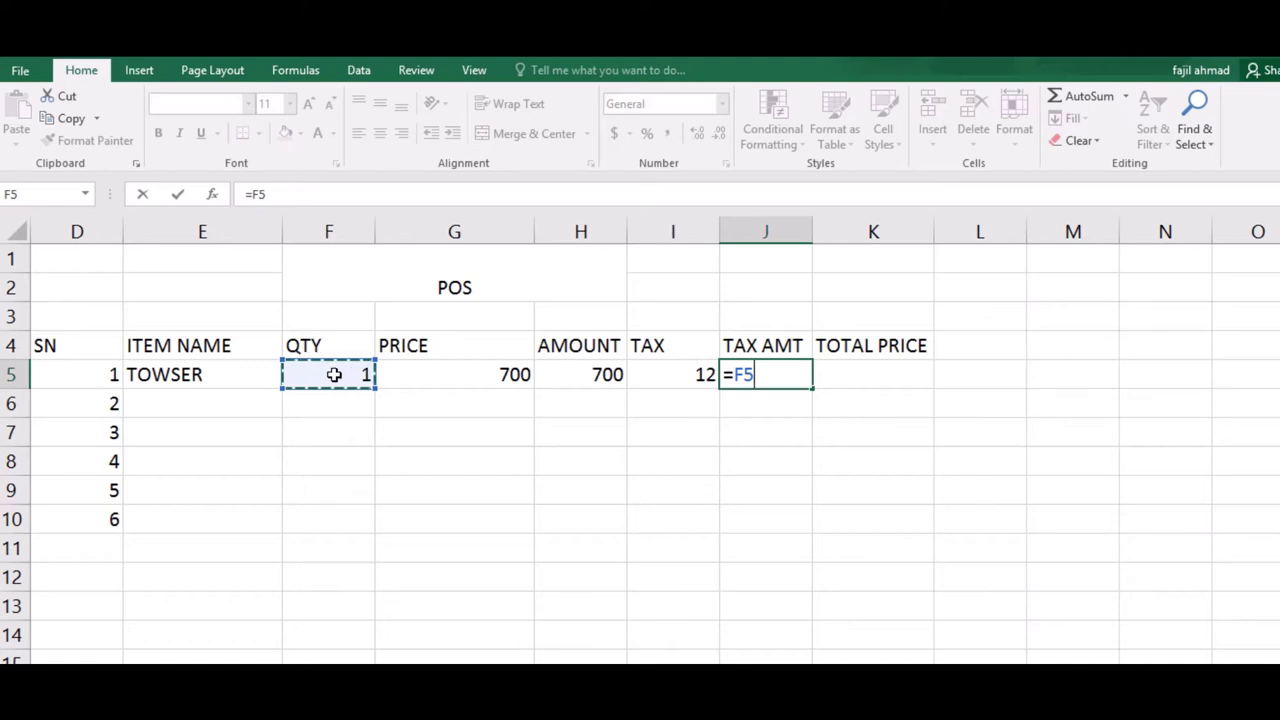
type("*")
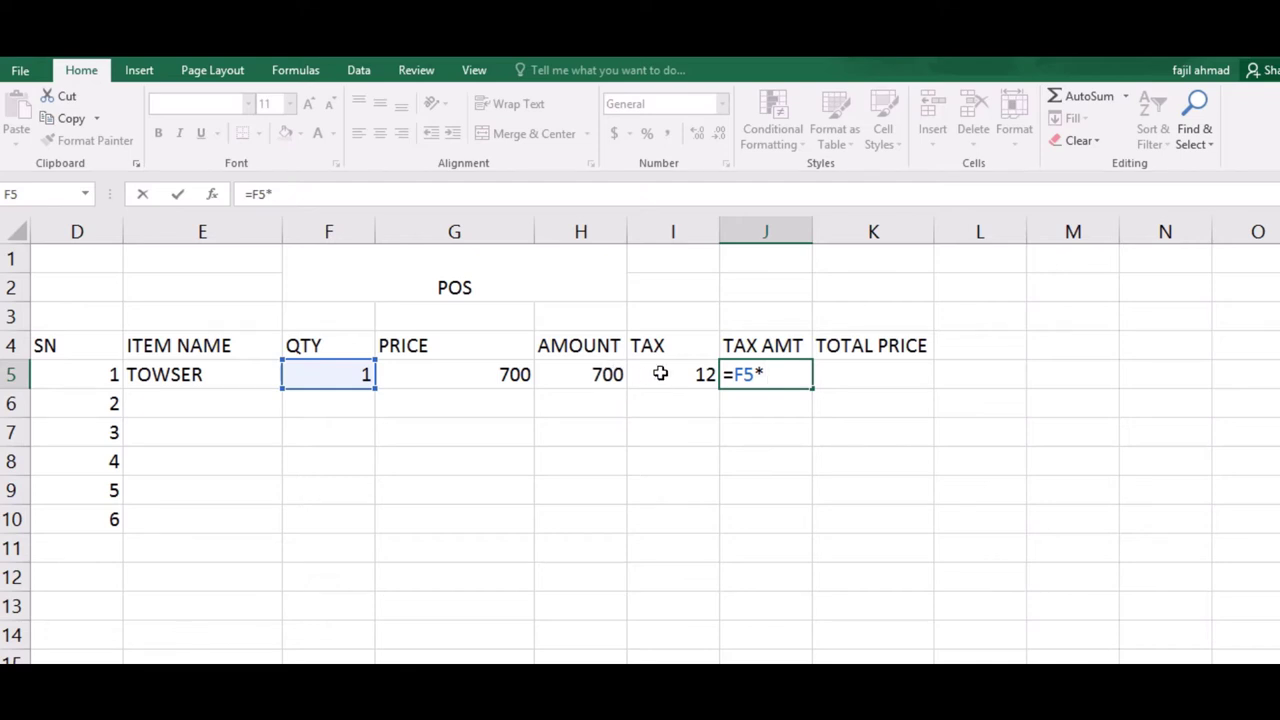
left_click(660, 373)
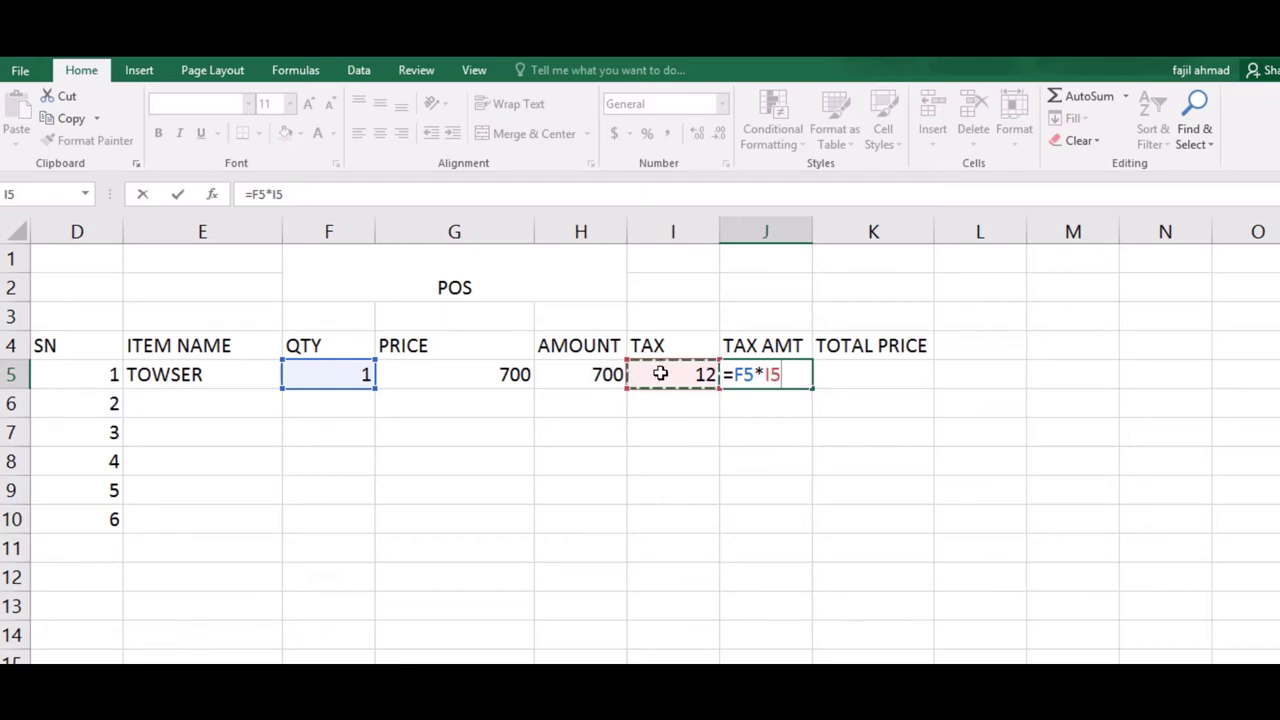
type("/100")
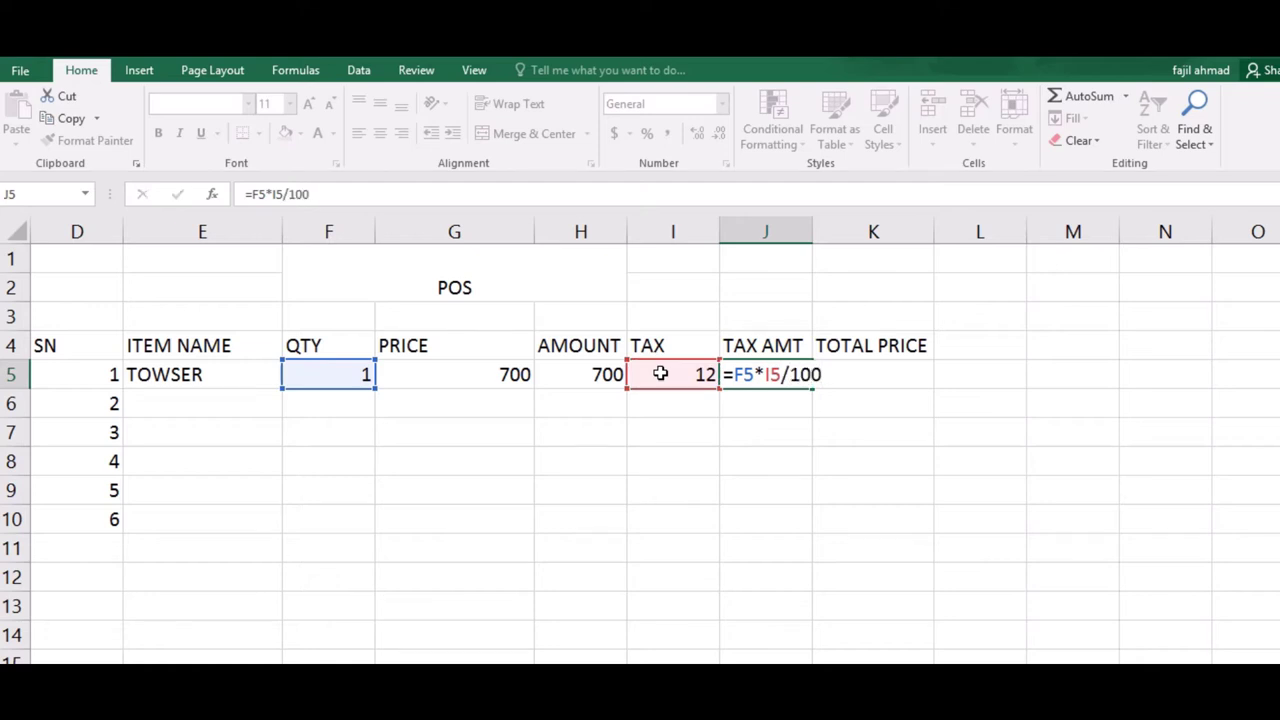
key("Return")
left_click(787, 373)
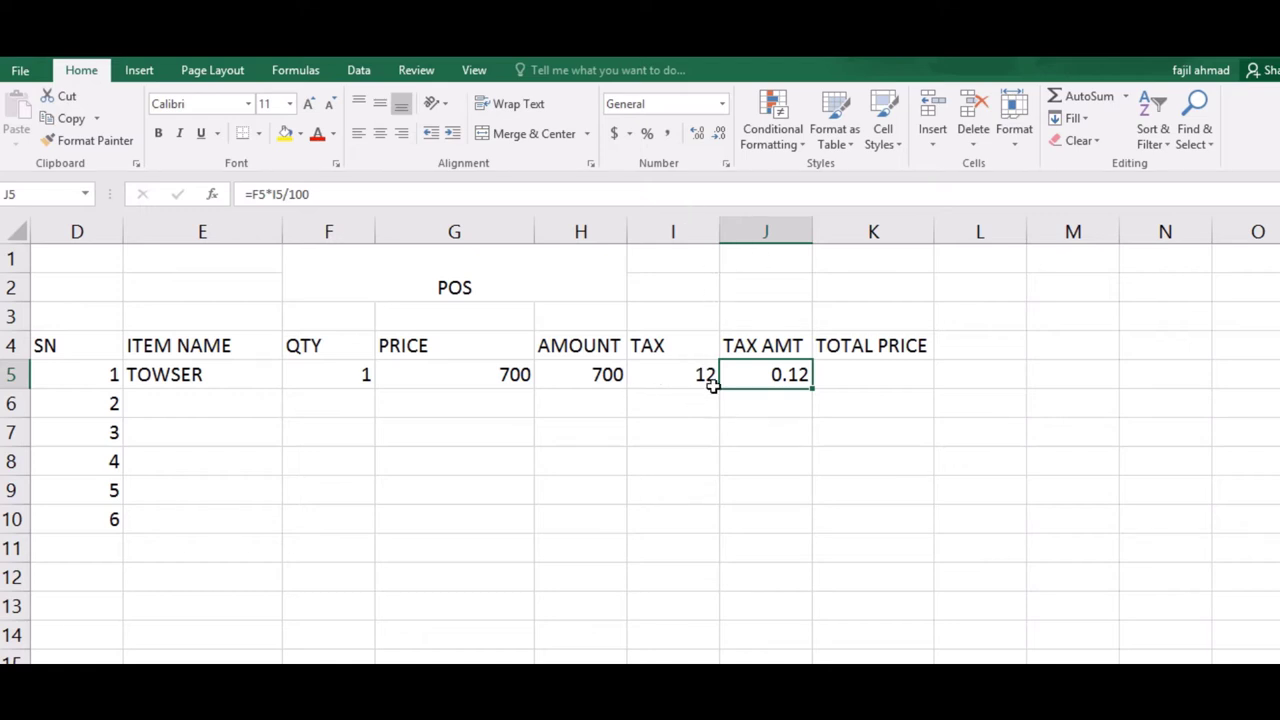
- Clear everything from the faulty TAX AMT cell J5
left_click(1085, 141)
left_click(1097, 166)
left_click(890, 326)
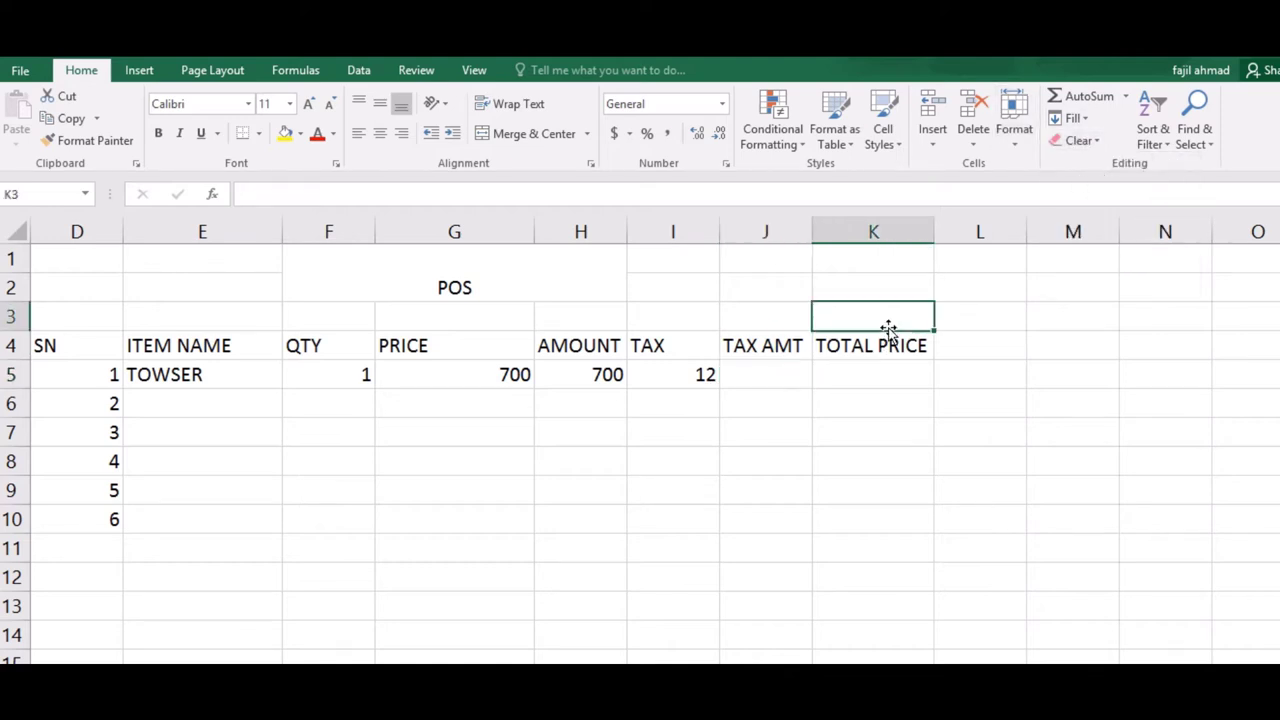
type("=")
key("Escape")
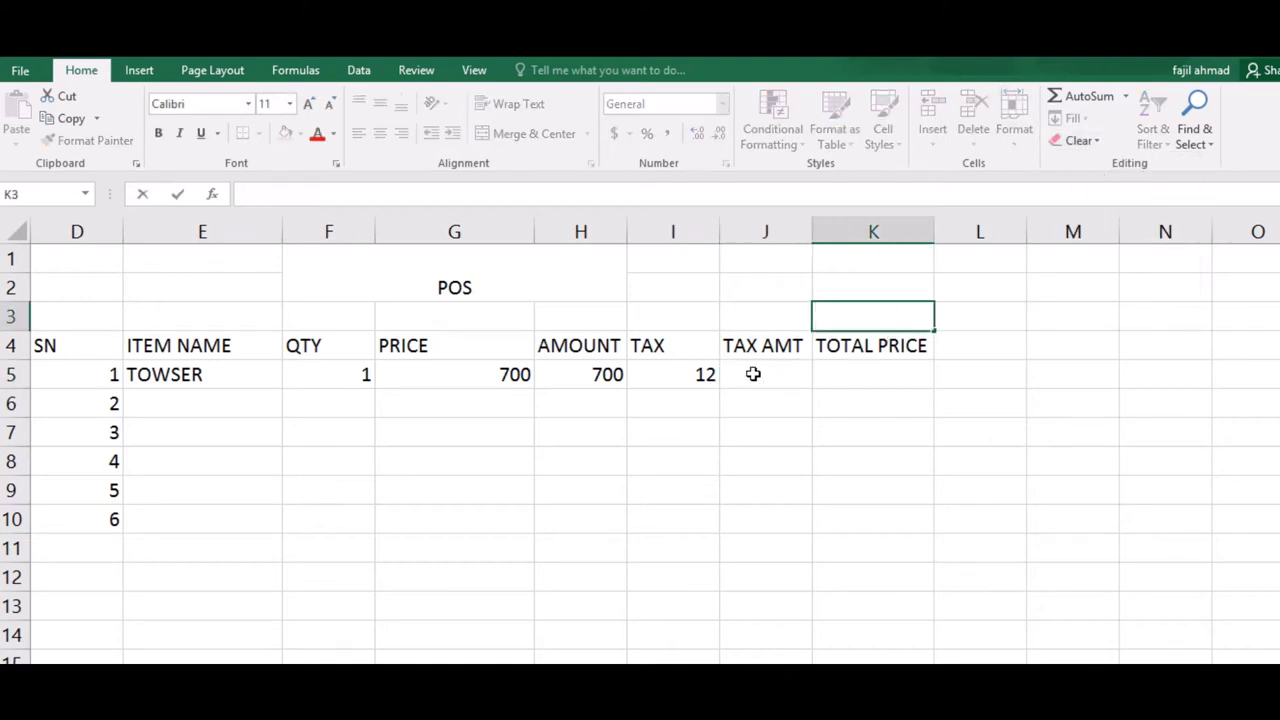
type("=")
key("Escape")
- Re-enter J5's formula as =F5*G5*I5/100 so it shows 84
left_click(753, 374)
type("=")
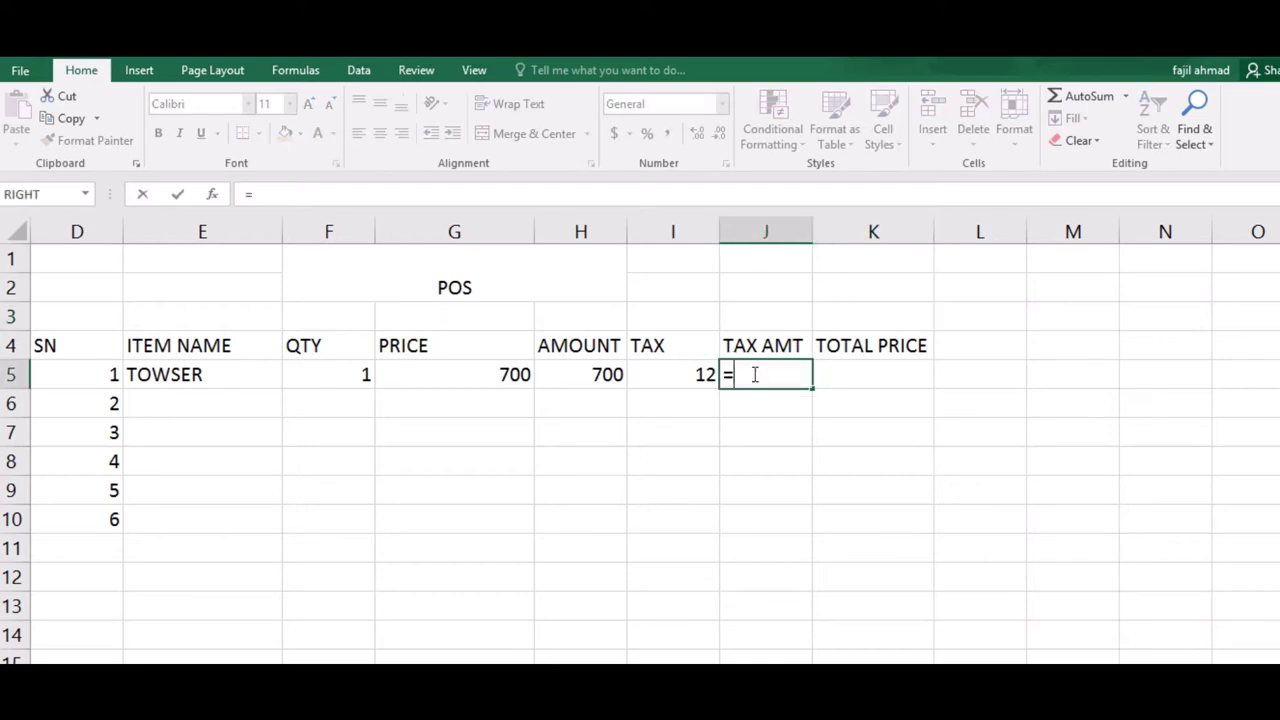
left_click(357, 374)
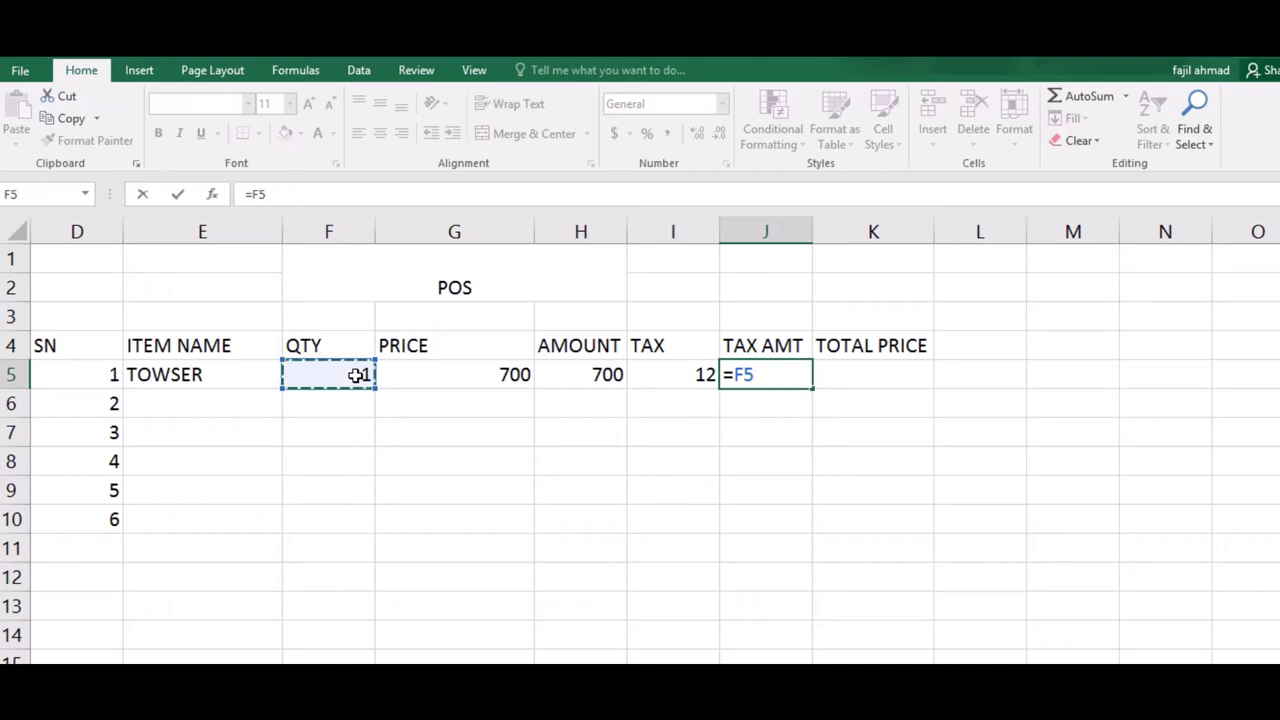
type("*")
left_click(411, 368)
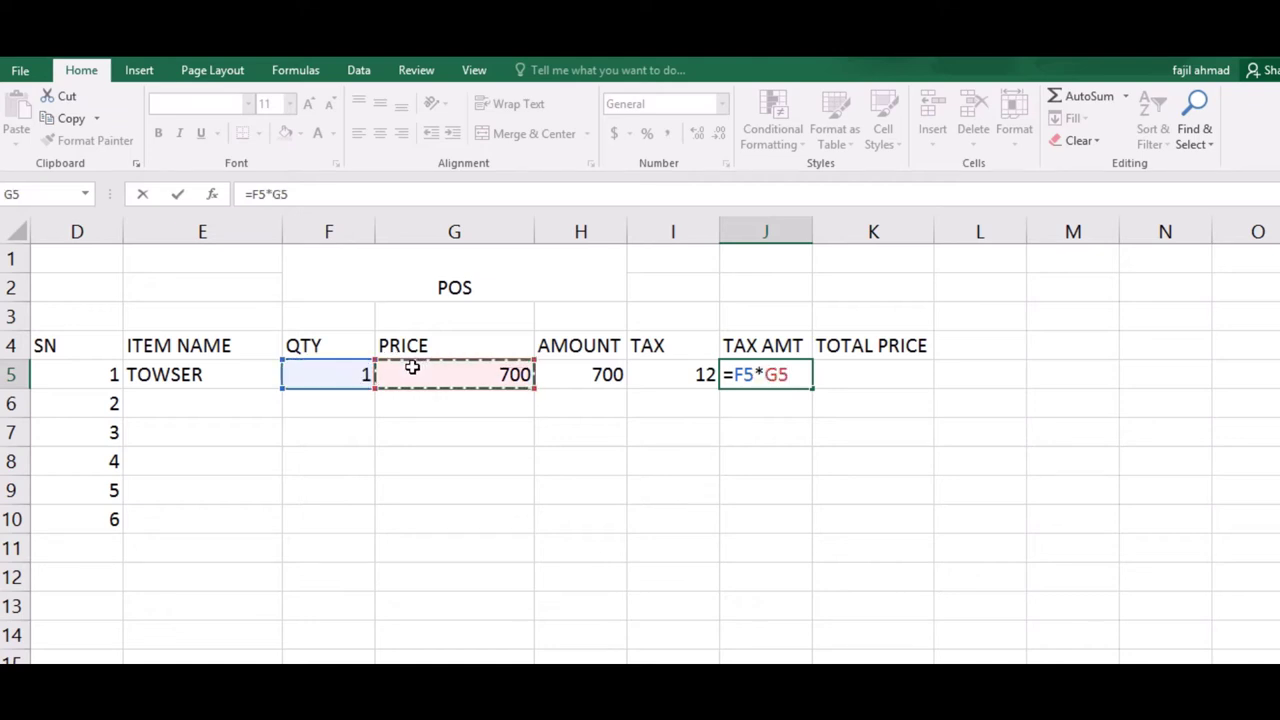
type("*")
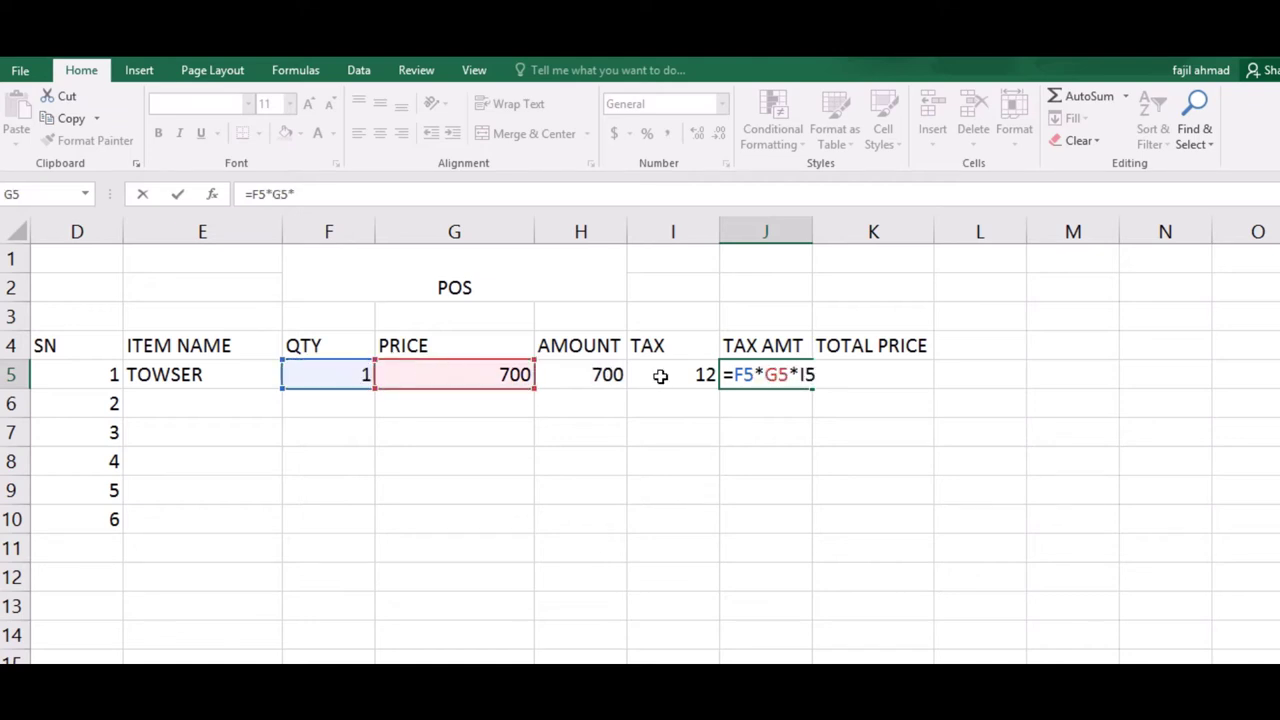
left_click(660, 376)
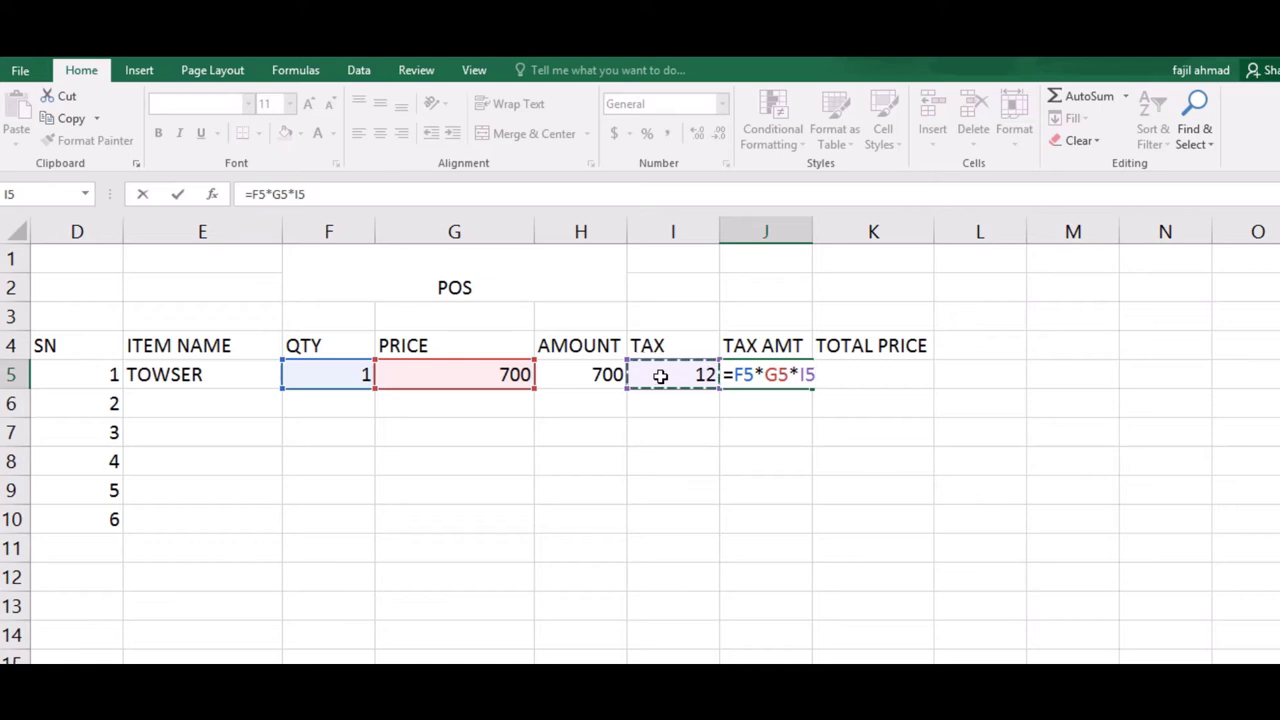
type("/100")
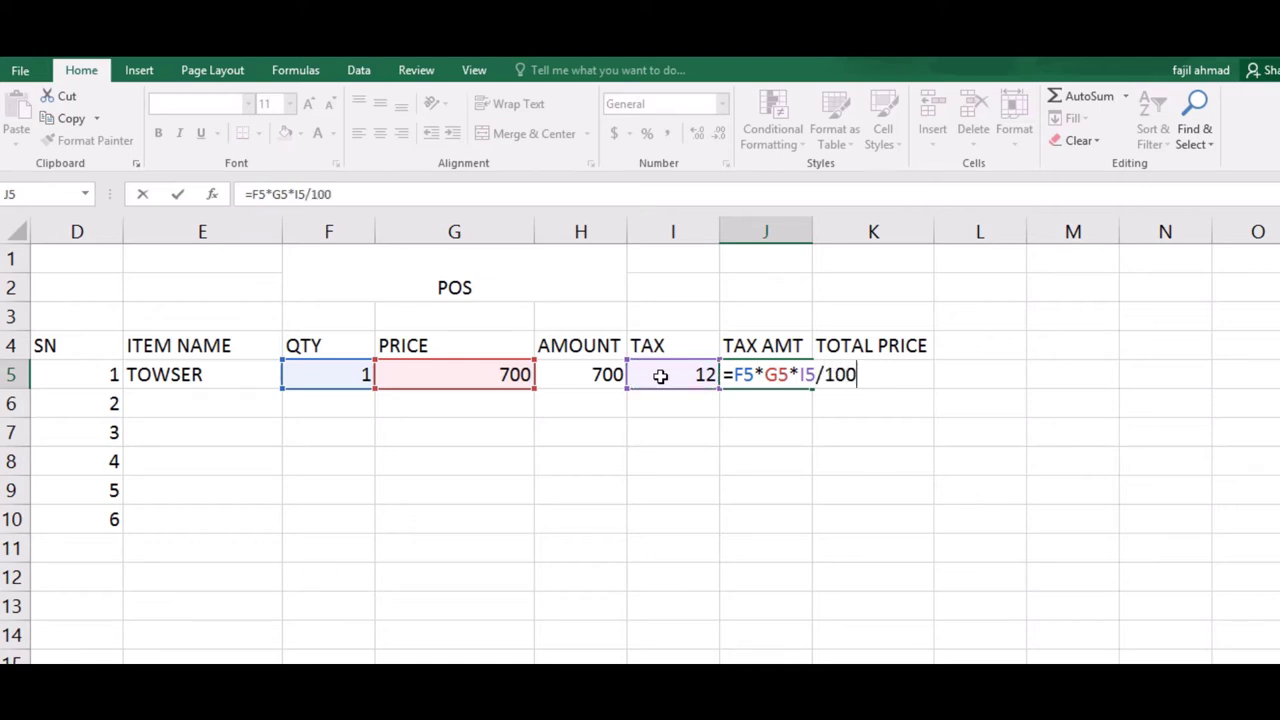
key("Return")
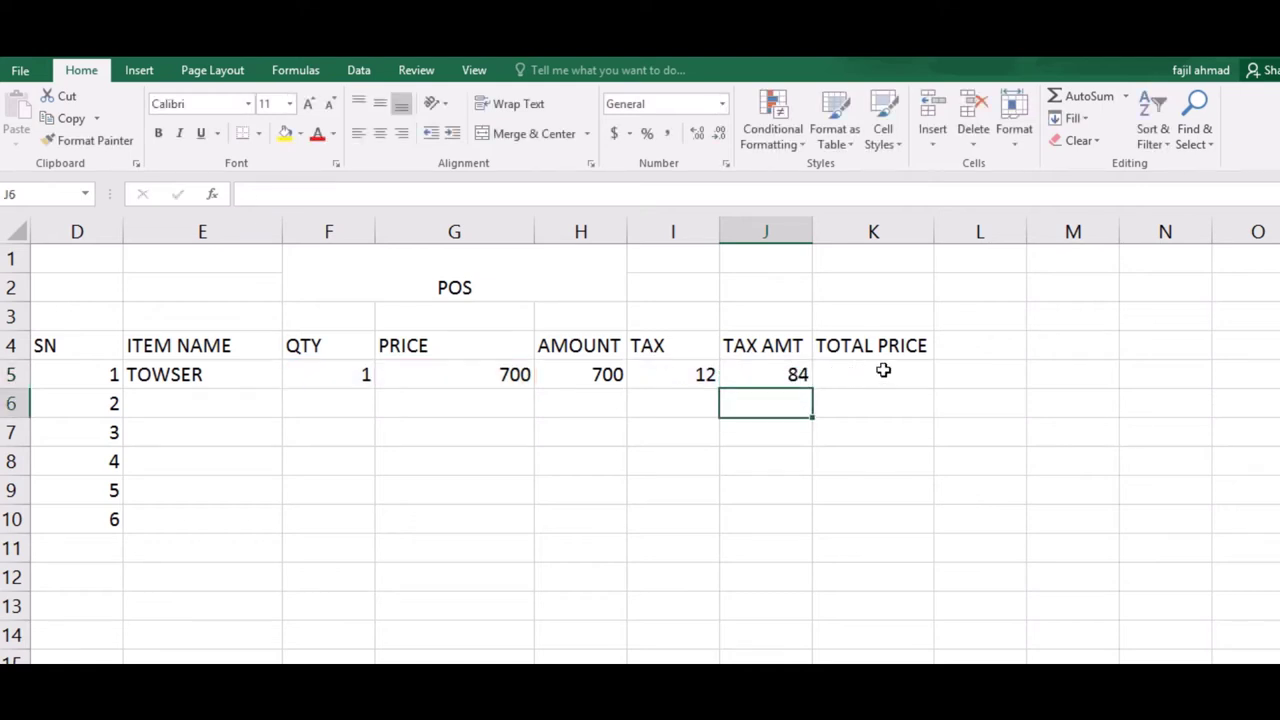
left_click(883, 370)
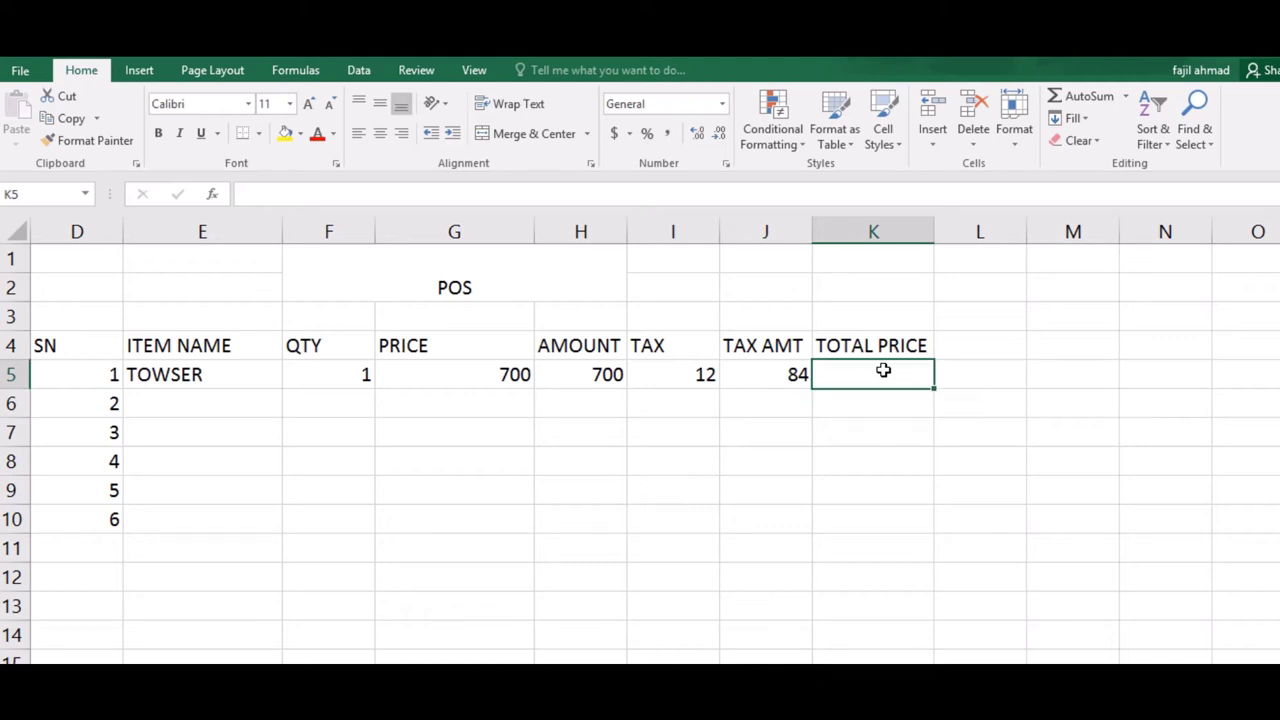
- Enter =H5+J5 in K5 so TOTAL PRICE shows 784
type("=")
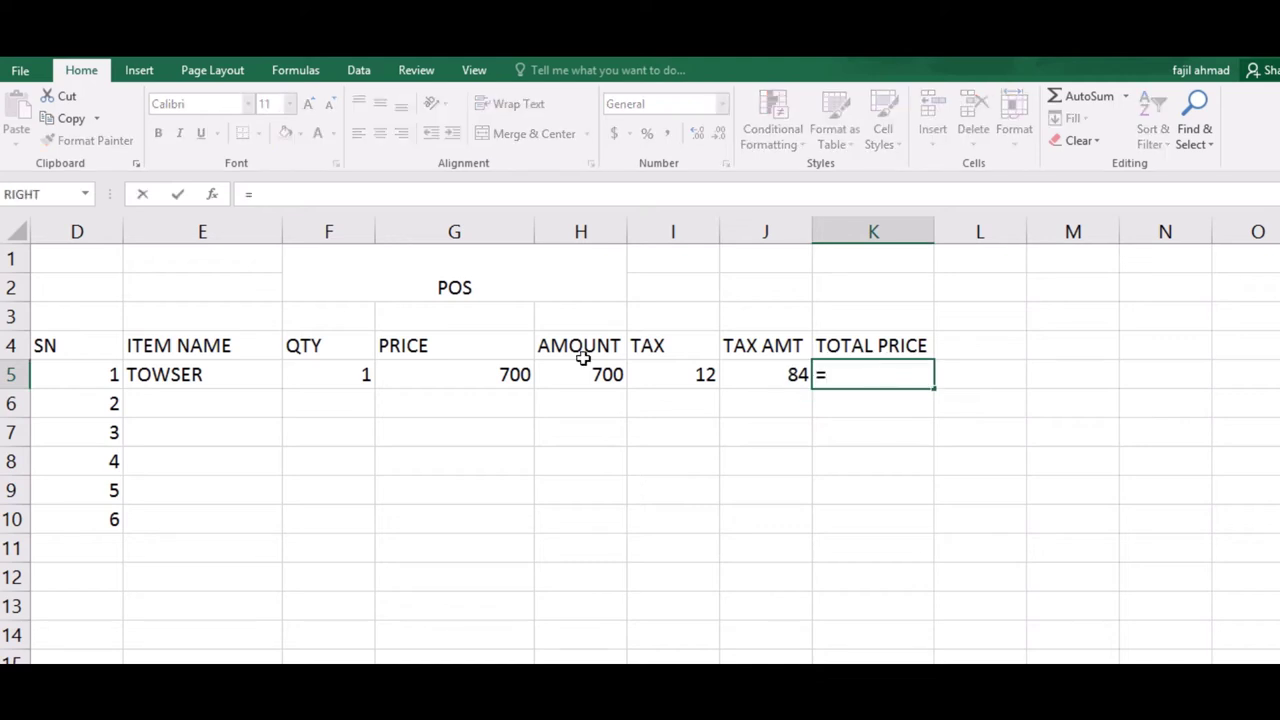
left_click(577, 372)
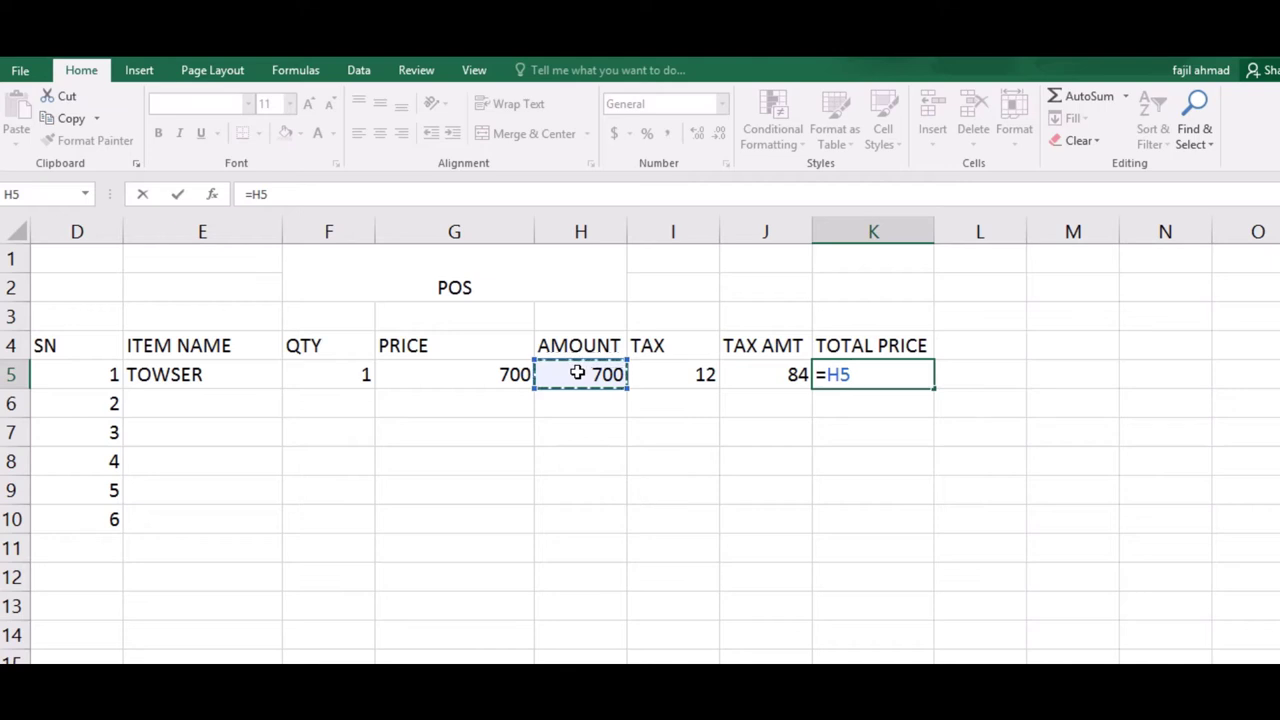
type("+")
left_click(767, 373)
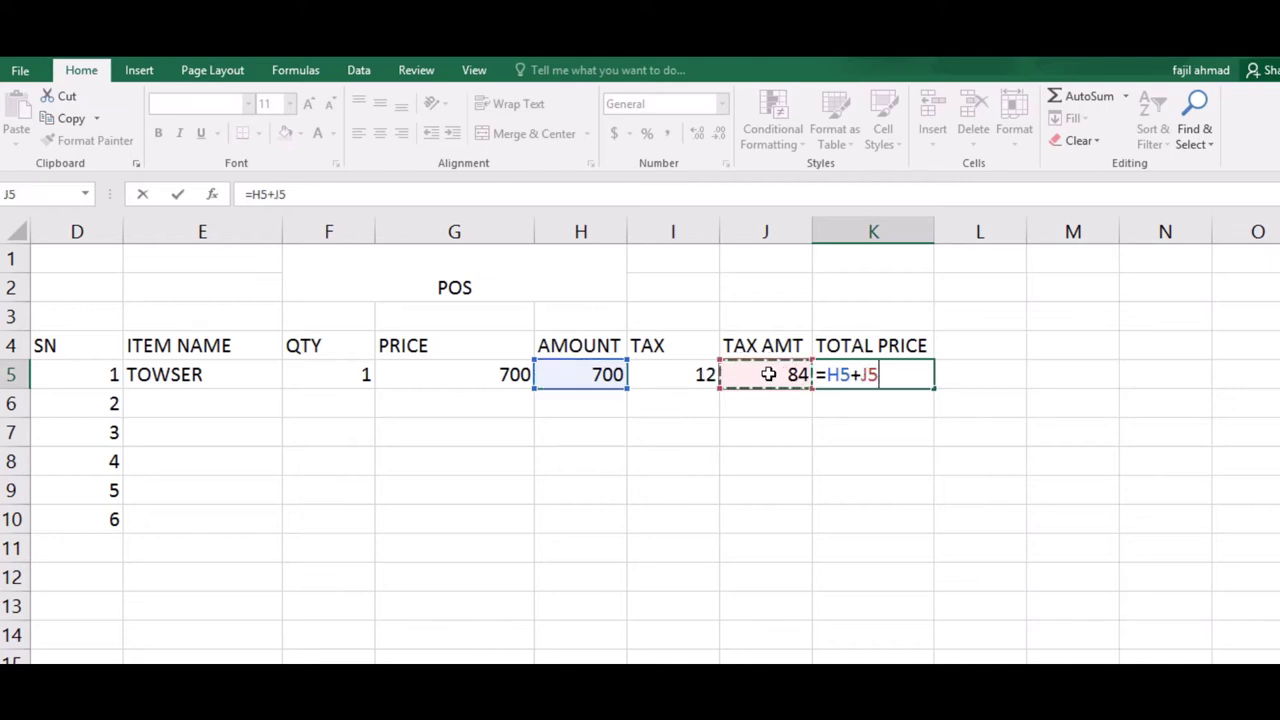
key("Return")
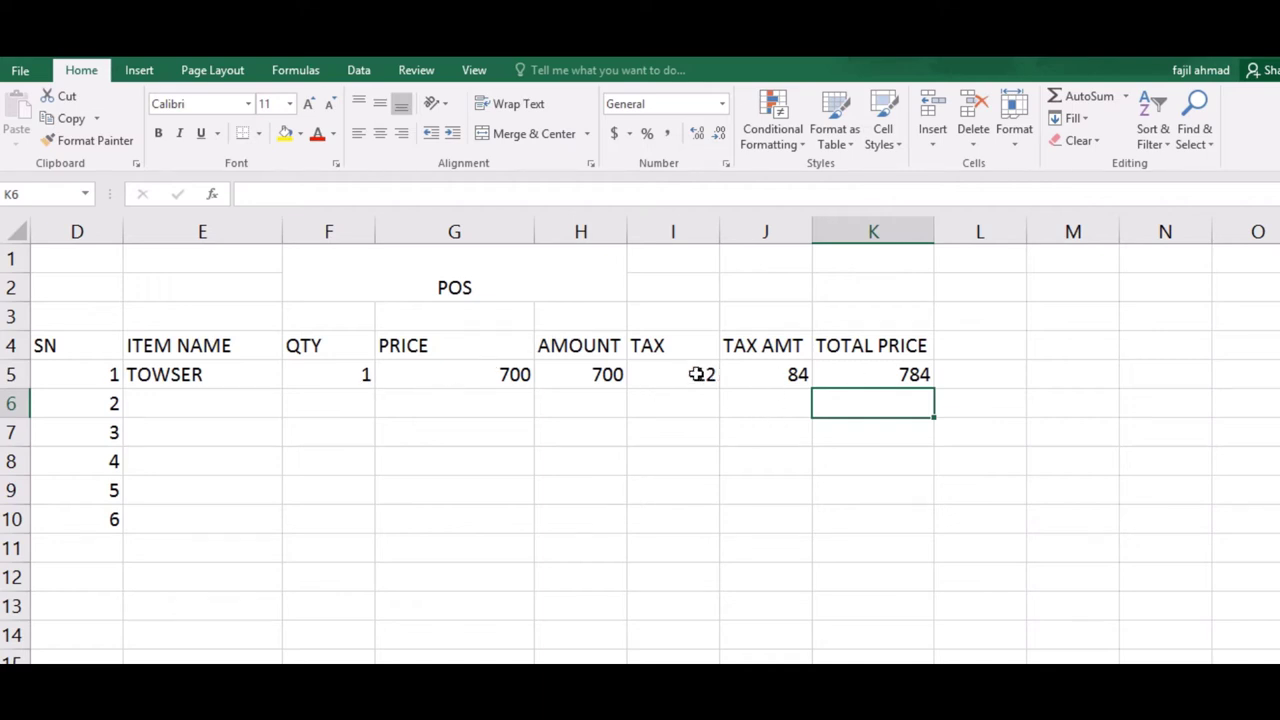
- Rename the I4 header from TAX to TAX %
left_click(870, 368)
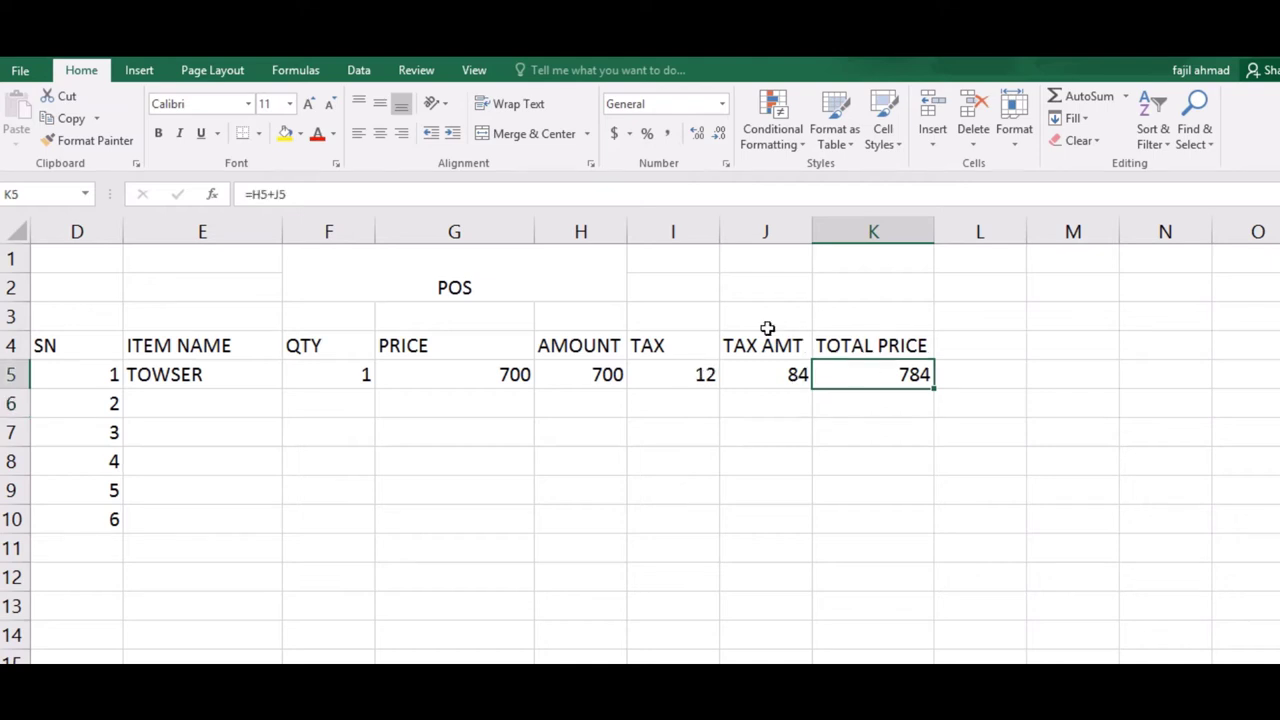
double_click(702, 346)
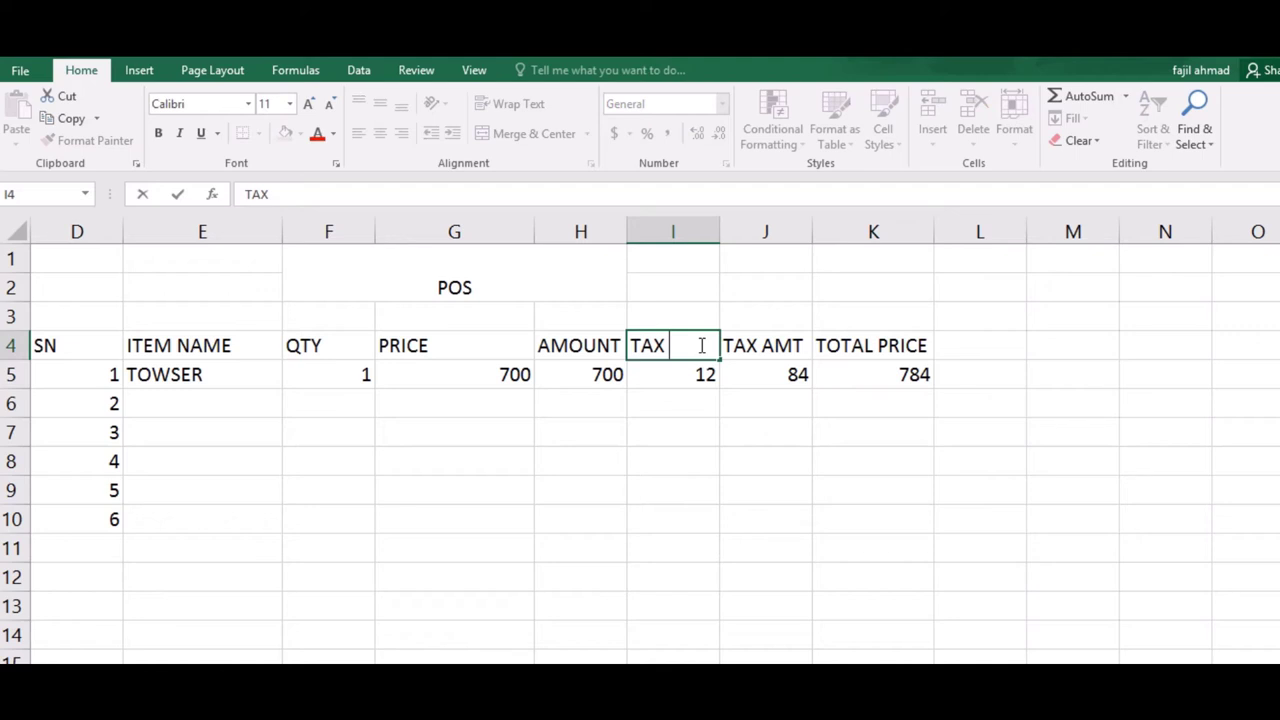
type("%")
left_click(666, 424)
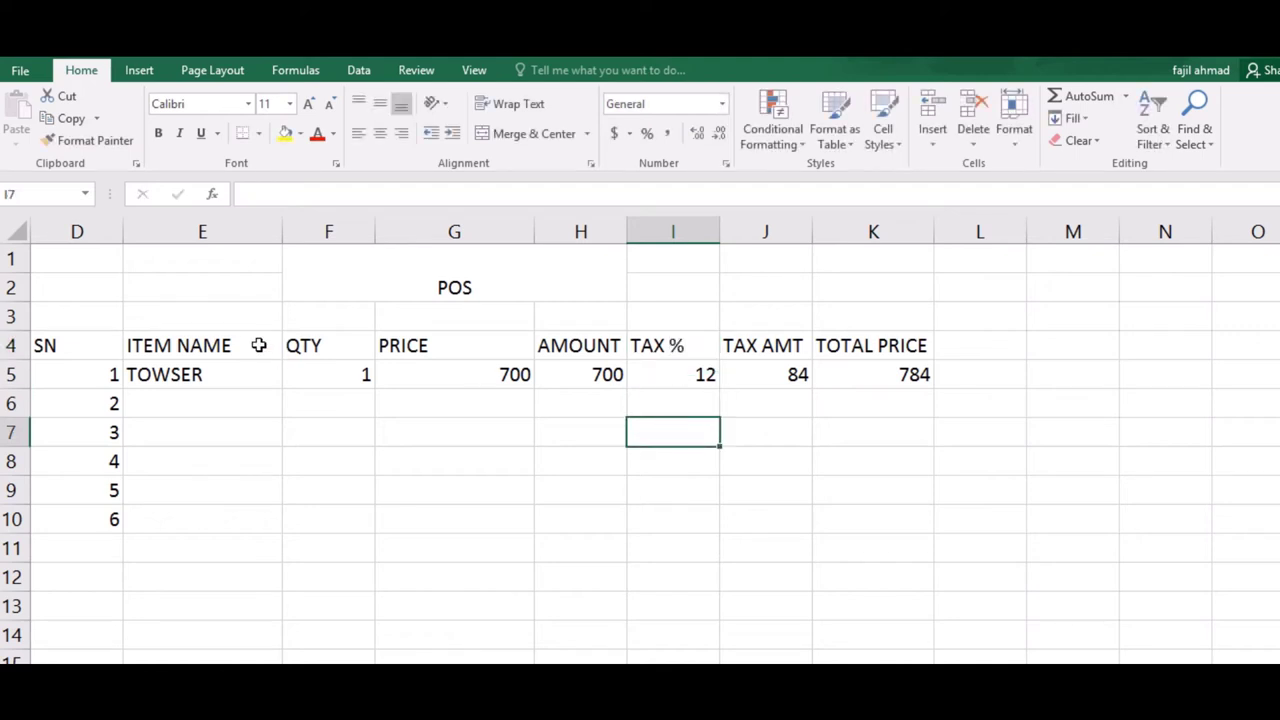
- Make header row D4:K4 bold, centred and filled light grey
left_click_drag(89, 346, 921, 346)
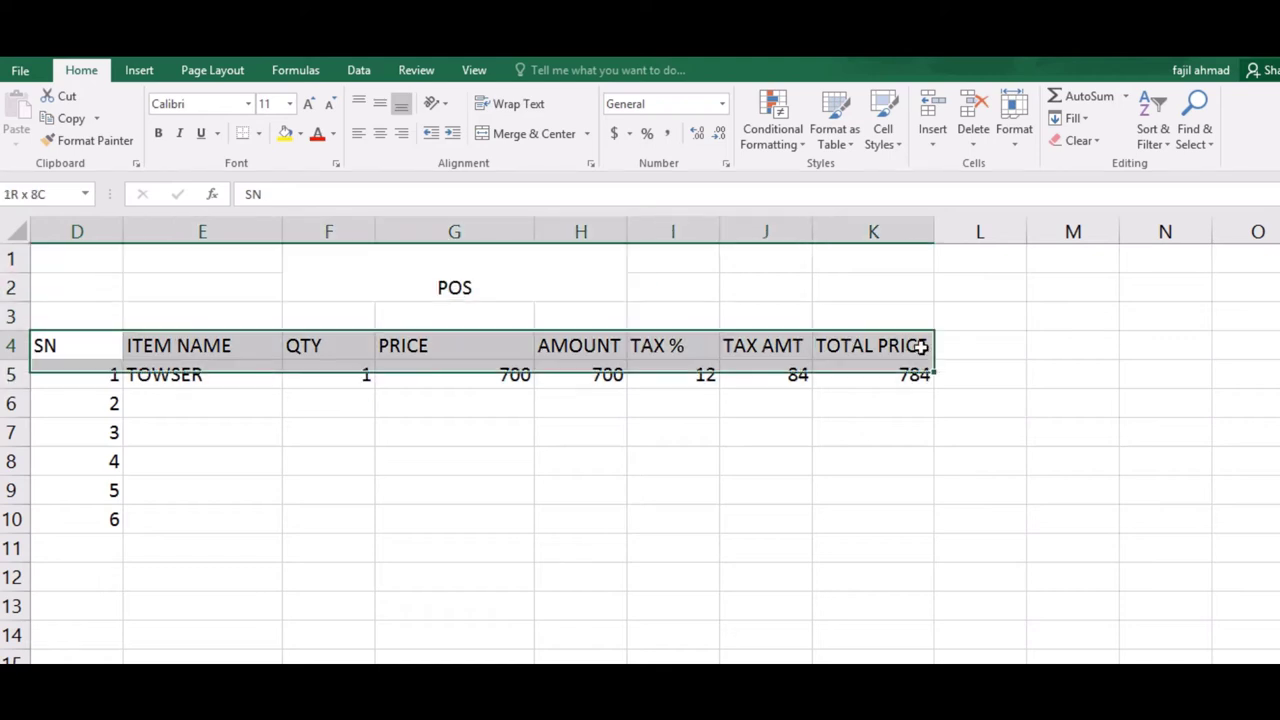
key("ctrl+b")
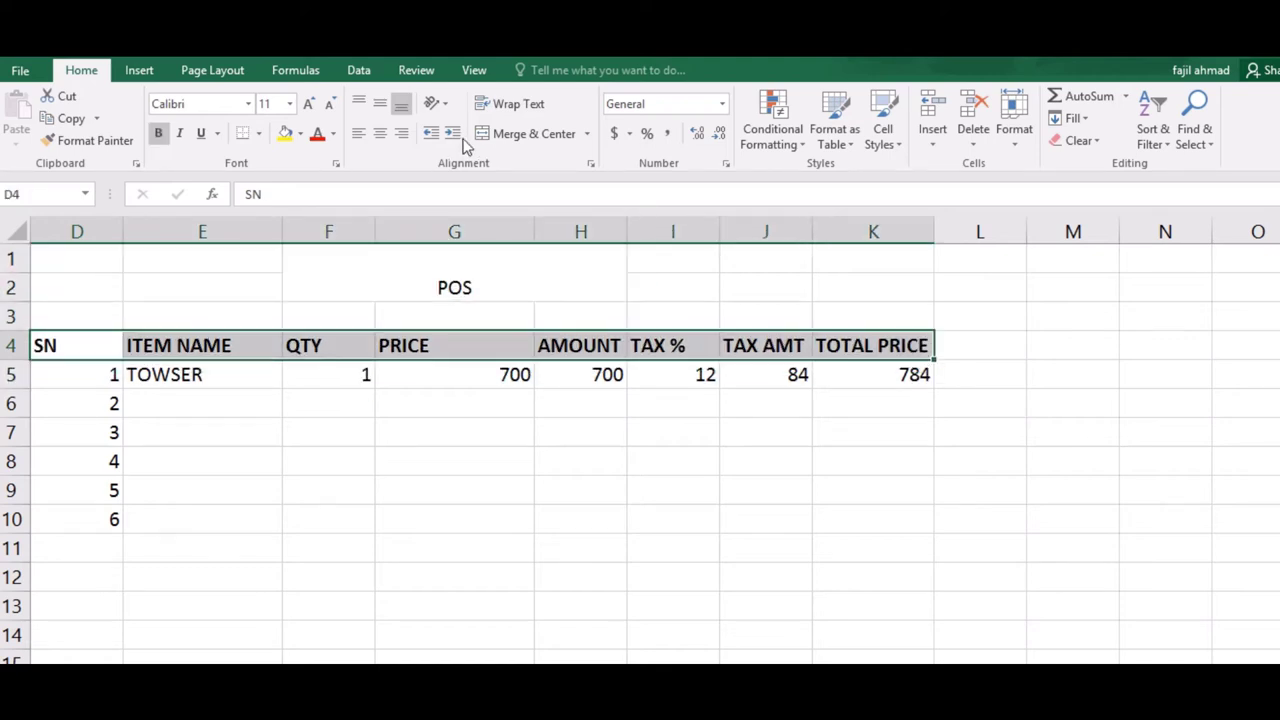
left_click(381, 139)
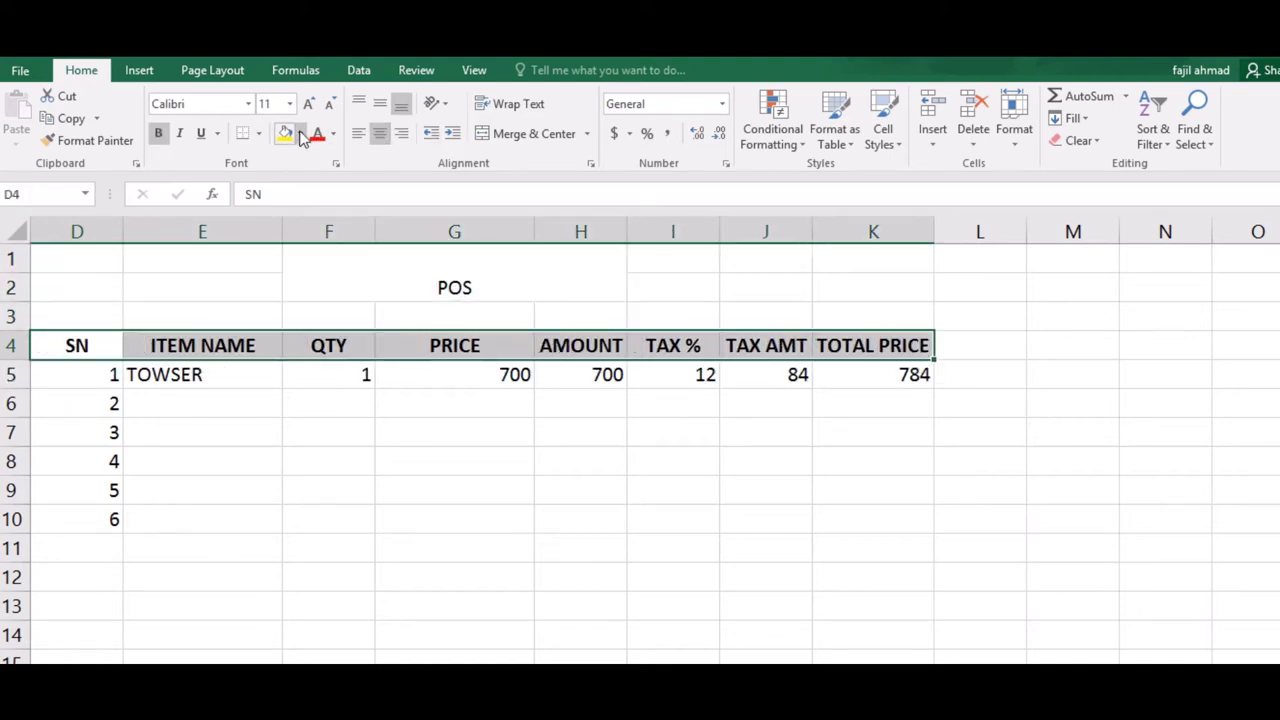
left_click(300, 134)
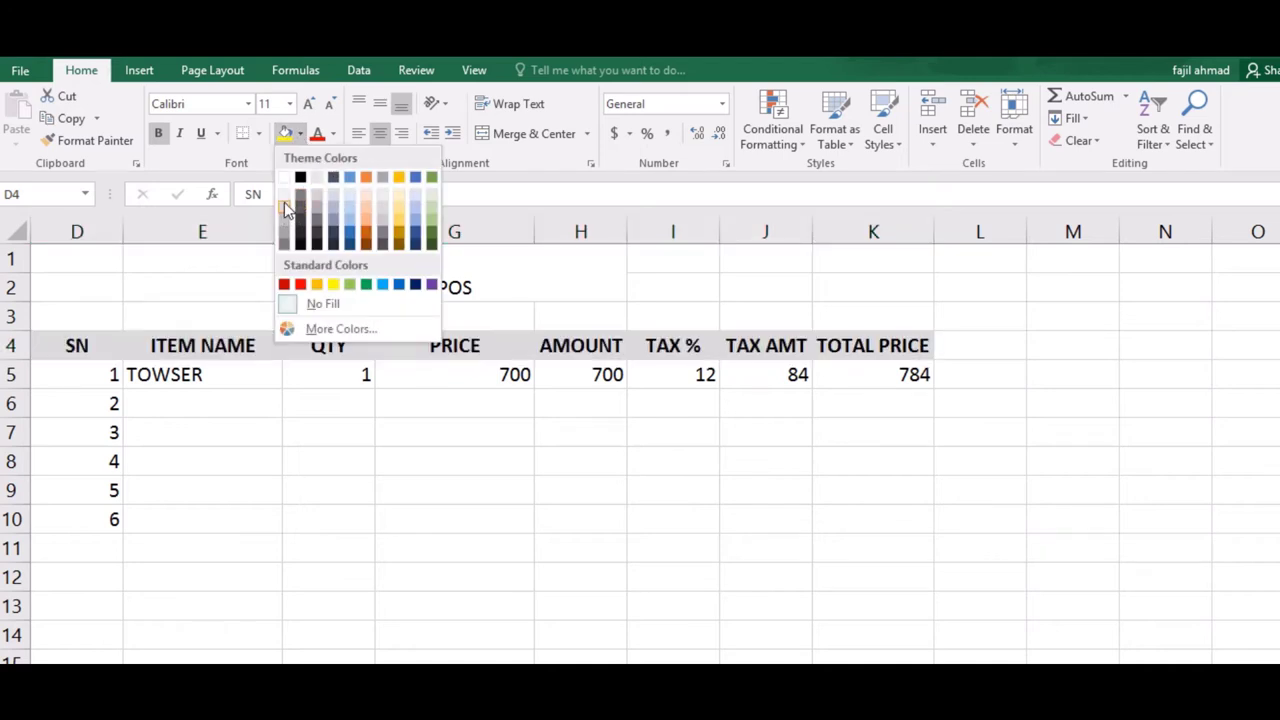
left_click(284, 202)
left_click(258, 405)
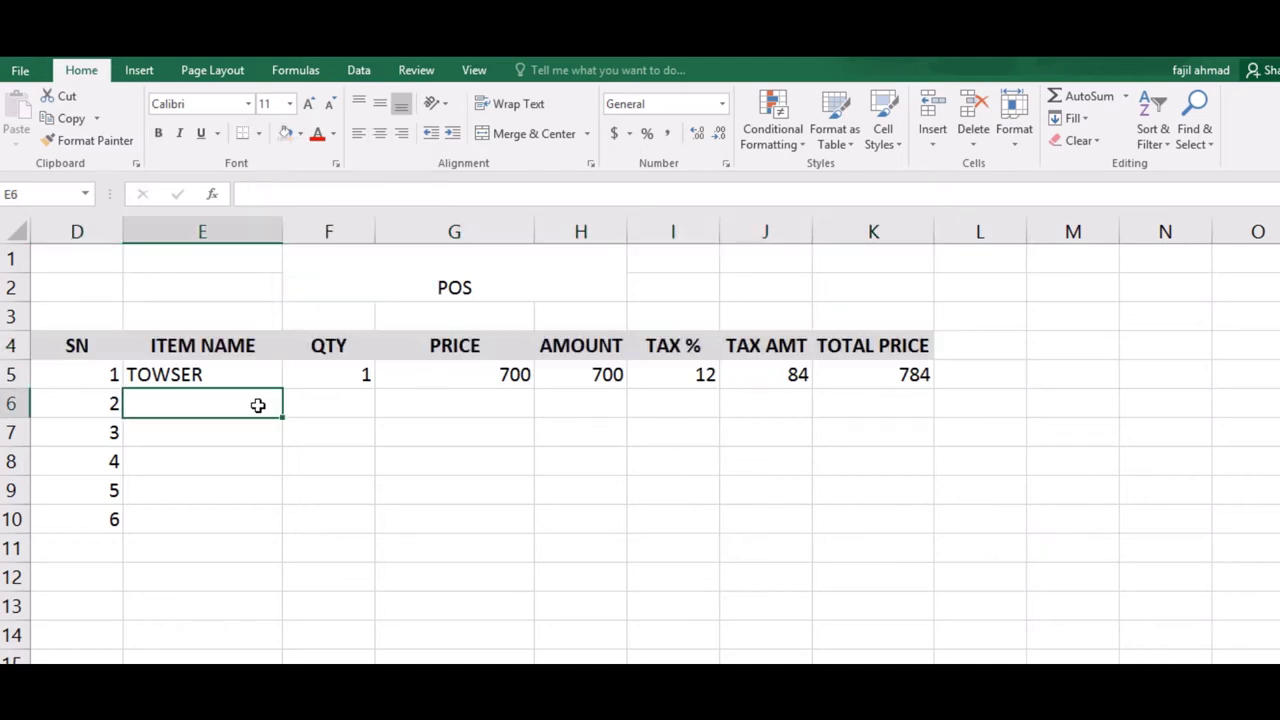
- Apply All Borders to the table range D4:K10
mouse_move(100, 346)
left_mouse_down()
mouse_move(642, 510)
mouse_move(803, 531)
mouse_move(872, 517)
left_mouse_up()
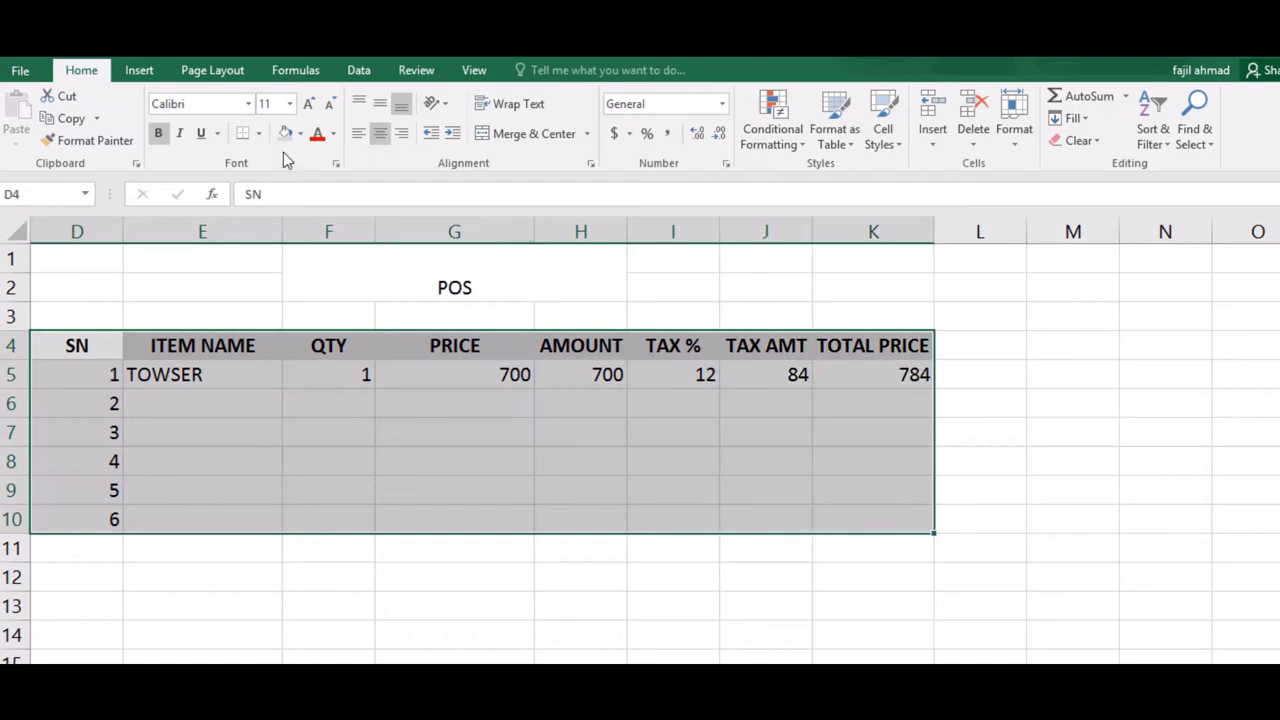
left_click(258, 134)
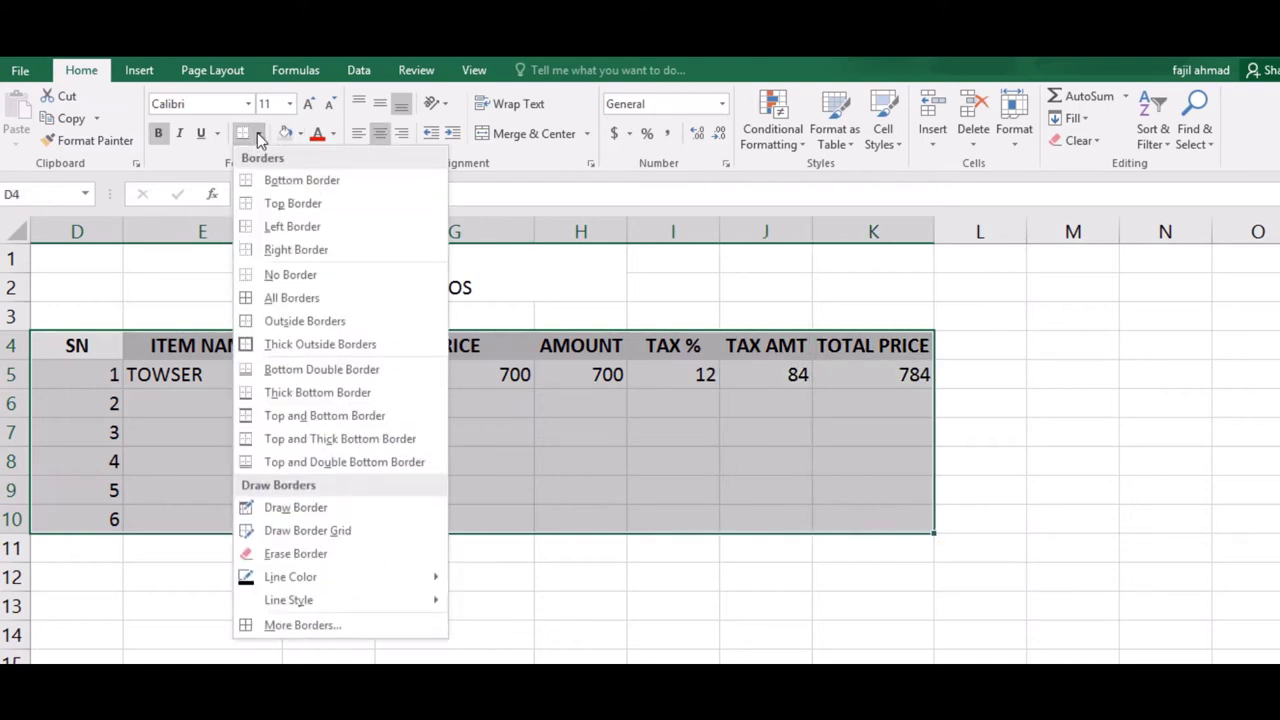
left_click(305, 299)
left_click(278, 425)
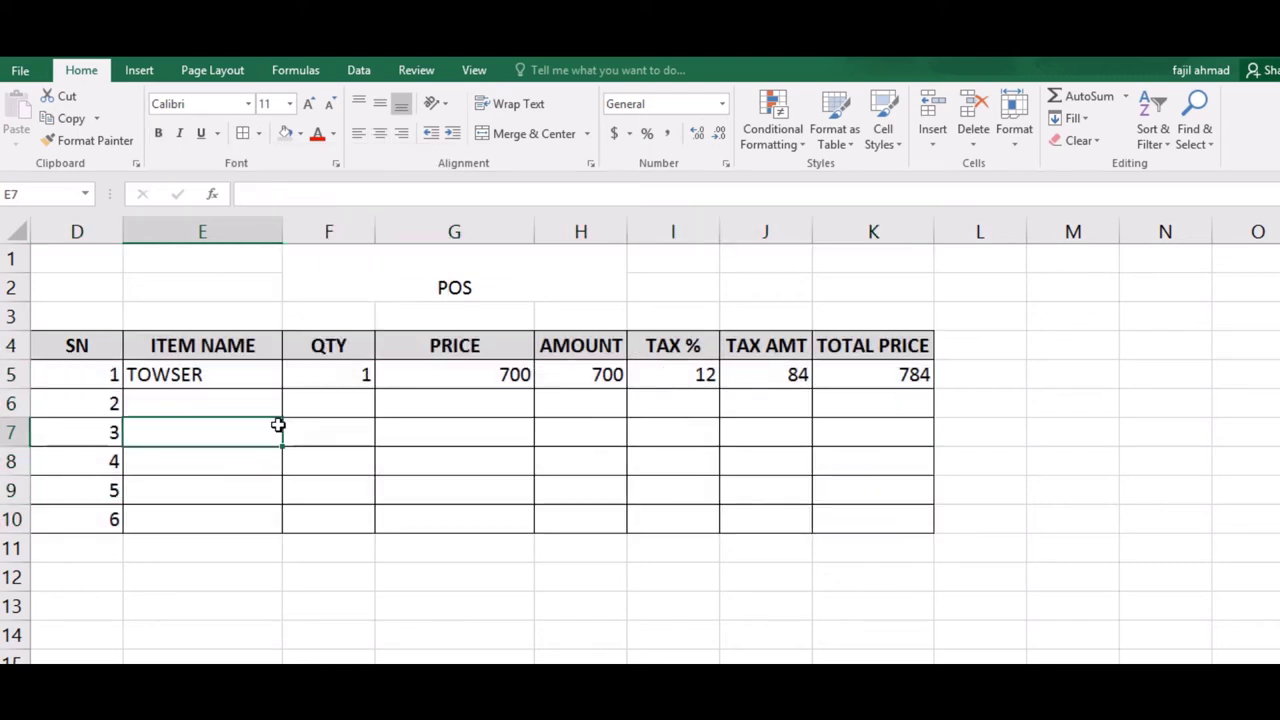
left_click(253, 412)
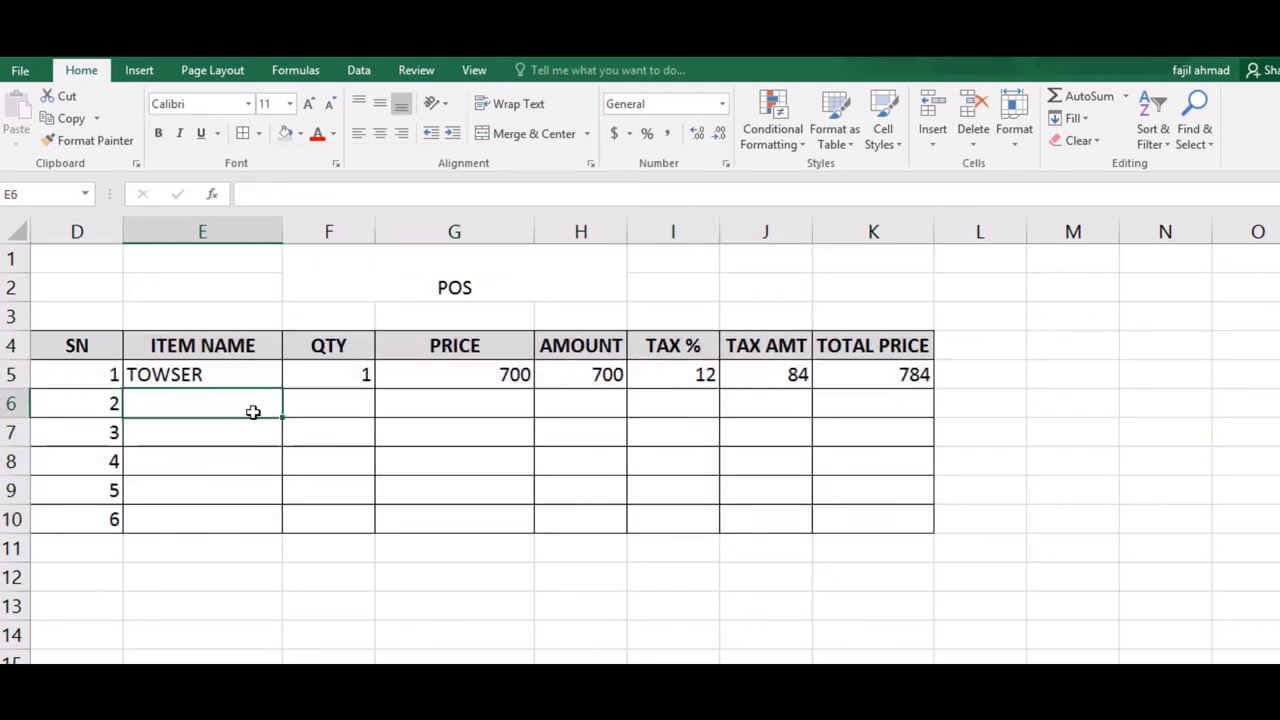
left_click(432, 377)
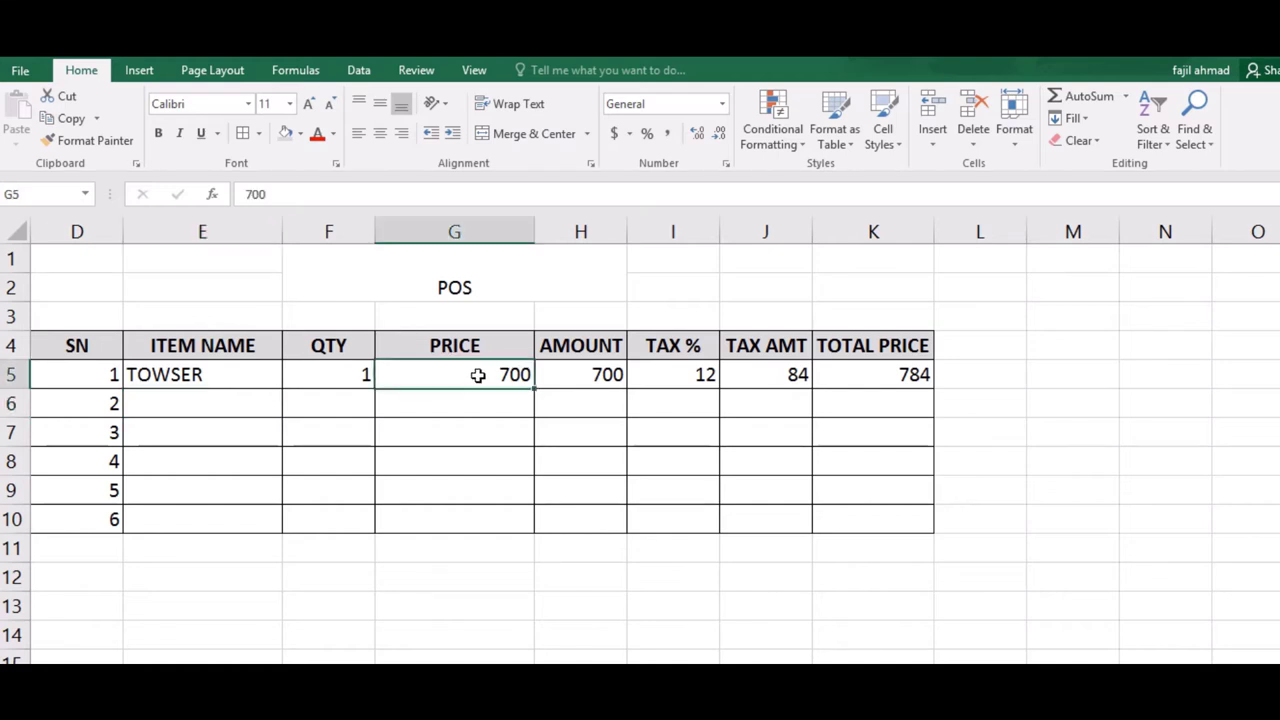
- Fill H5 AMOUNT, I5 tax 12, J5 TAX AMT and K5 TOTAL PRICE down to row 10
left_click(574, 385)
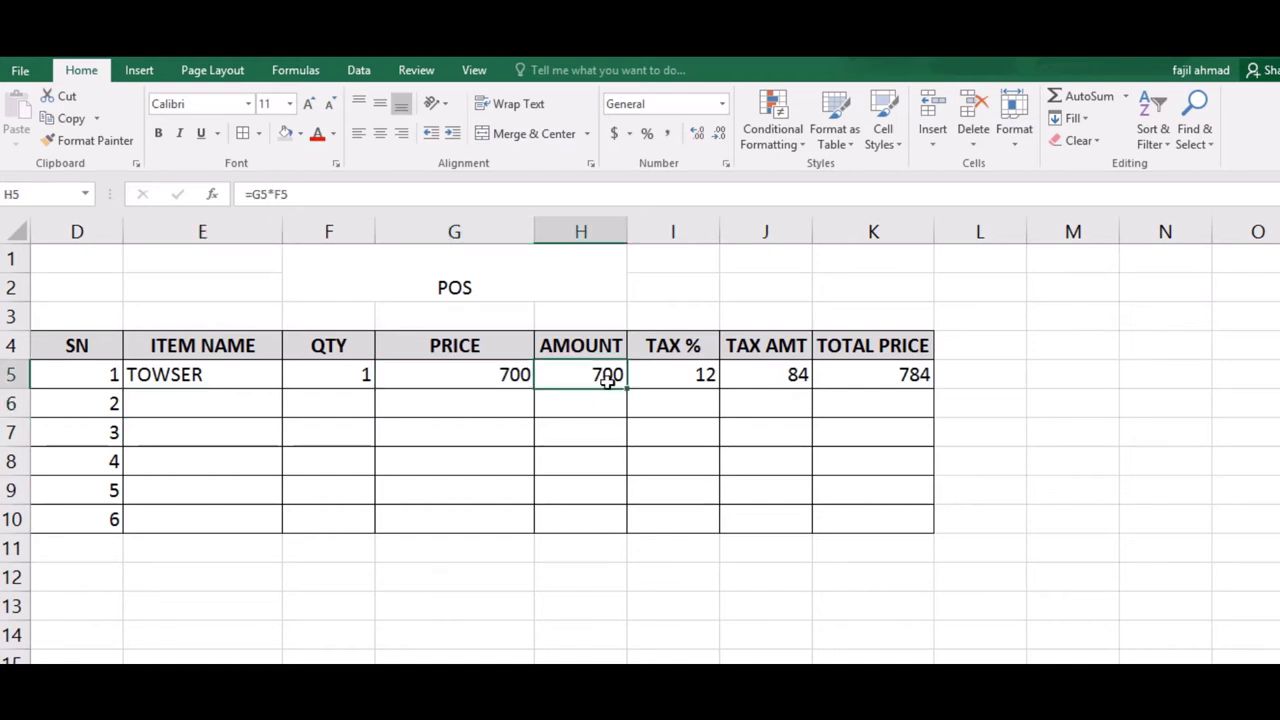
left_click_drag(627, 388, 628, 532)
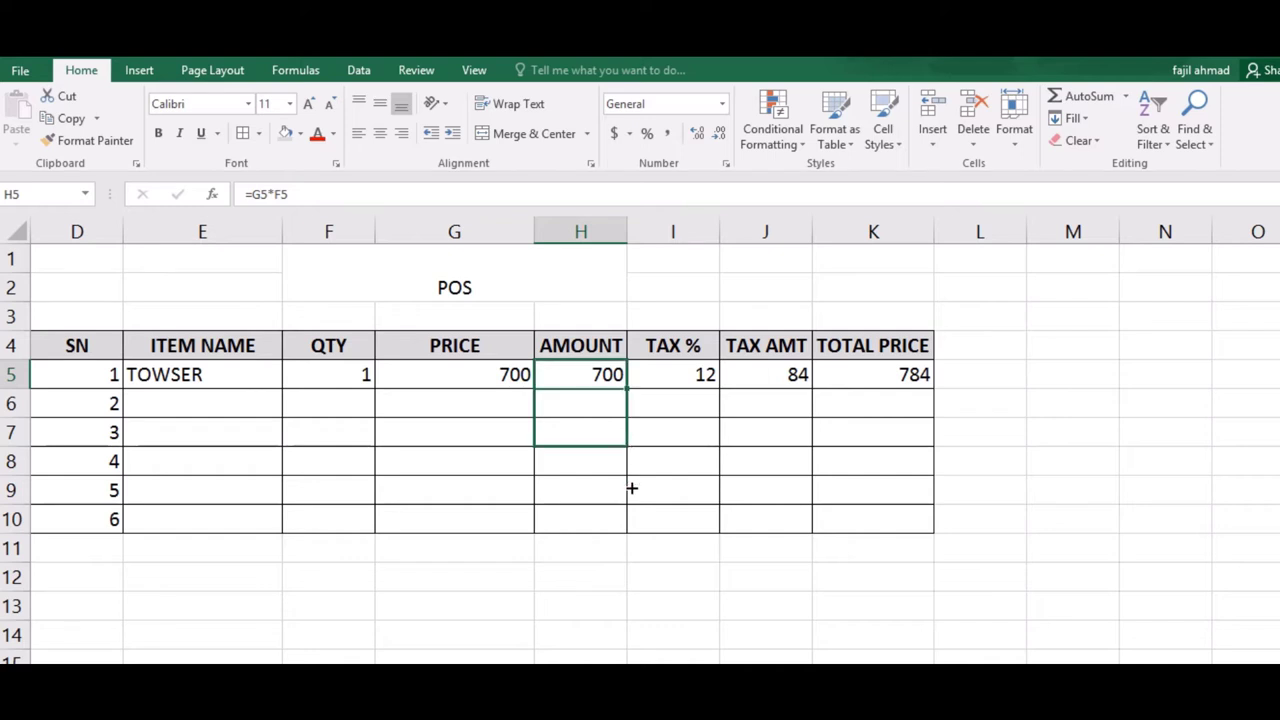
left_click(700, 390)
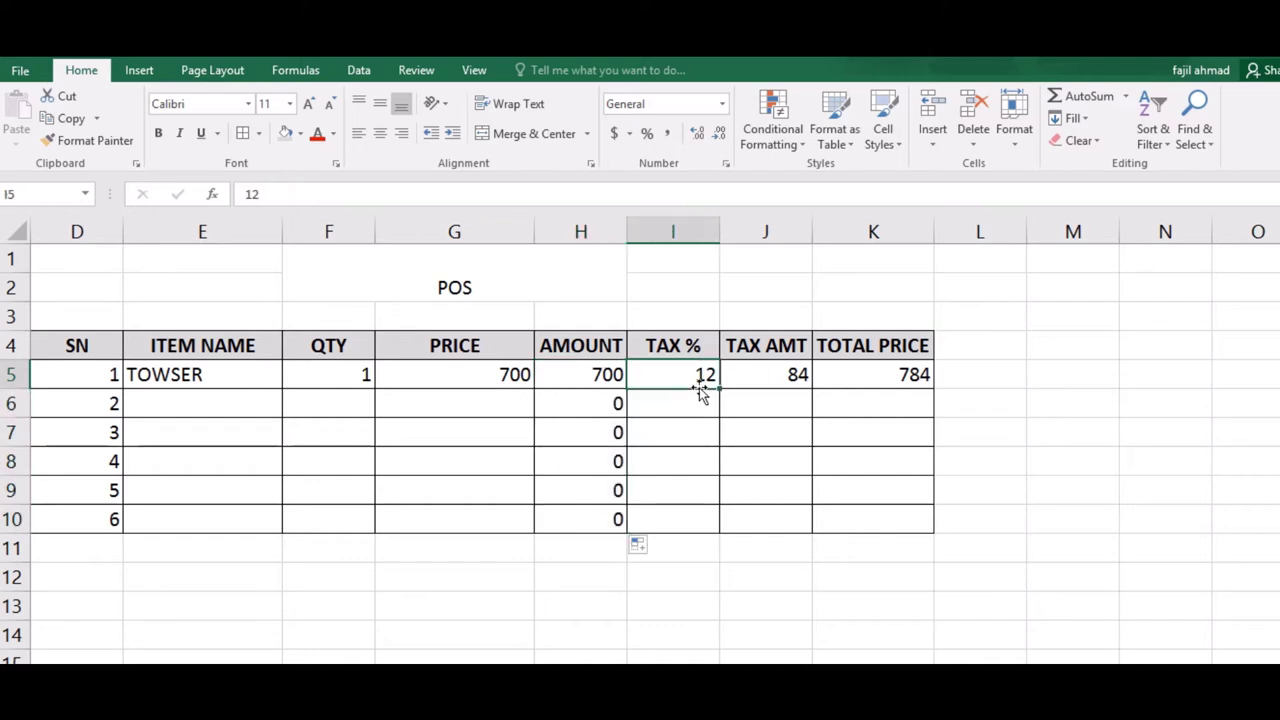
left_click_drag(719, 389, 729, 527)
left_click(789, 404)
left_click(792, 375)
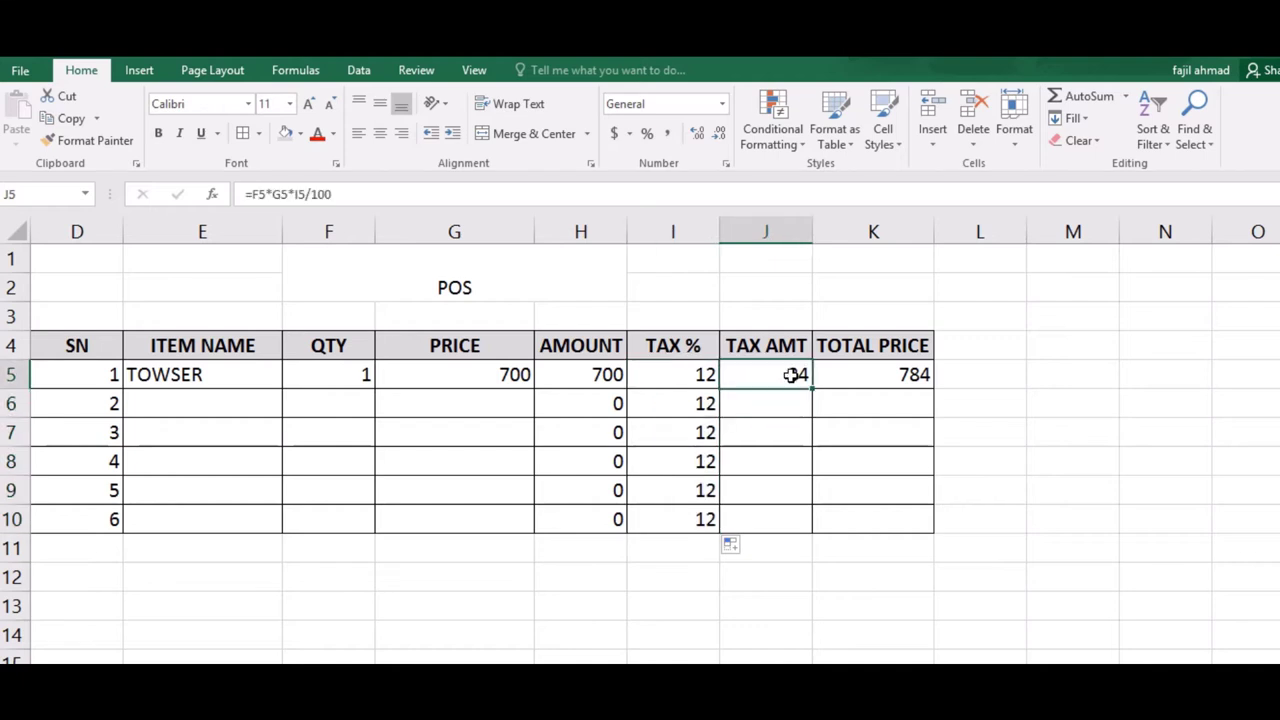
left_click_drag(810, 389, 804, 530)
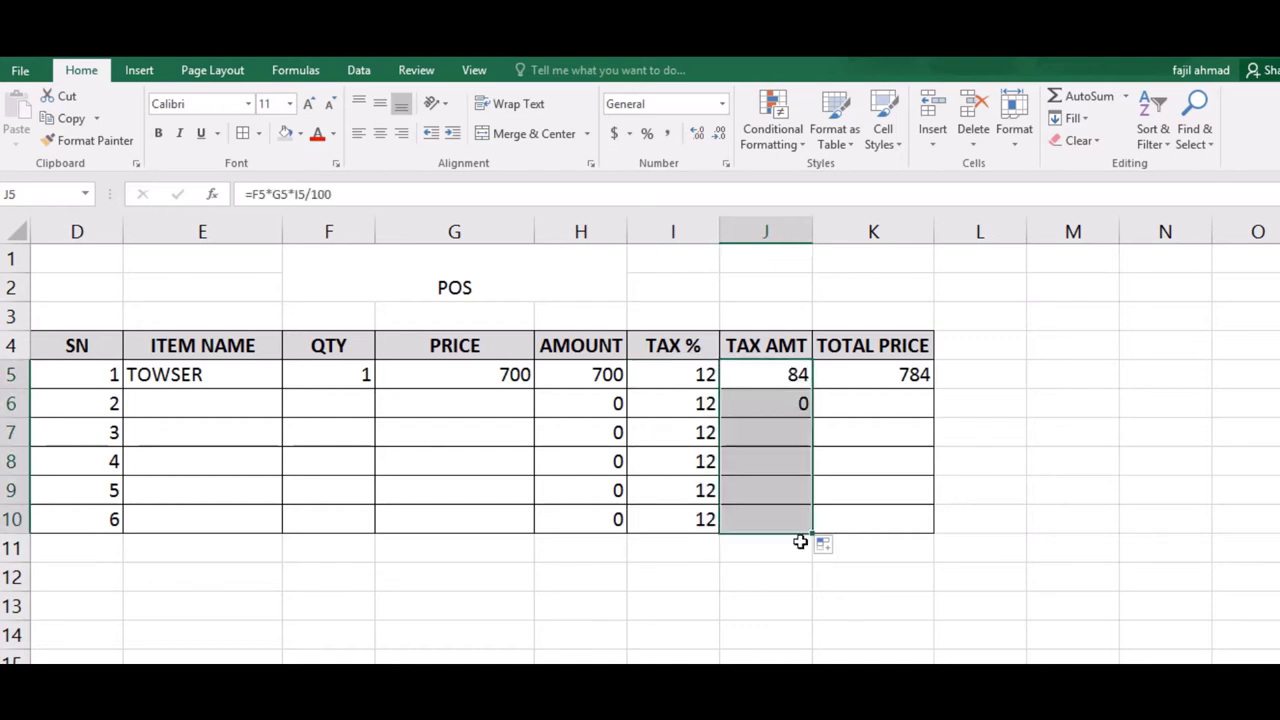
left_click(878, 369)
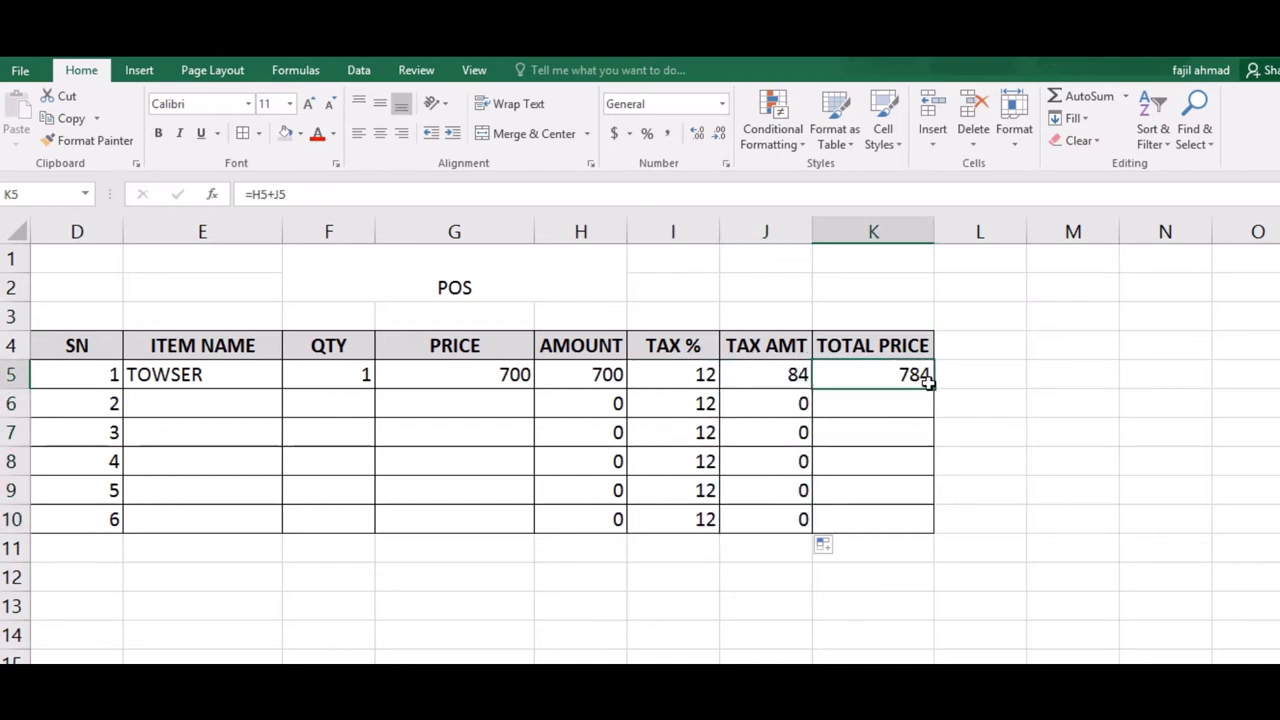
left_click_drag(933, 388, 929, 534)
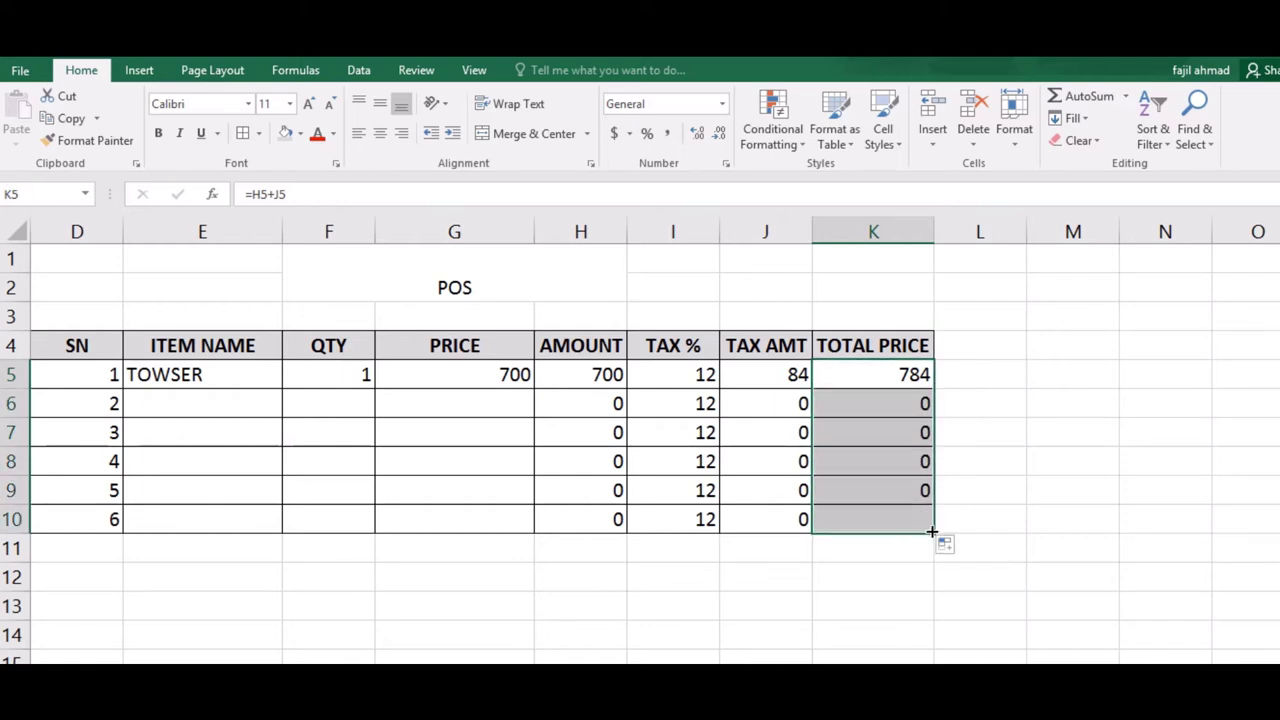
left_click(347, 374)
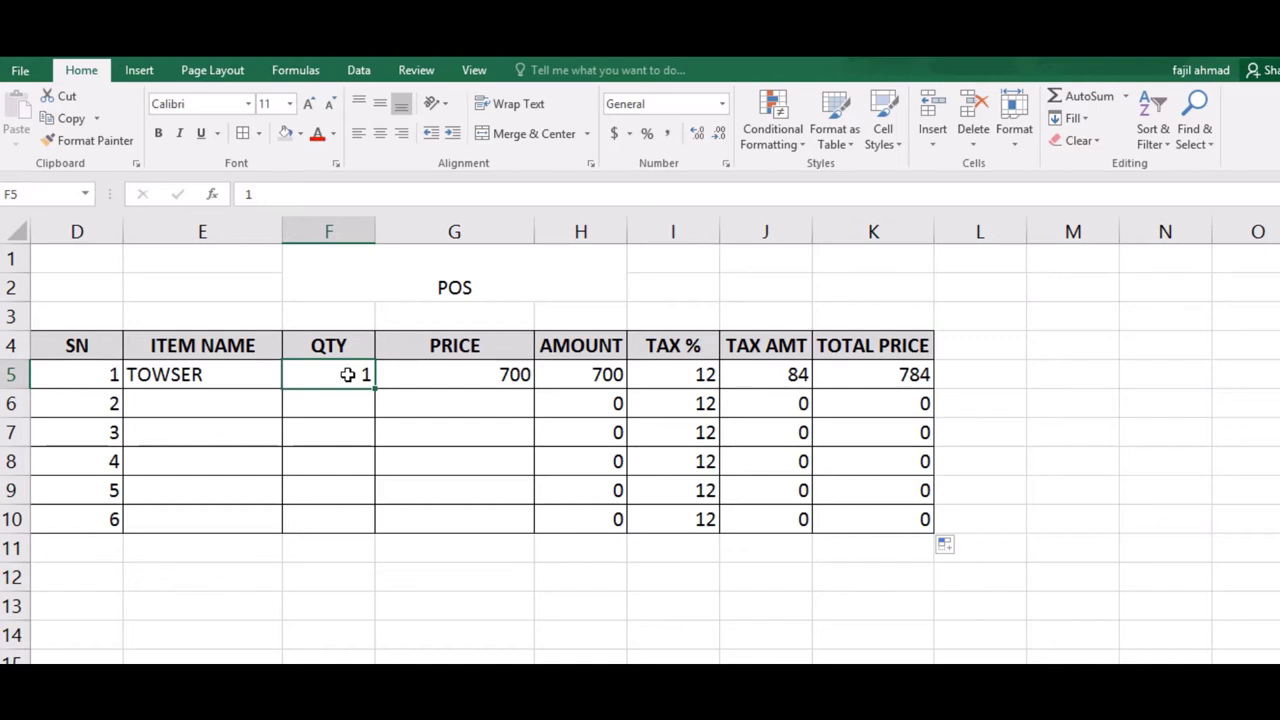
- Apply the Accounting number format to the 700.00 price in G5
left_click(452, 372)
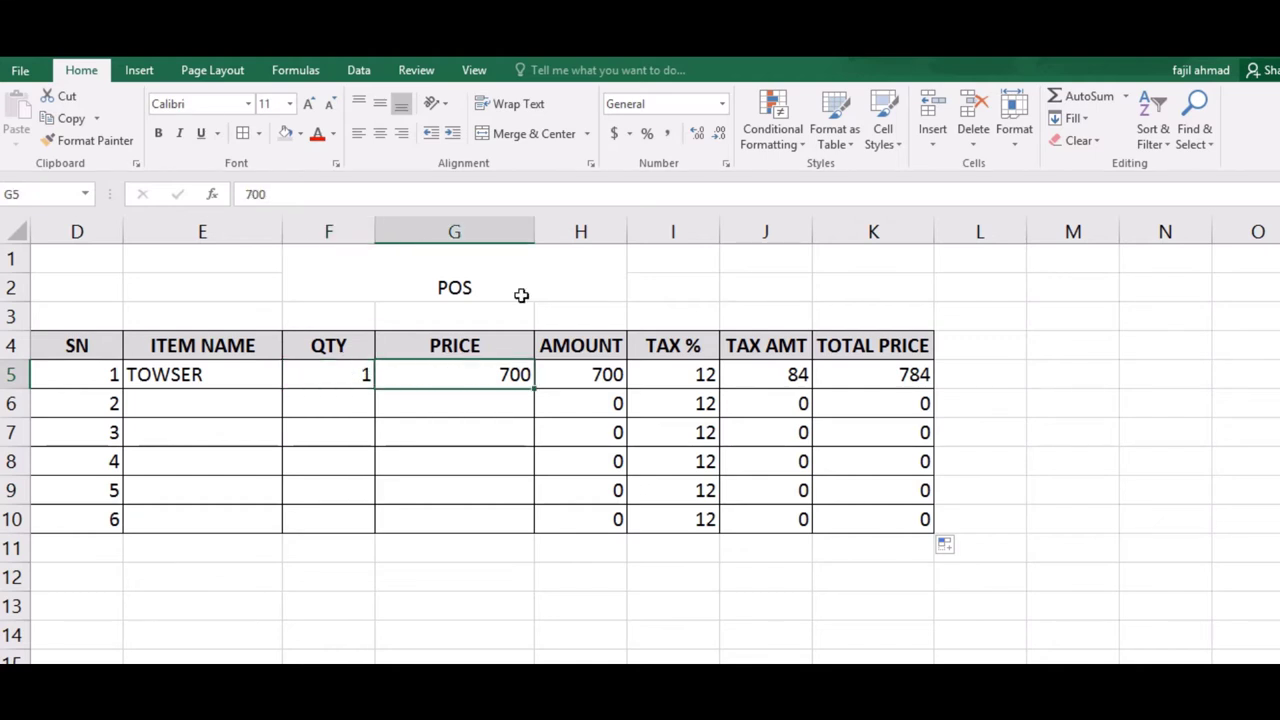
left_click(633, 134)
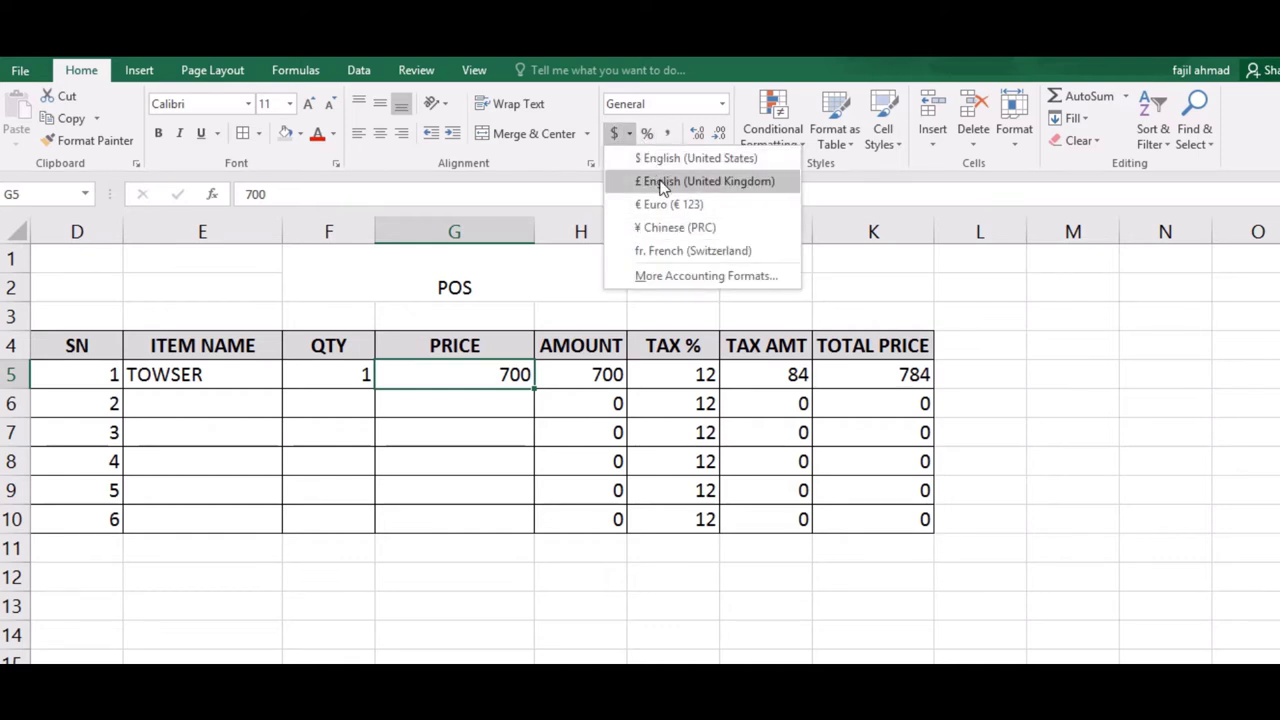
left_click(724, 107)
left_click(722, 105)
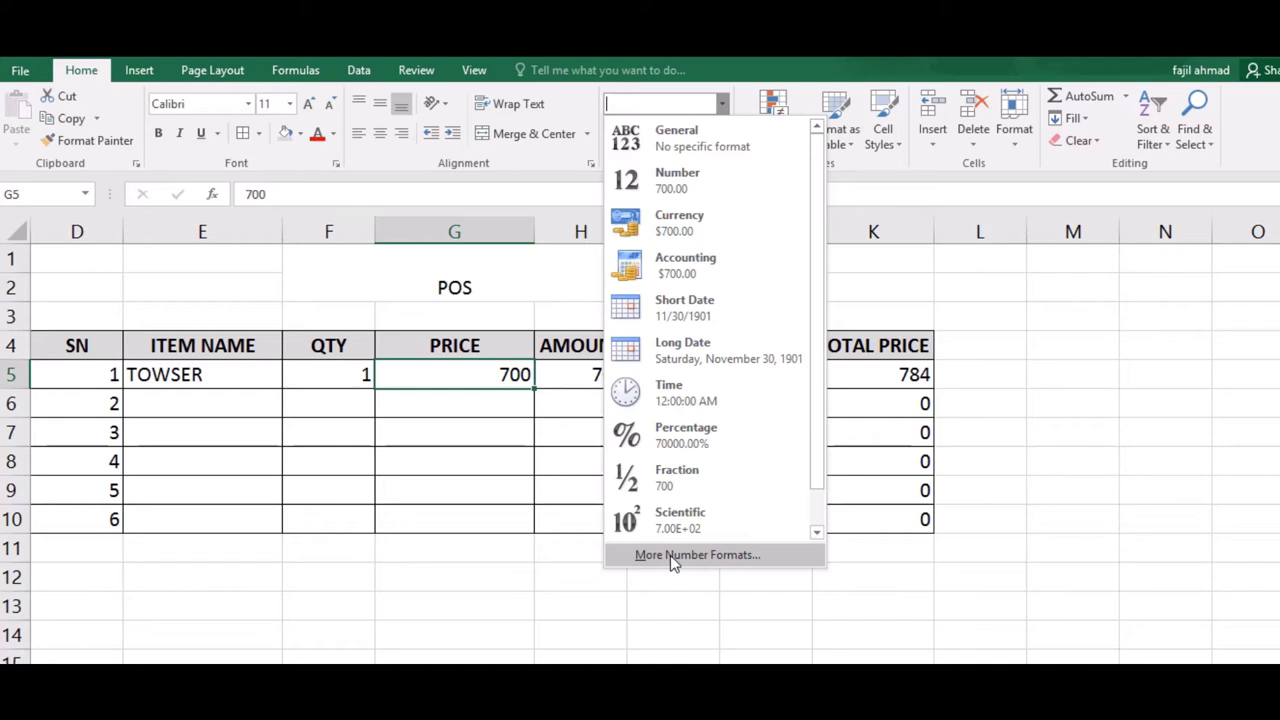
left_click(697, 259)
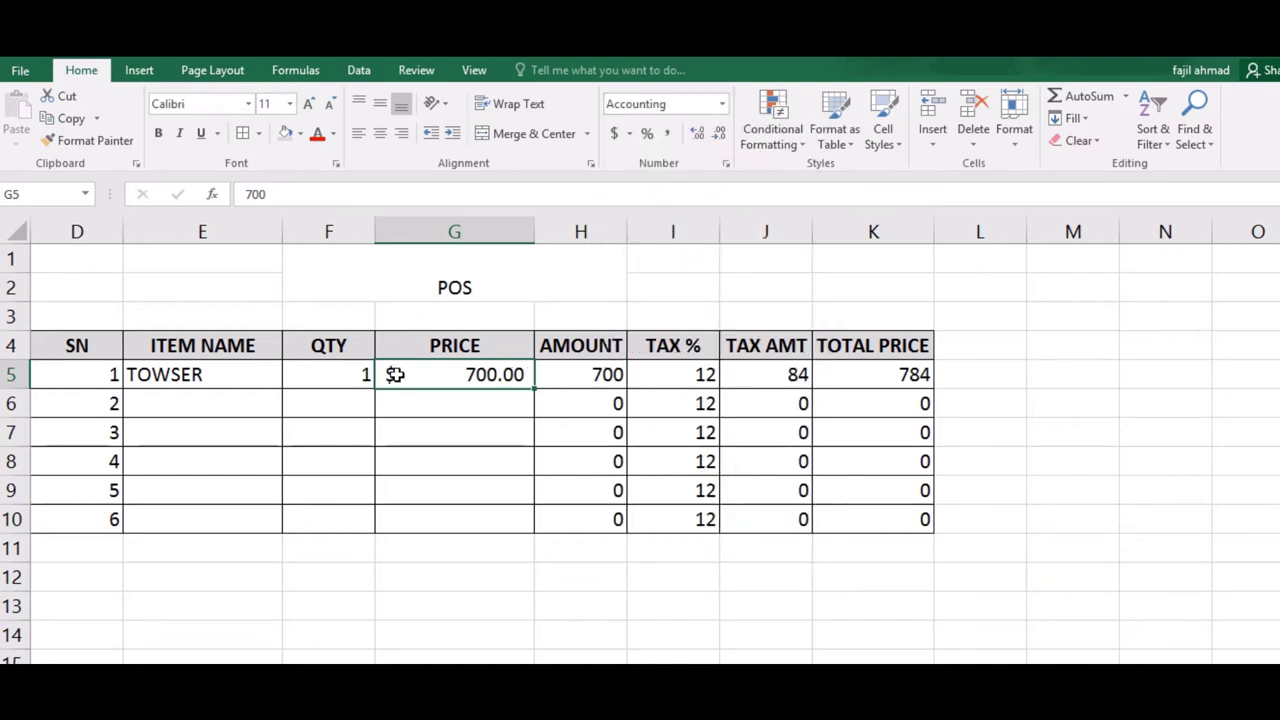
left_click(721, 103)
left_click(683, 556)
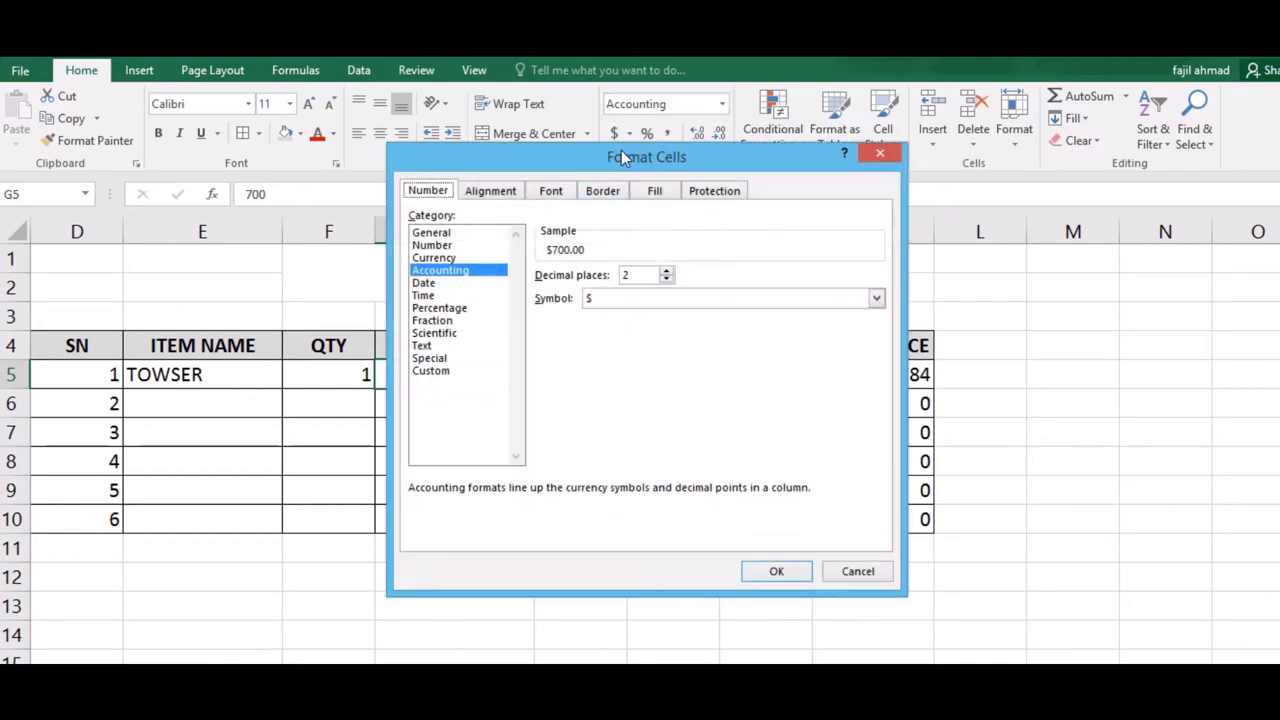
left_click_drag(621, 154, 760, 157)
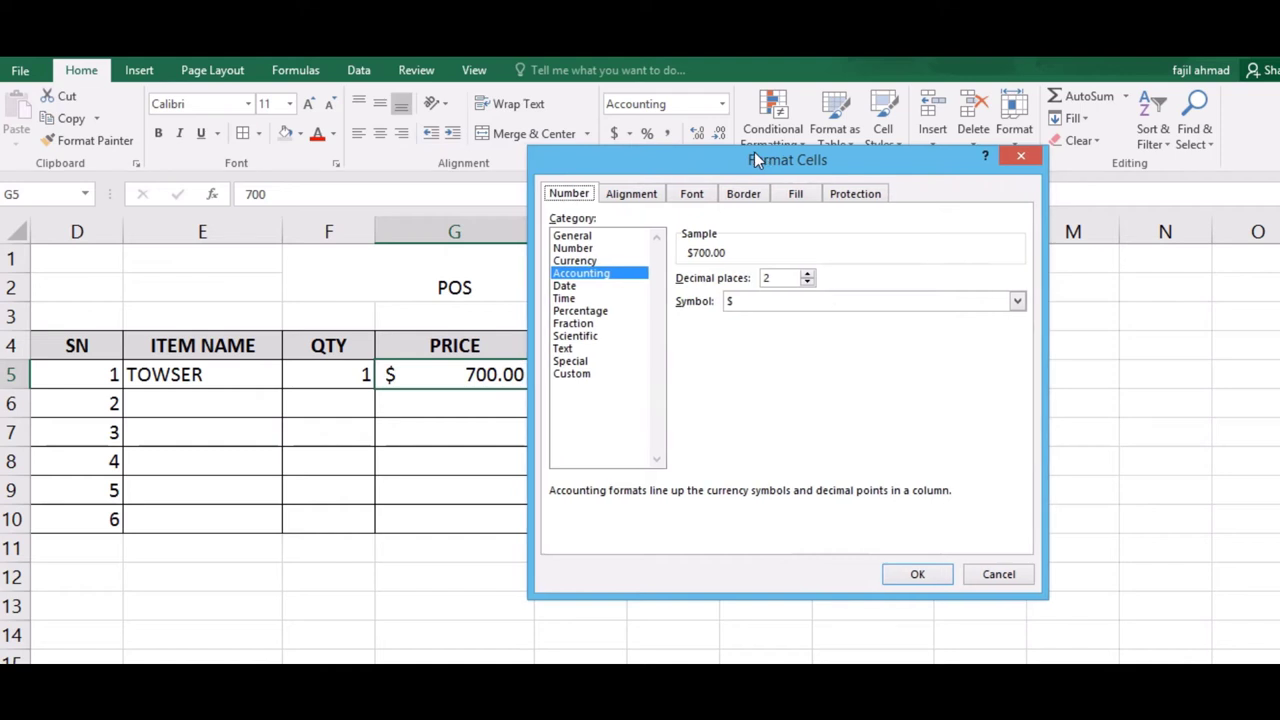
- Change the accounting symbol to ₹ Hindi so the price reads ₹ 700.00
left_click(1017, 303)
key("Down")
key("Down")
key("Down")
key("Down")
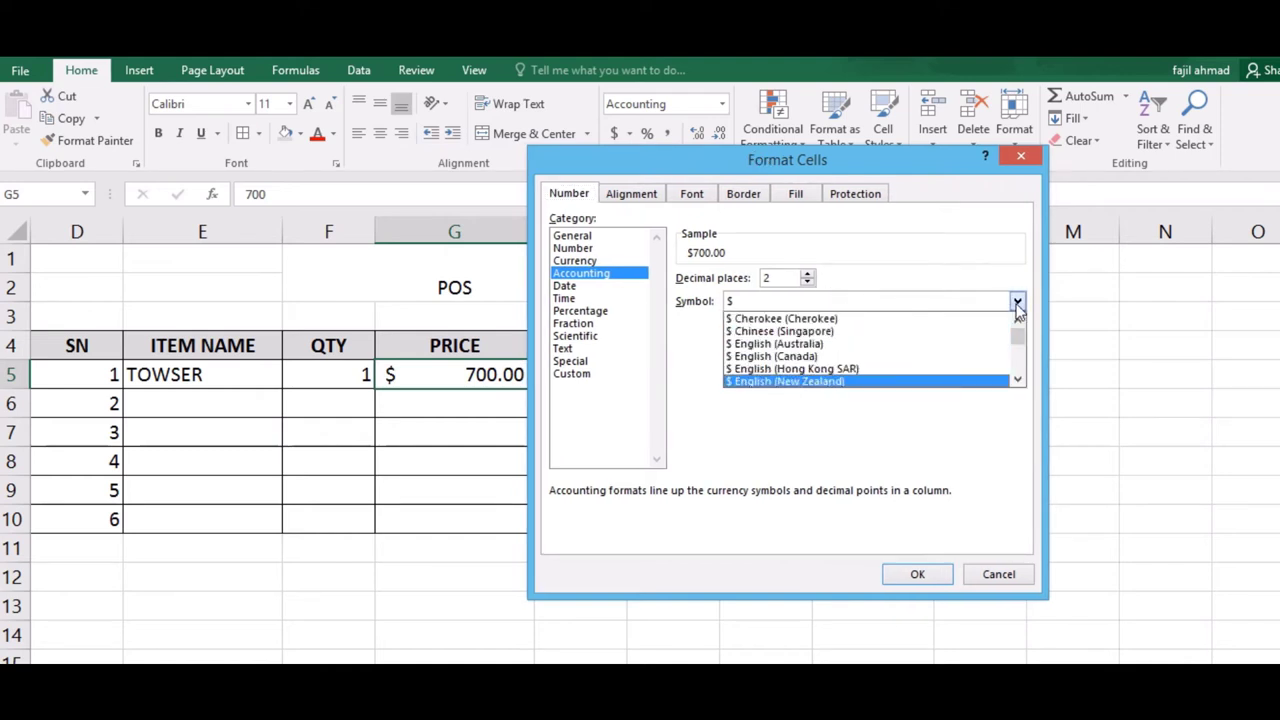
key("Down")
key("Down")
key("Down")
key("Down")
key("Down")
key("Down")
key("Down")
key("Down")
key("Down")
key("Down")
key("Down")
key("Down")
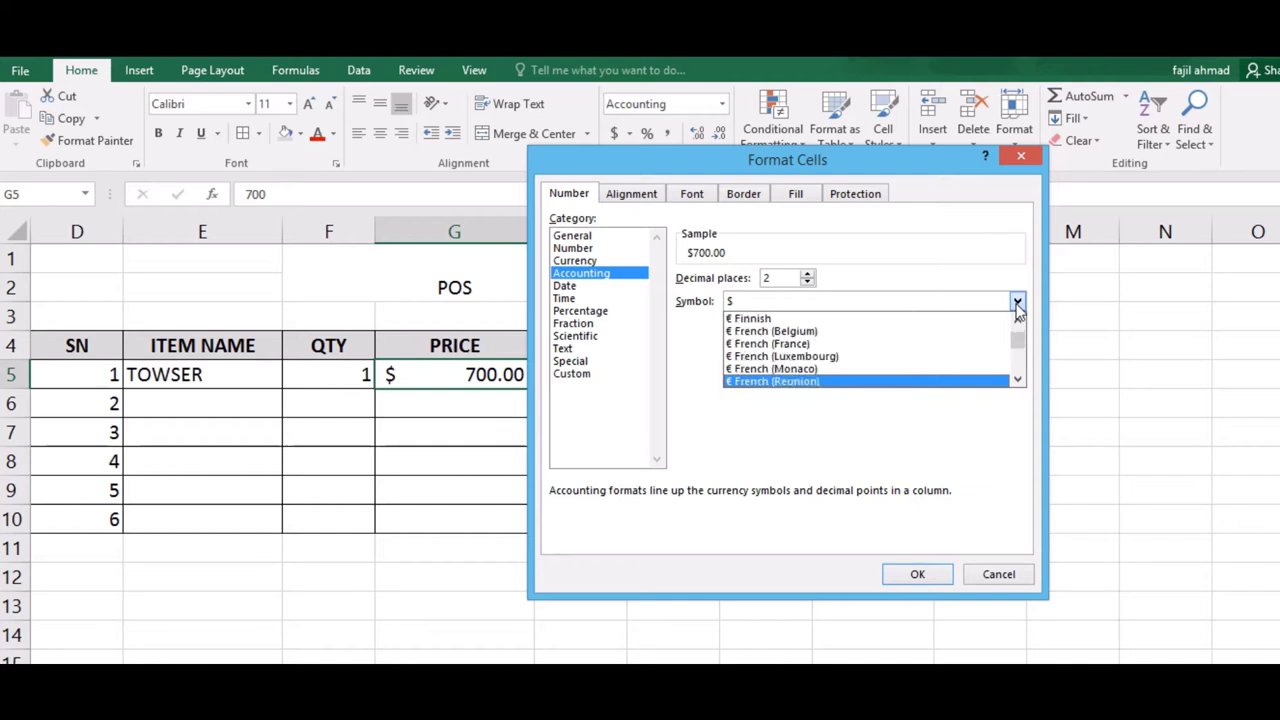
key("Down")
key("Down")
key("Down")
key("Down")
key("Down")
key("Down")
key("Down")
key("Down")
key("Down")
key("Down")
key("Down")
key("Down")
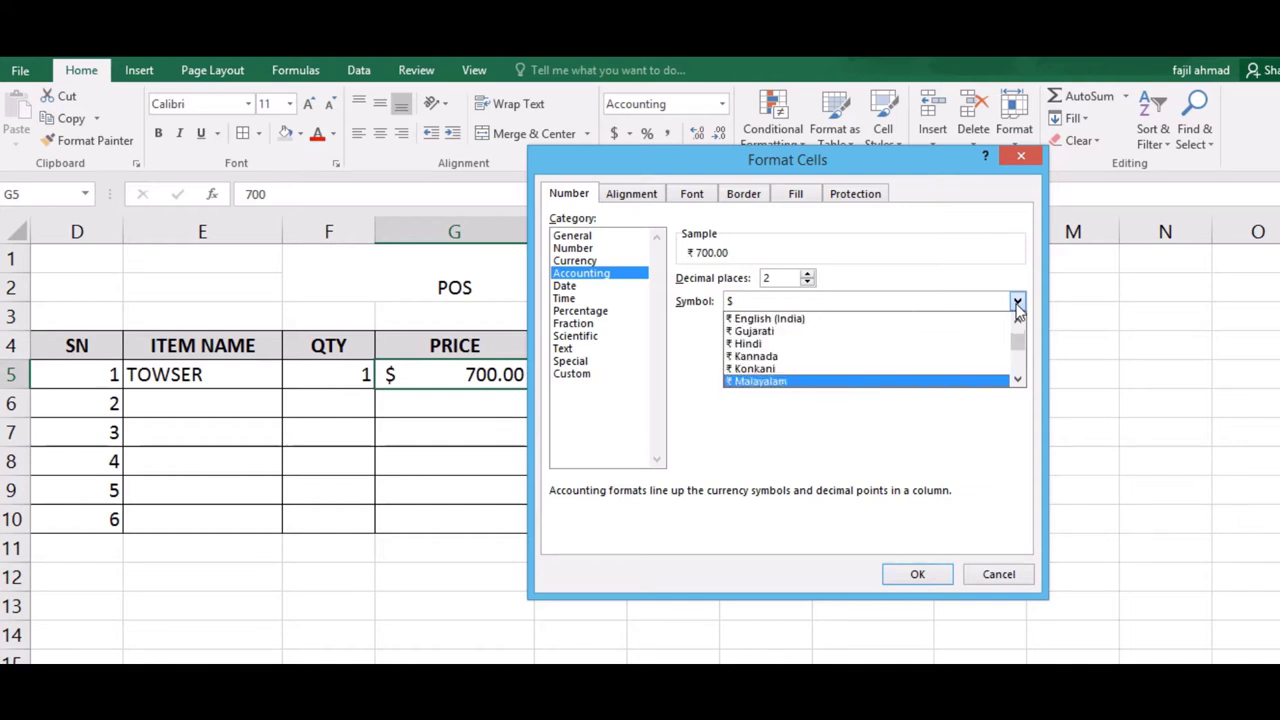
key("Down")
key("Down")
key("Down")
key("Up")
key("Up")
key("Up")
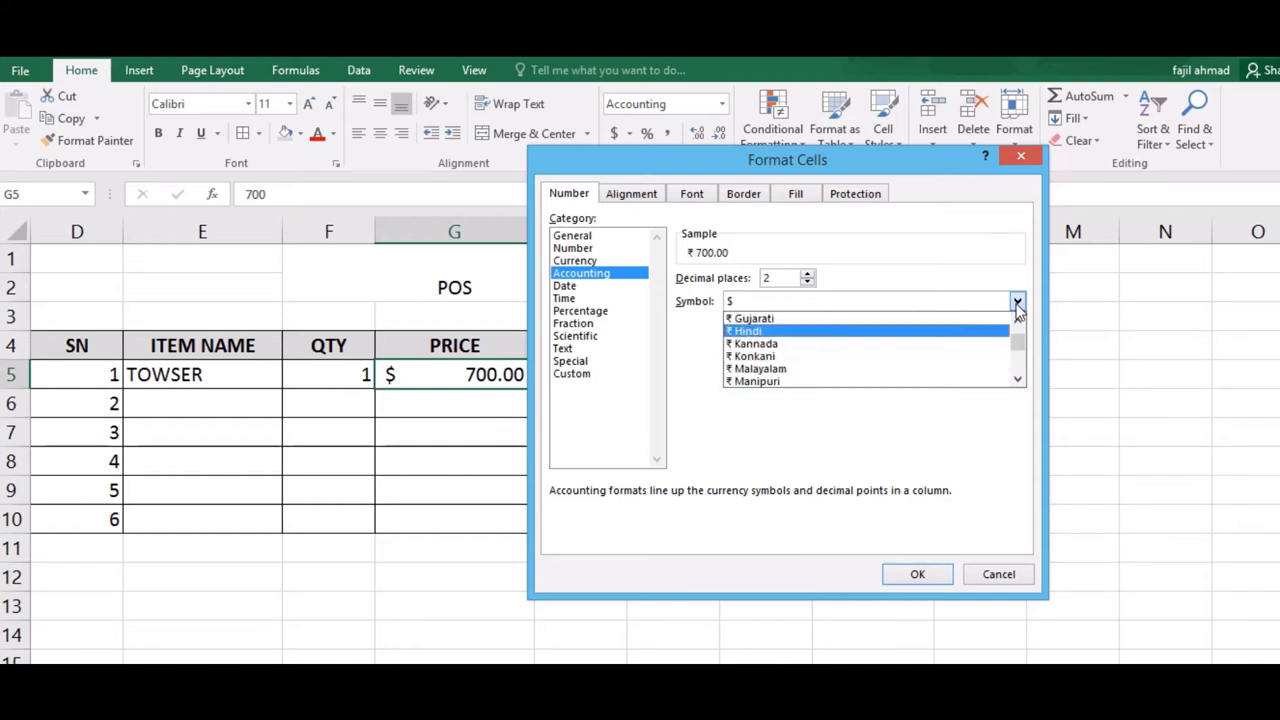
key("Down")
key("Down")
left_click(781, 334)
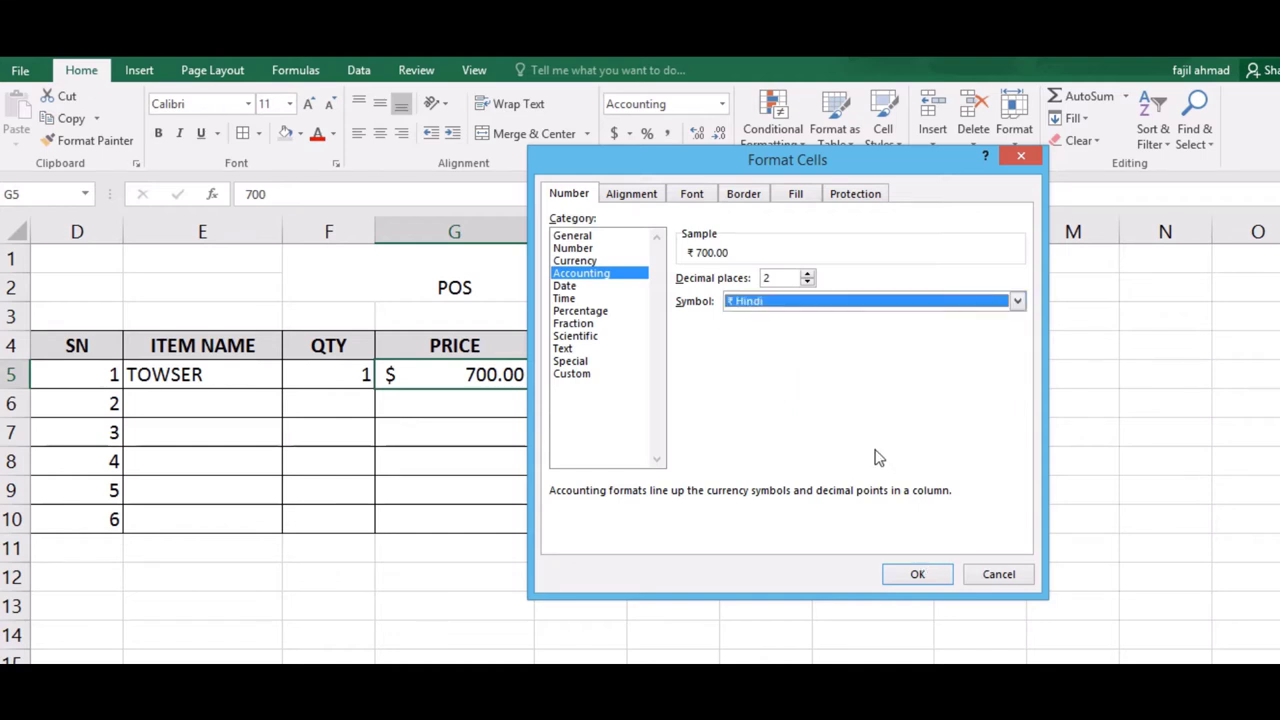
left_click(917, 571)
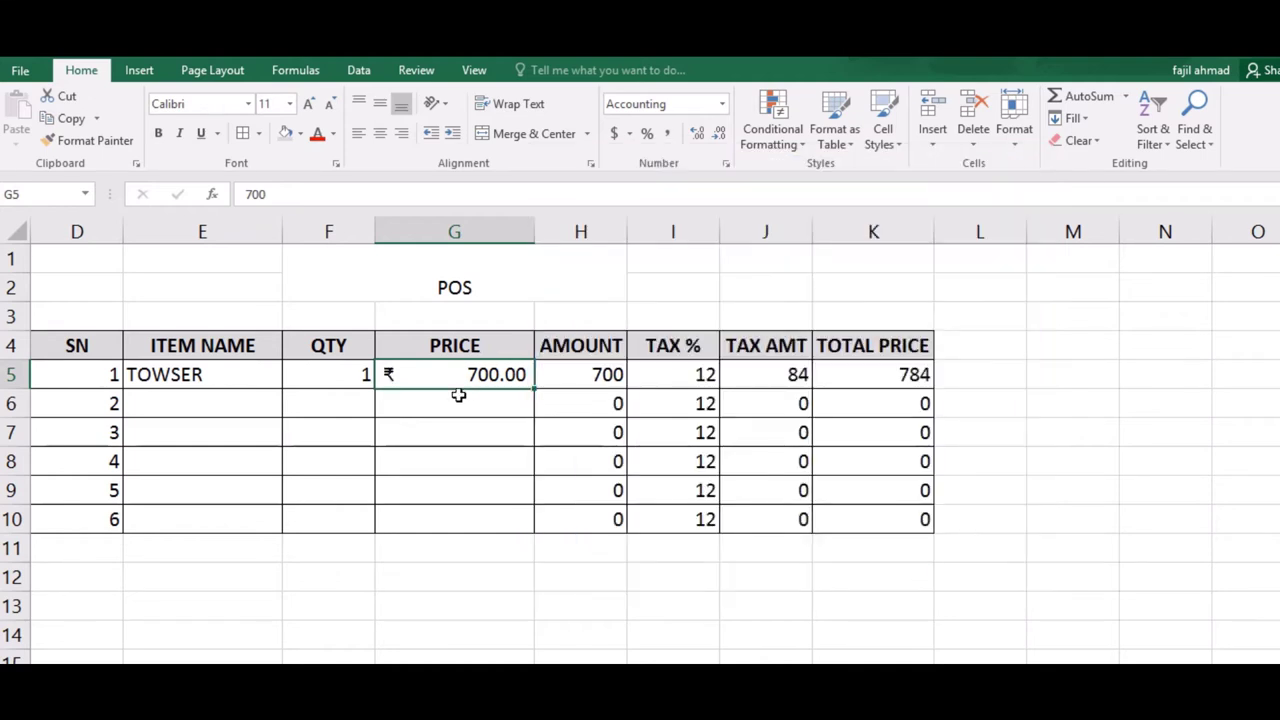
- Give F5 the custom 0"PCS" format and fill it down to F10, showing 1PCS
left_click(333, 371)
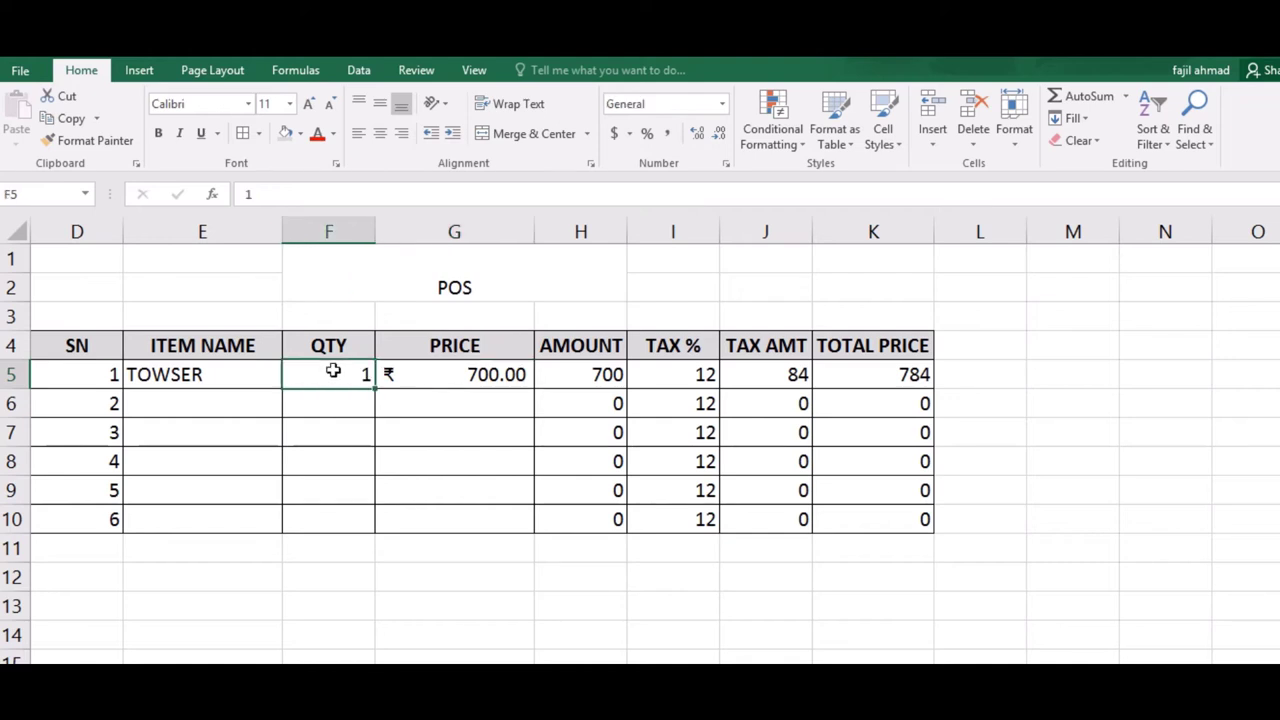
left_click(723, 107)
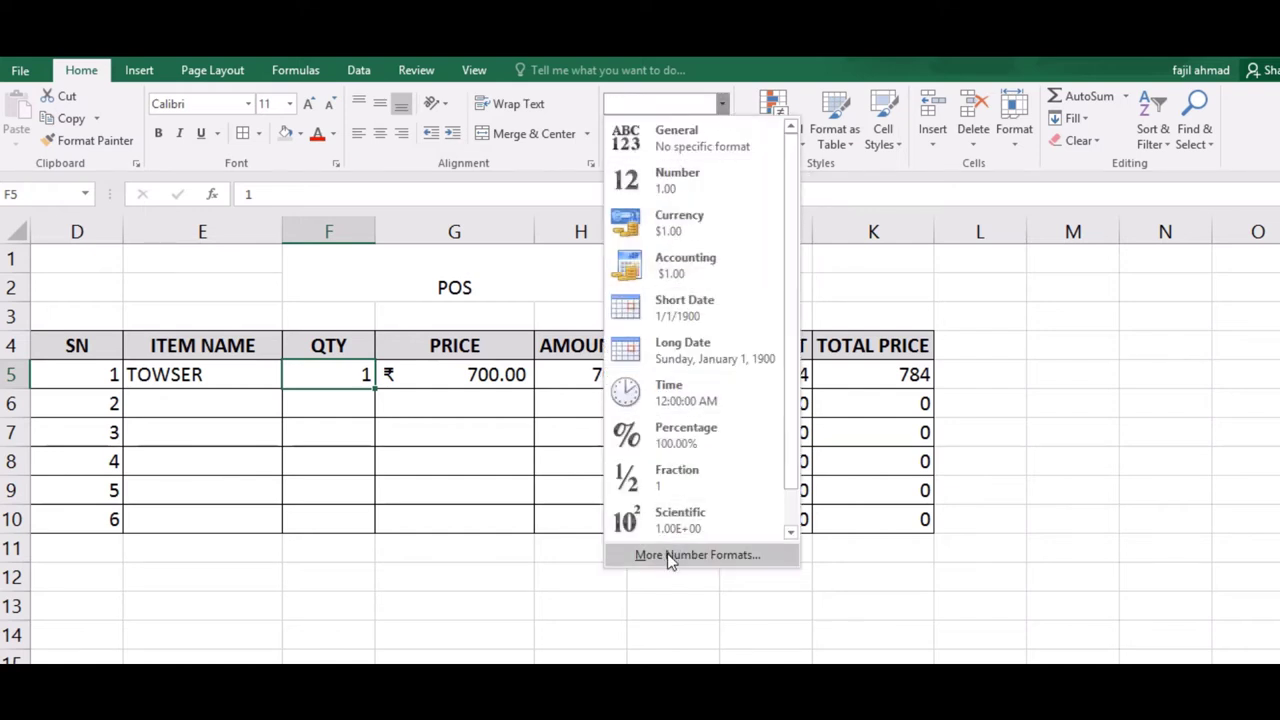
left_click(667, 553)
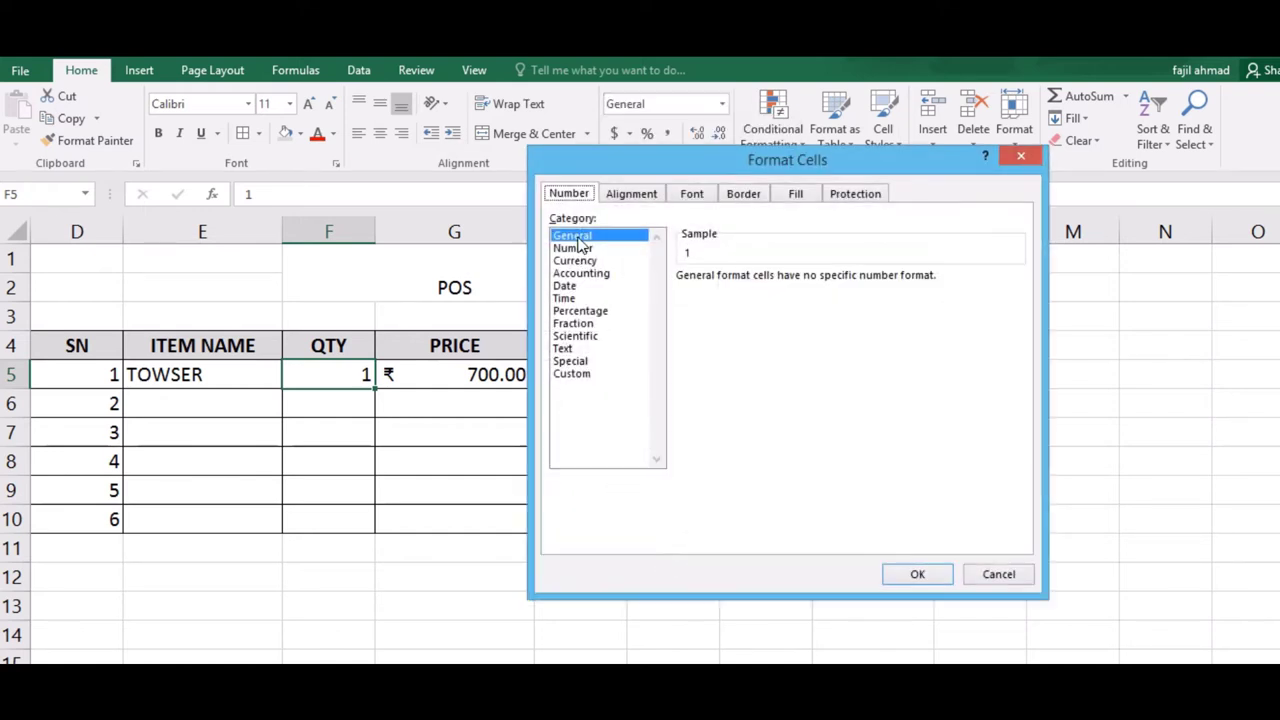
left_click(574, 374)
double_click(720, 293)
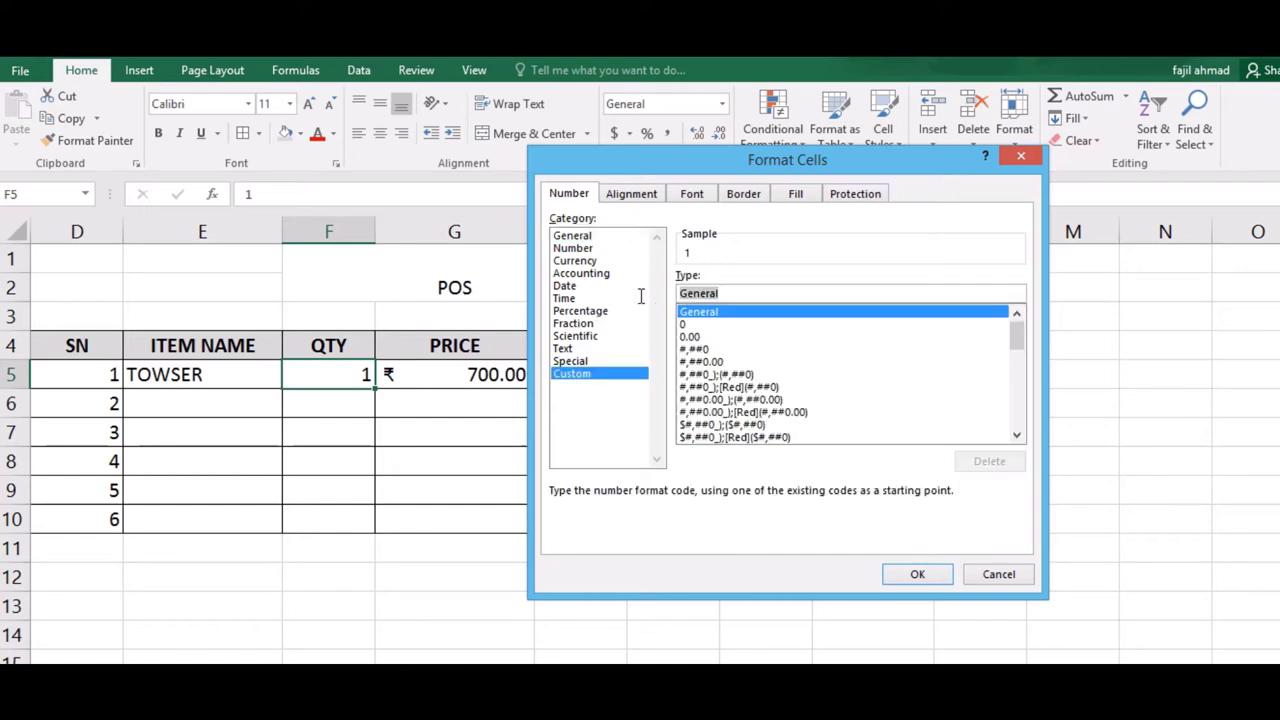
type("0")
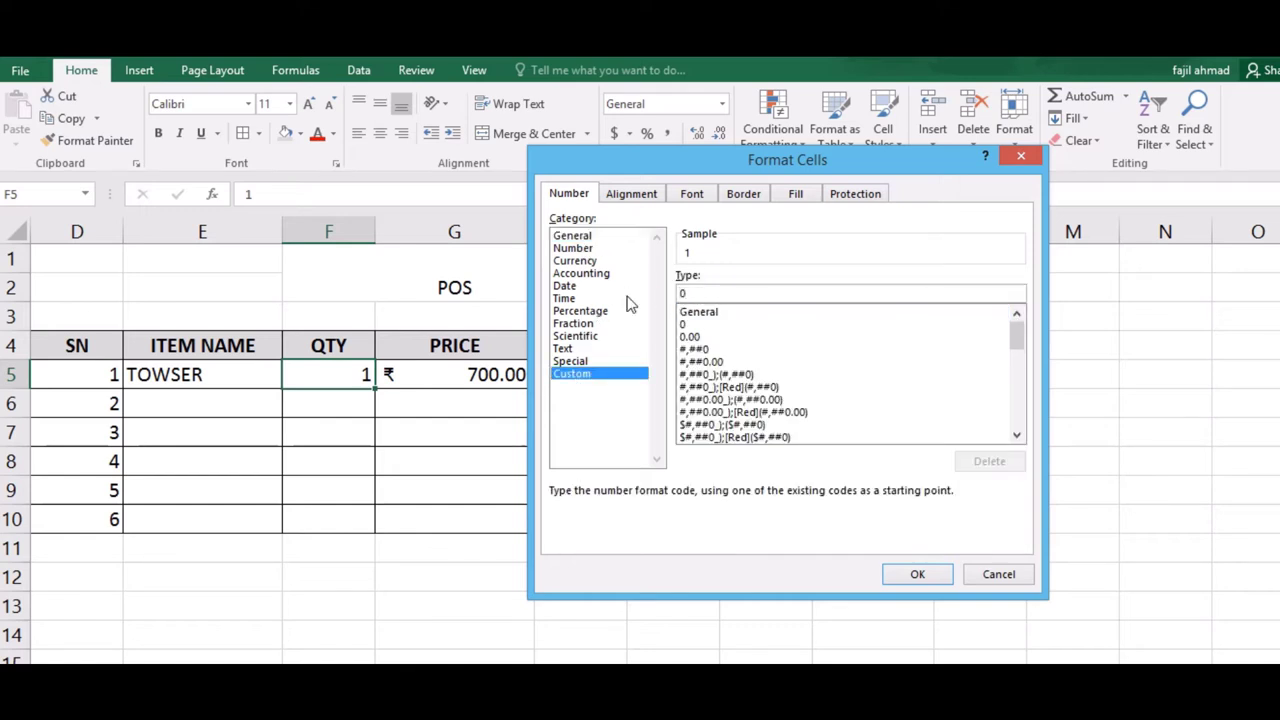
type("\"PCS")
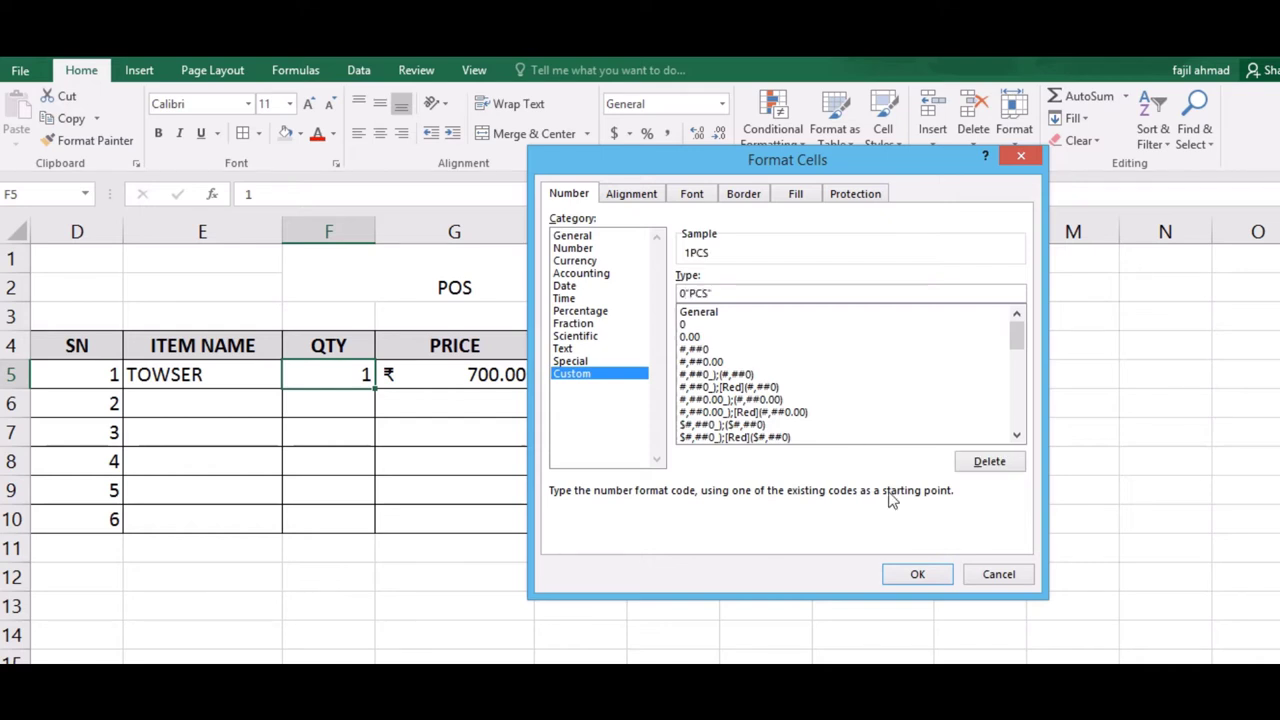
left_click(934, 574)
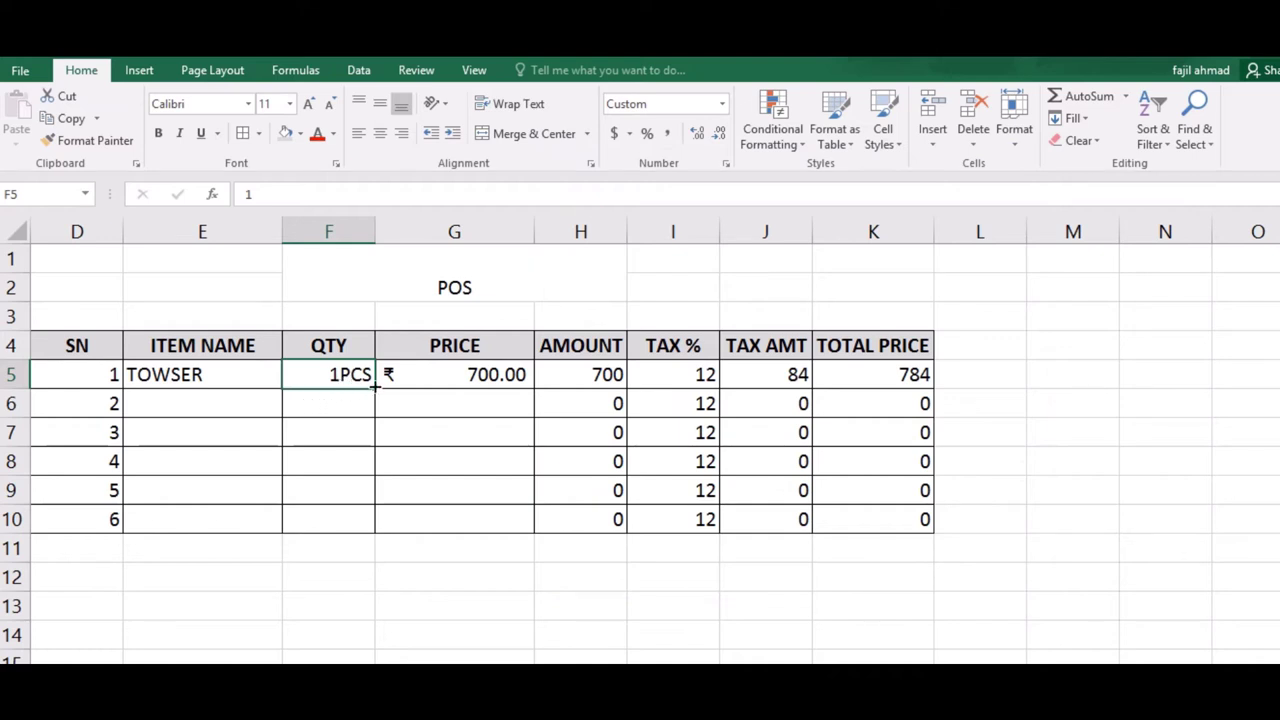
left_click_drag(375, 387, 365, 531)
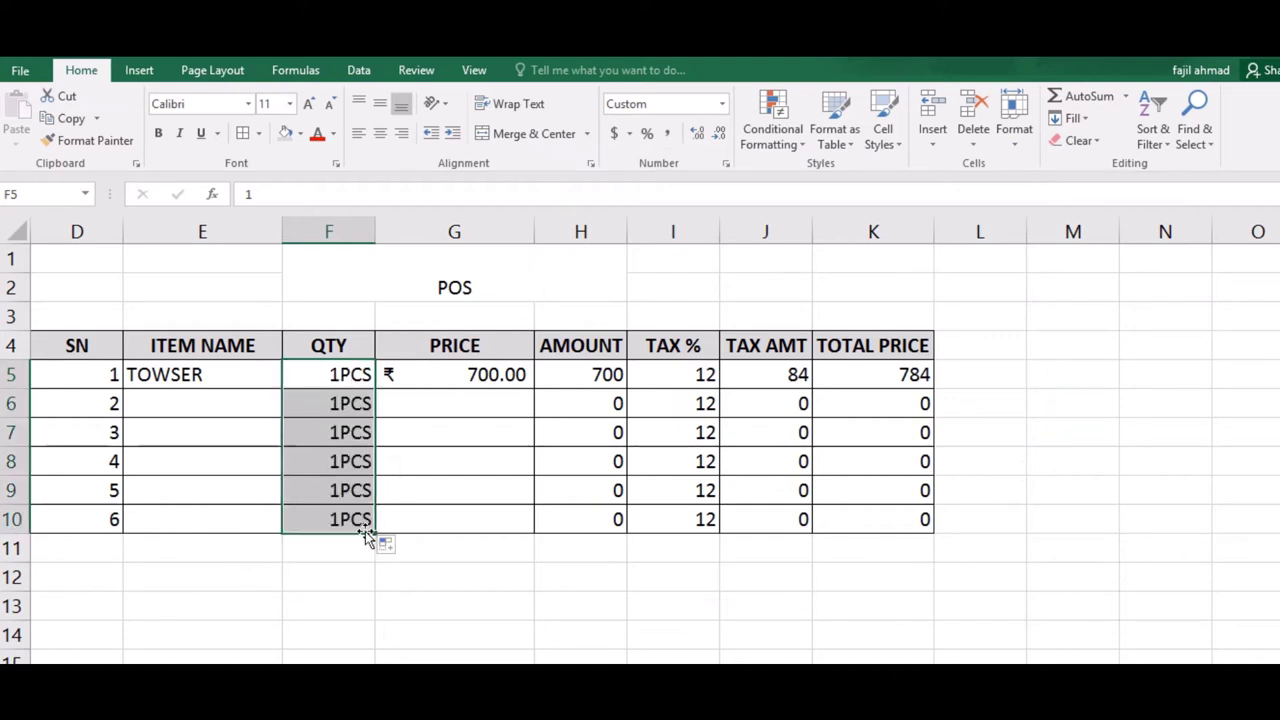
left_click(185, 412)
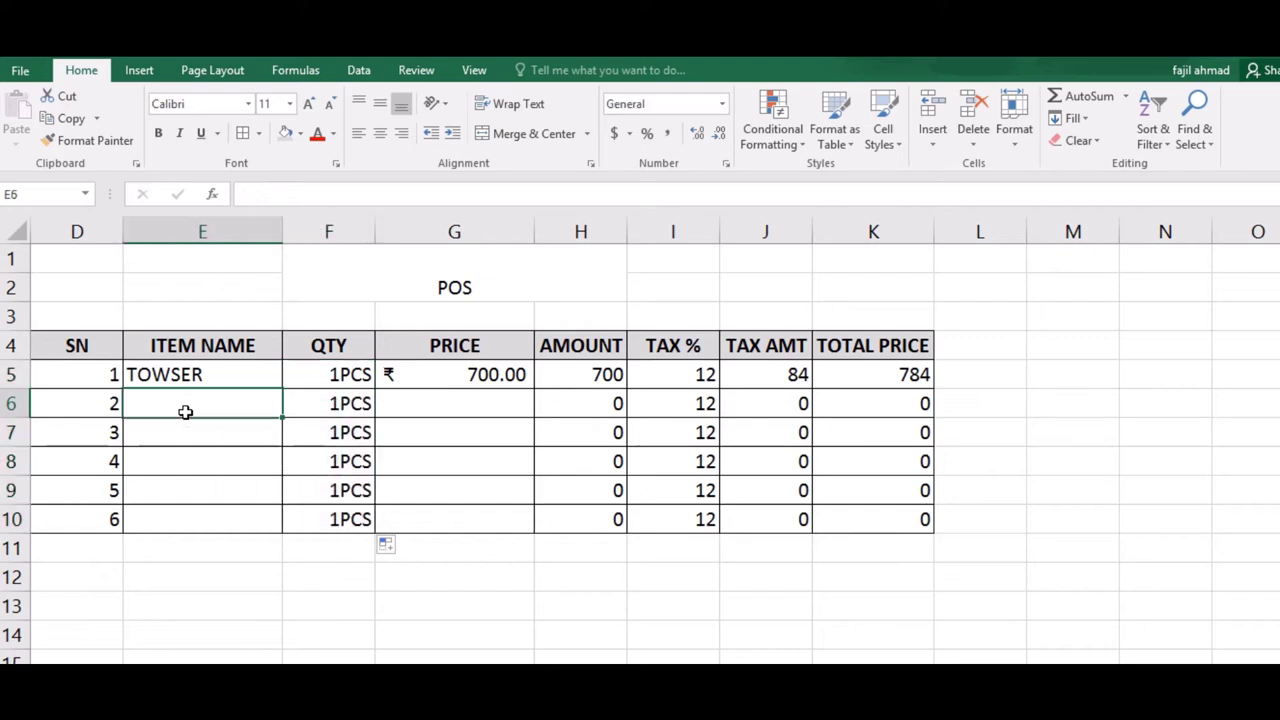
- Enter T-SHIRT with quantity 3 and price 400 in row 6
type("t")
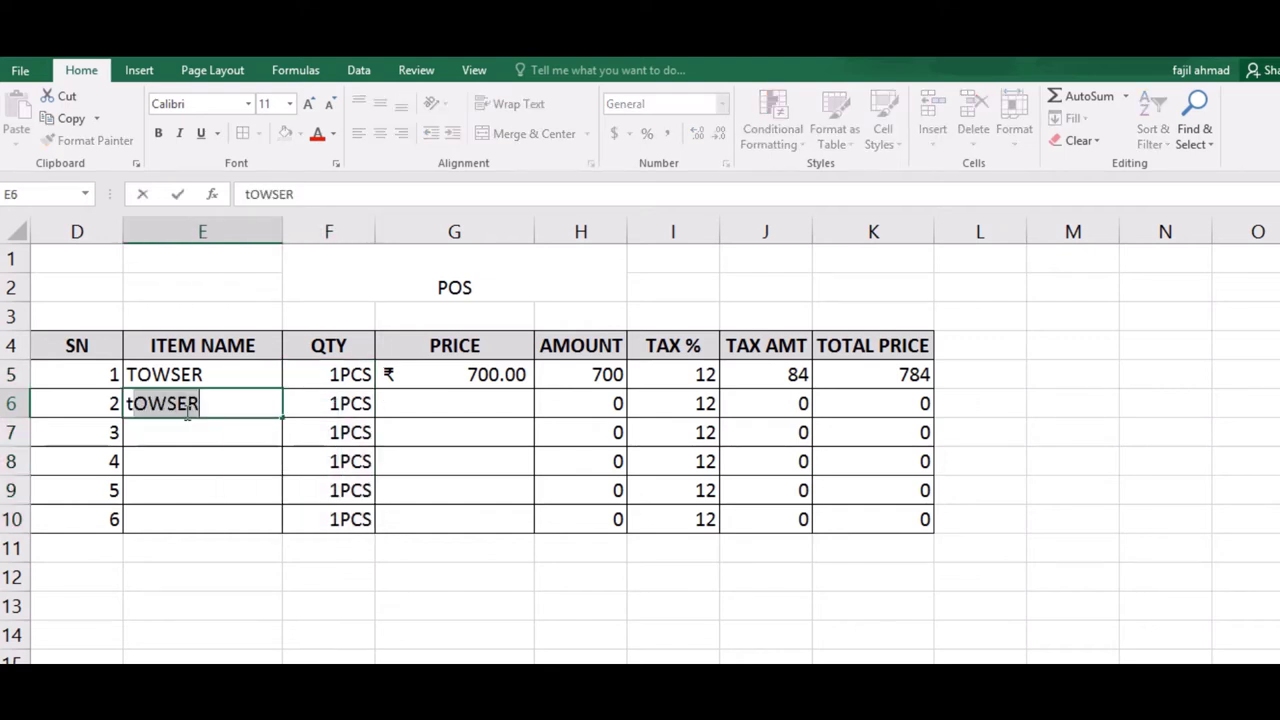
key("BackSpace")
type("T")
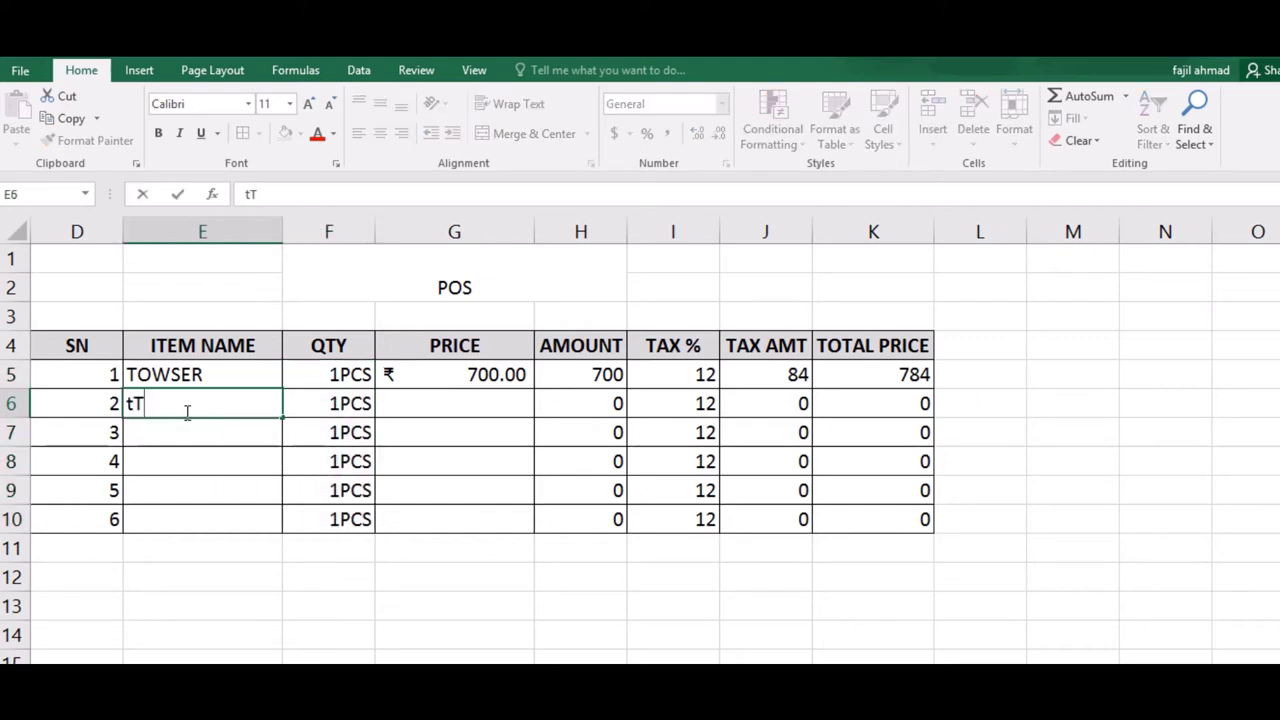
key("BackSpace")
key("BackSpace")
type("T-")
type("SHI")
key("Tab")
type("3")
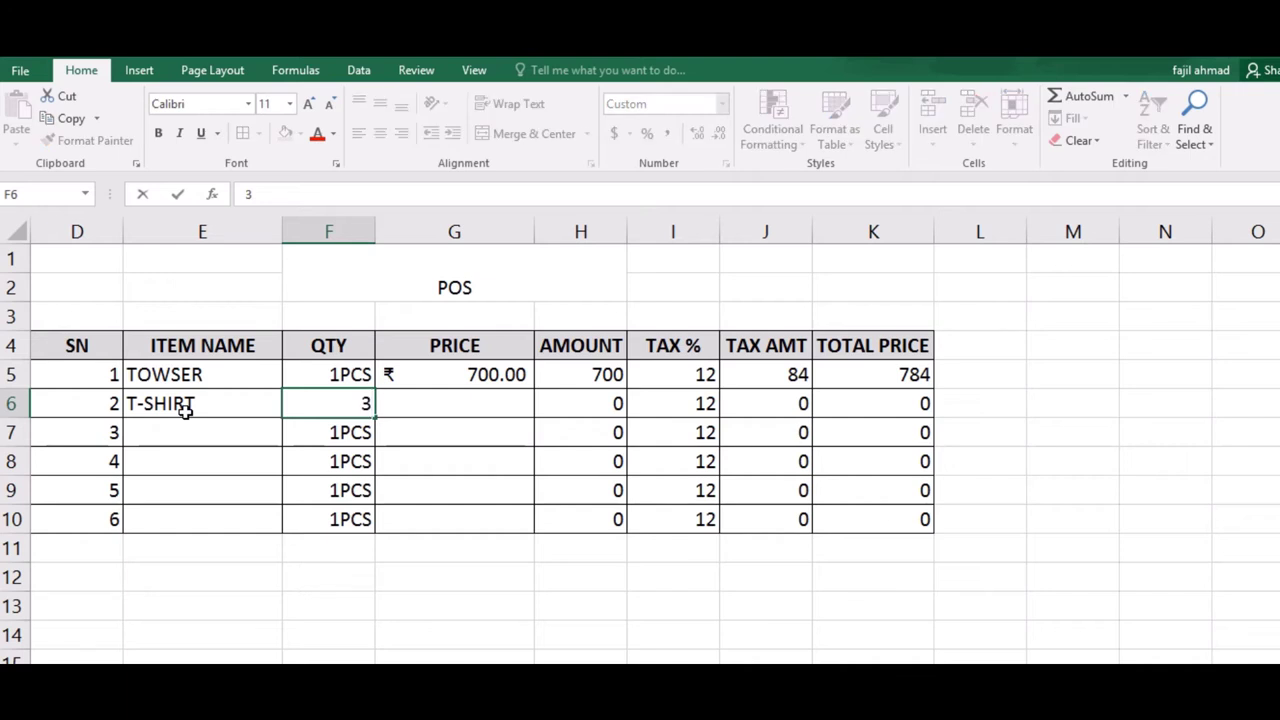
key("Tab")
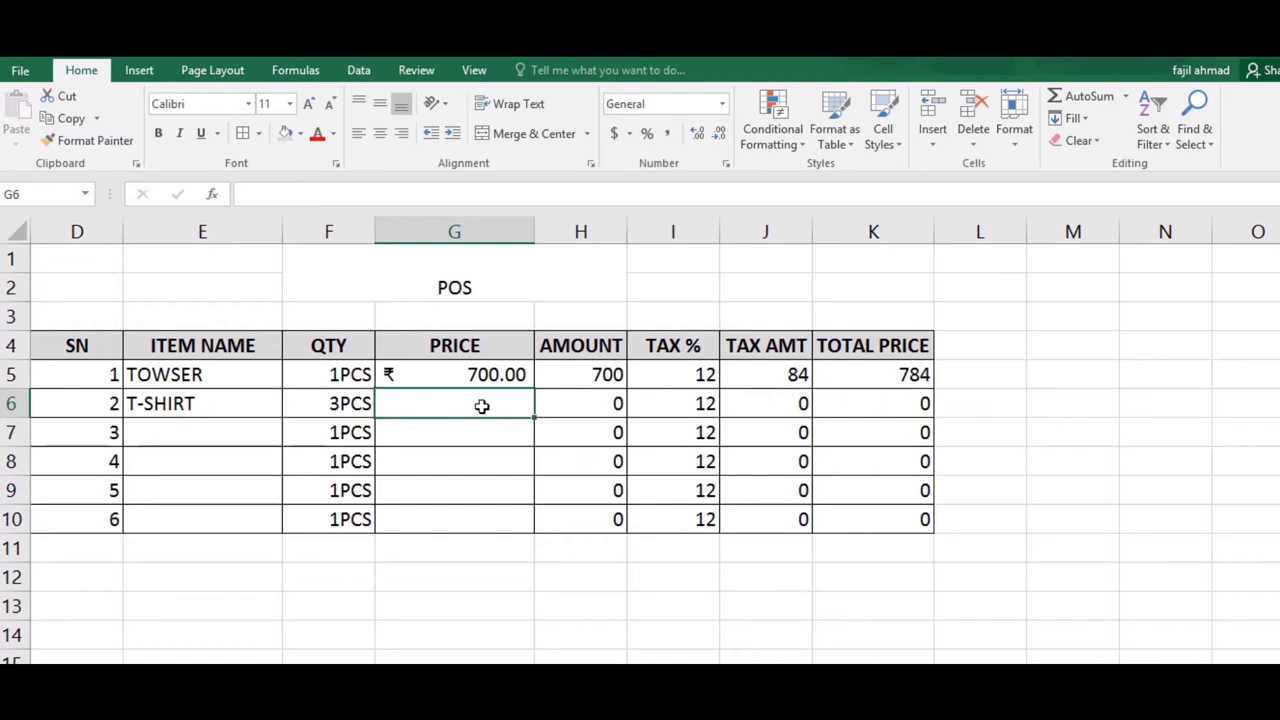
type("4")
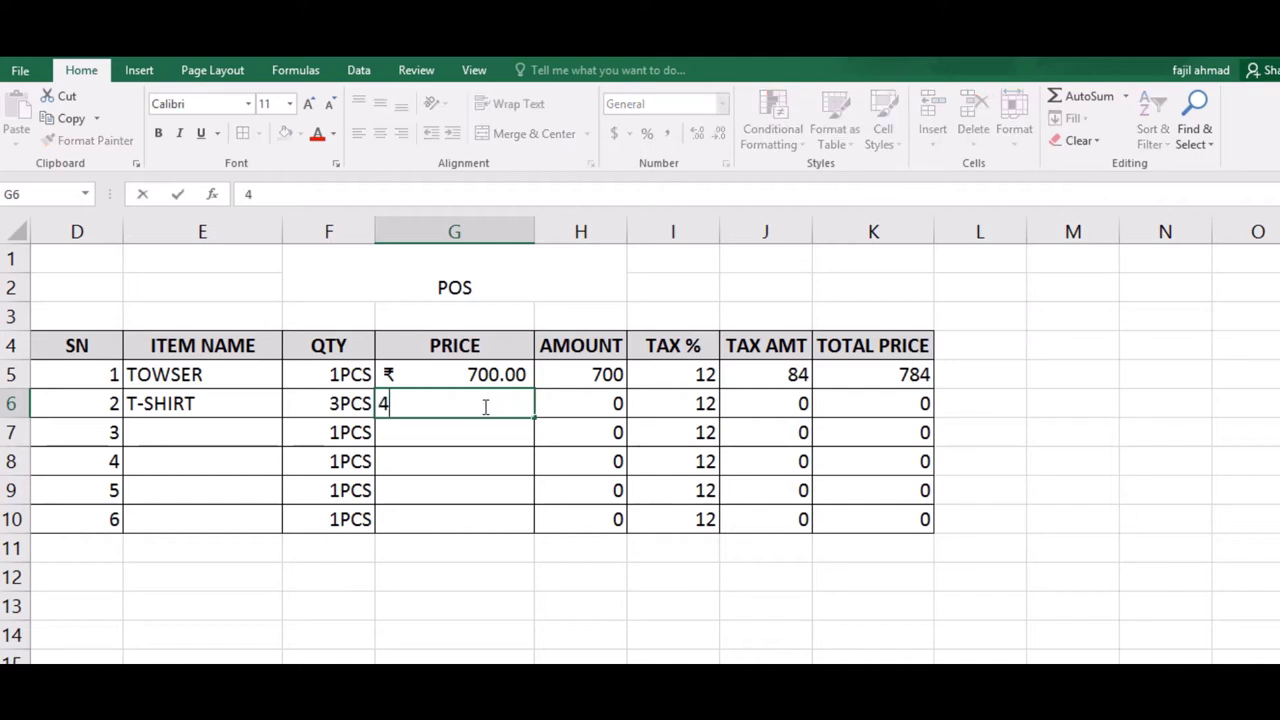
type("00")
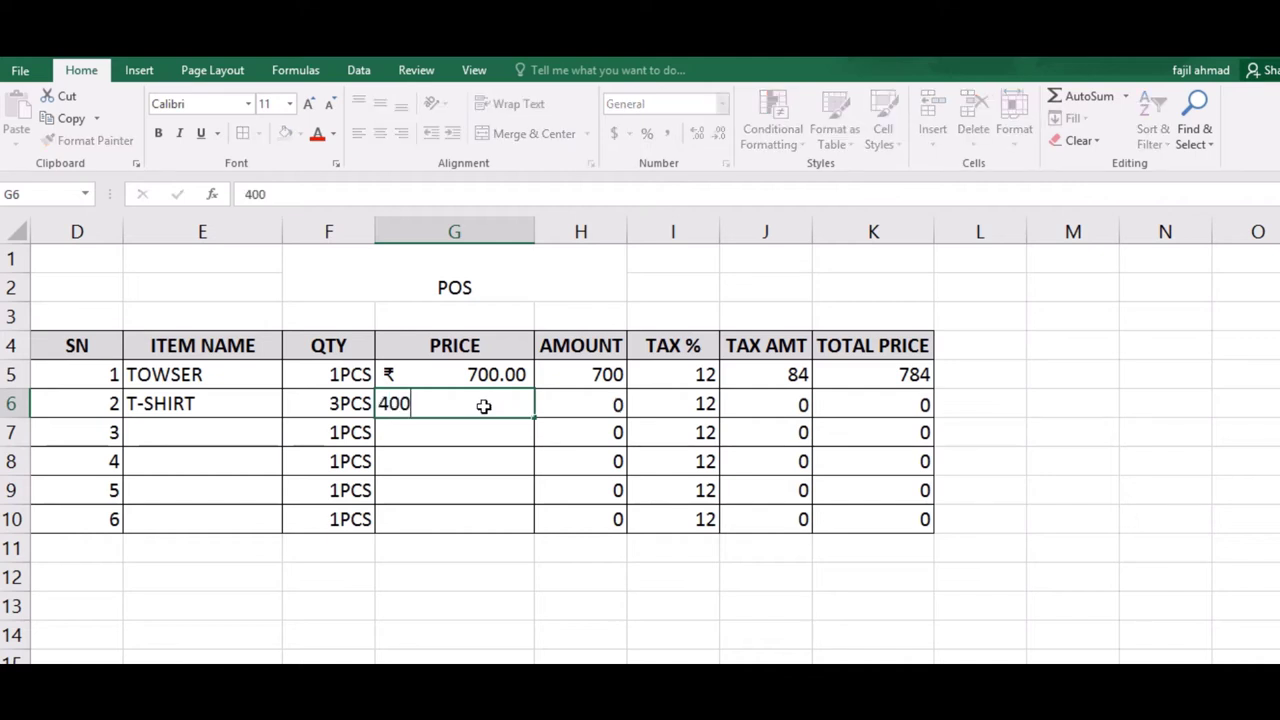
key("Return")
- Check row 6's tax amount, price and quantity cells
left_click(793, 403)
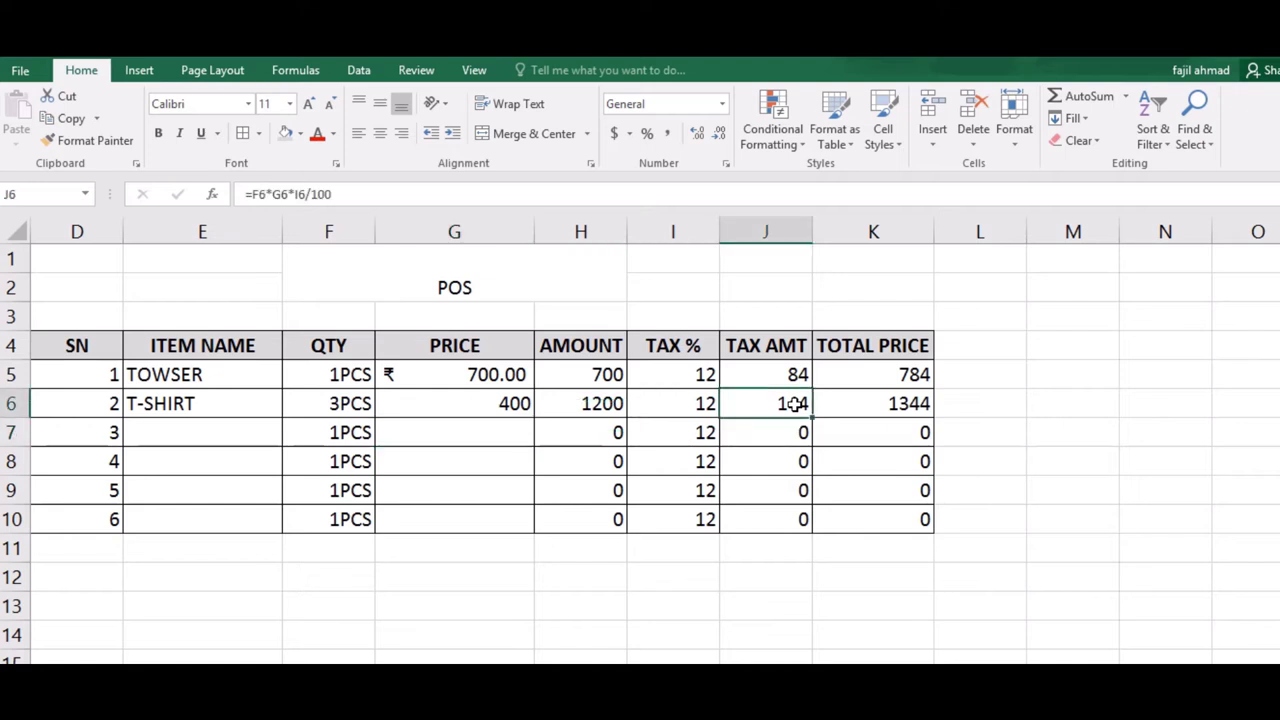
left_click(437, 400)
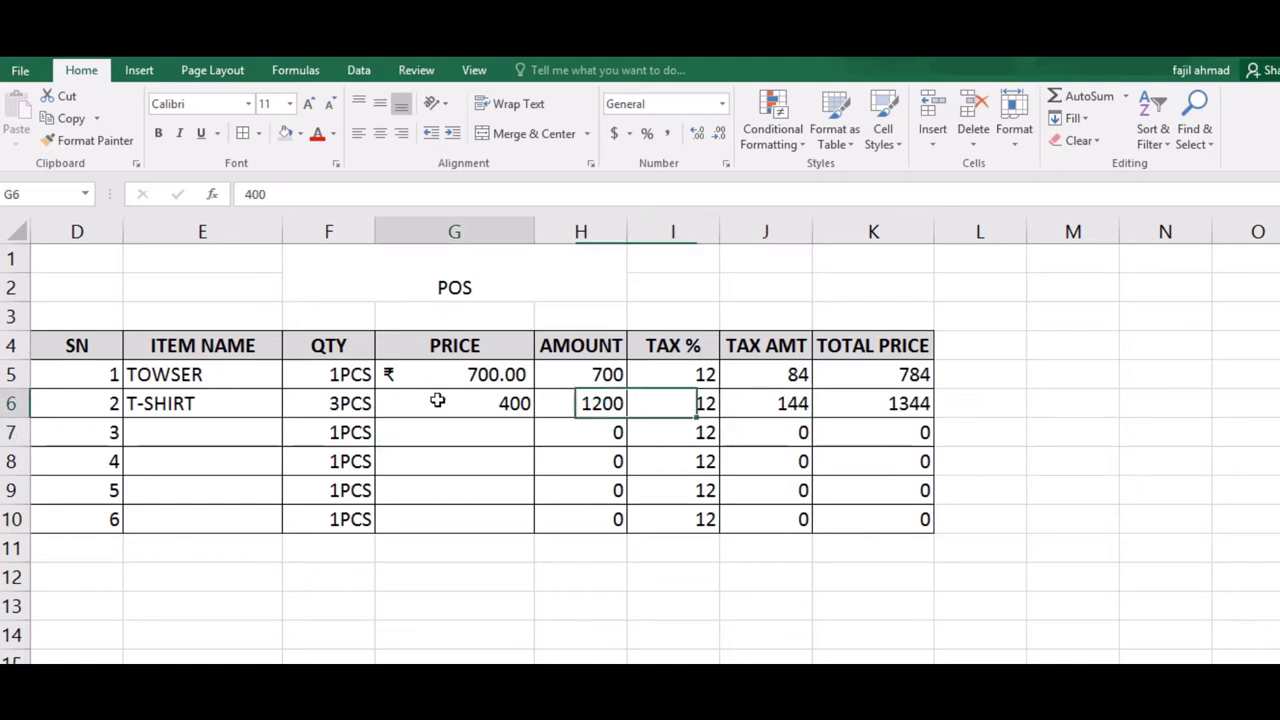
left_click(332, 401)
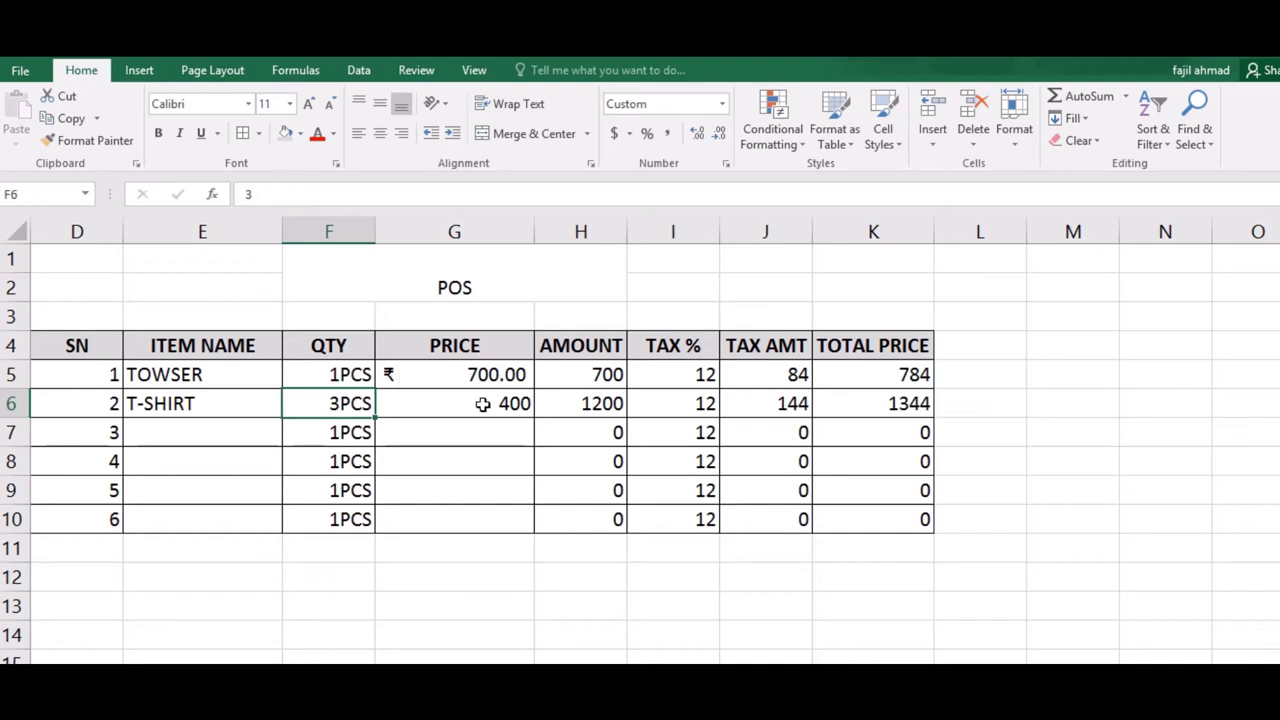
- Copy G5's rupee price format onto G6:G10 with Format Painter
left_click(452, 374)
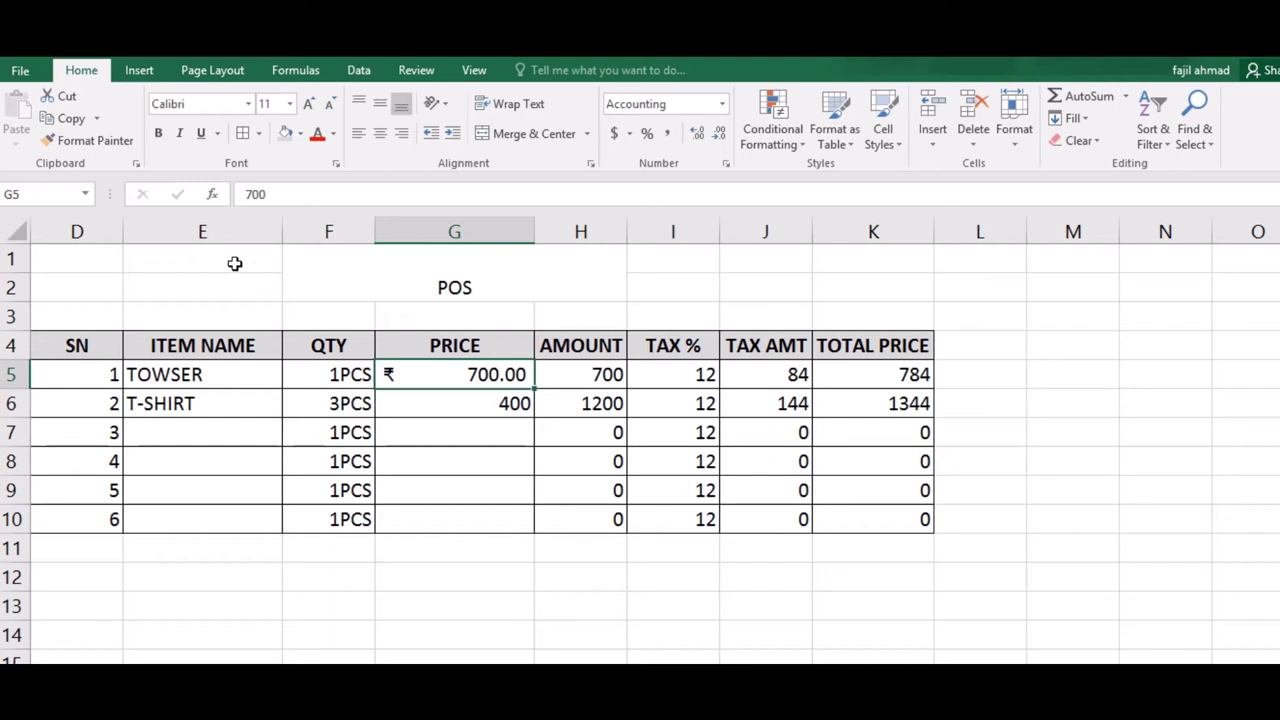
left_click(98, 140)
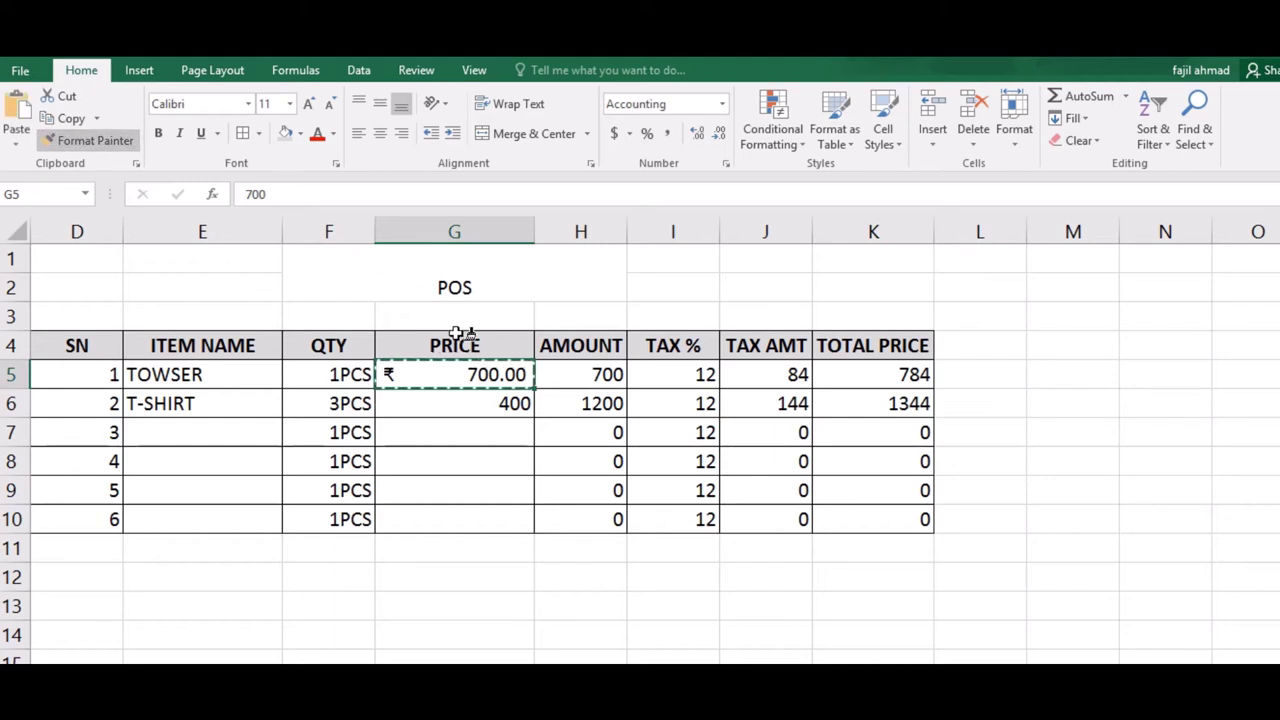
left_click_drag(467, 400, 491, 508)
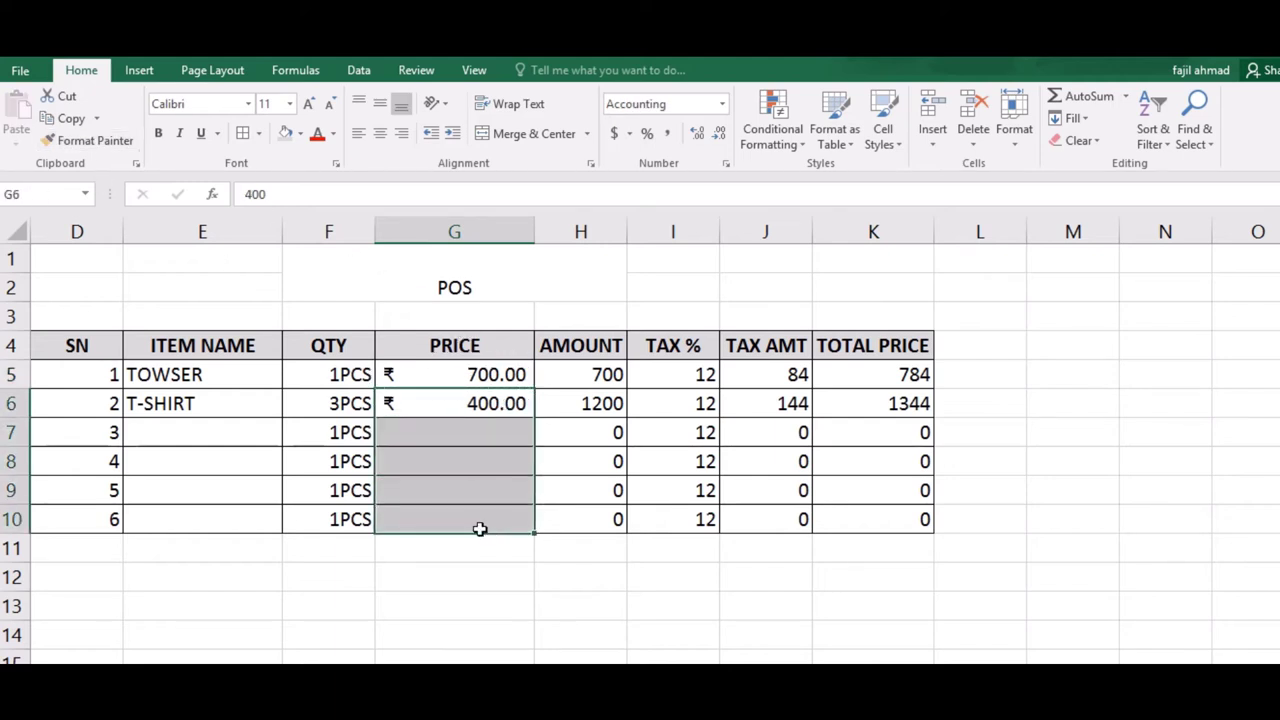
left_click(480, 444)
- Apply the rupee format to the AMOUNT cells H5:H10 and widen column H
left_click_drag(605, 374, 616, 519)
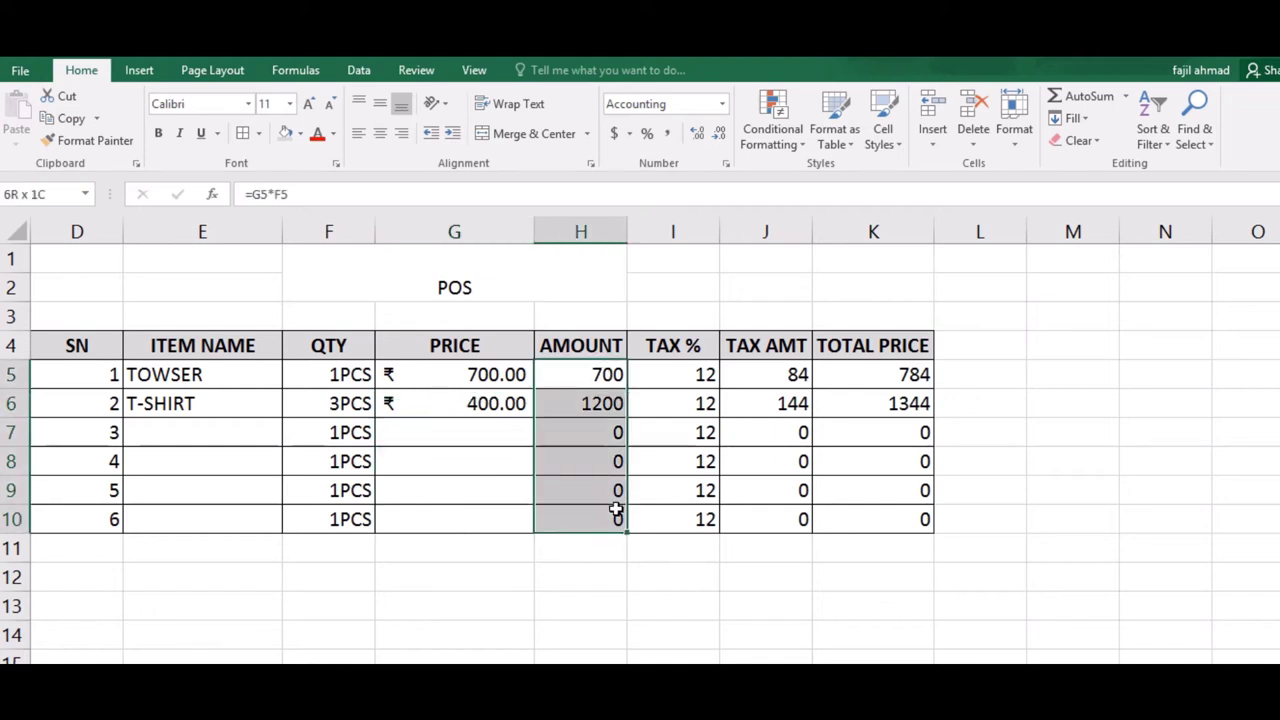
left_click(489, 395)
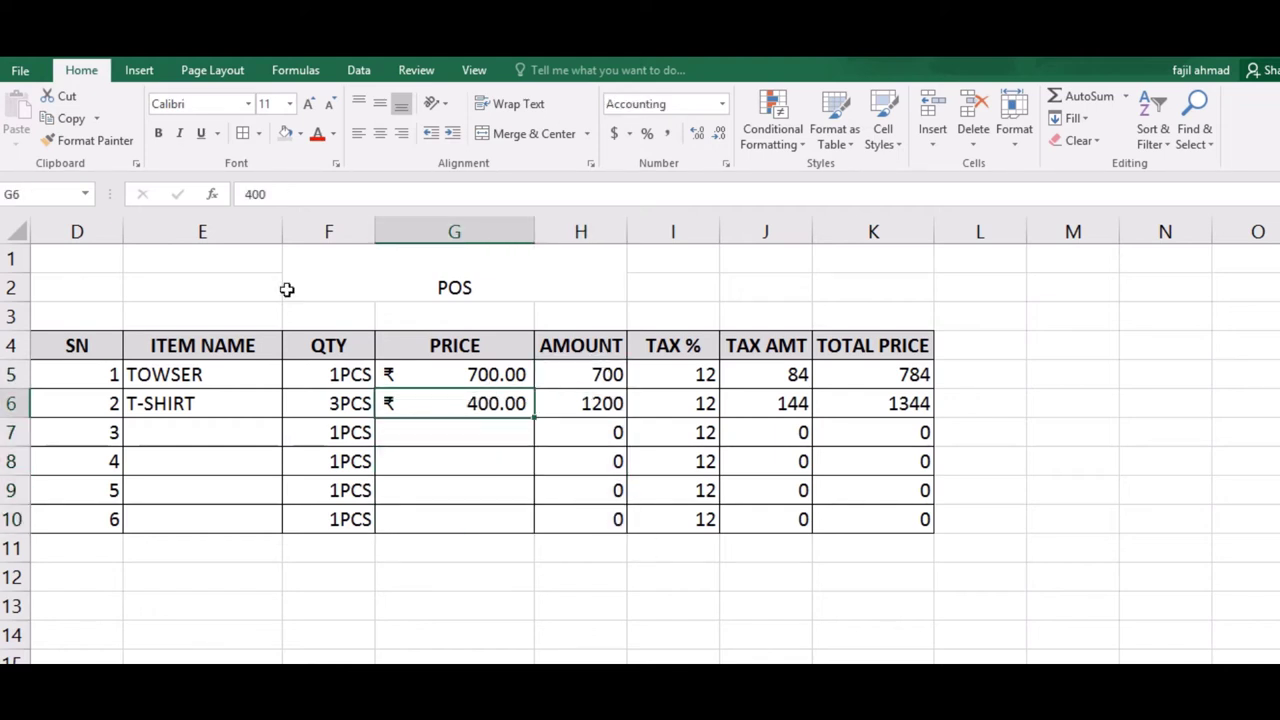
left_click(92, 140)
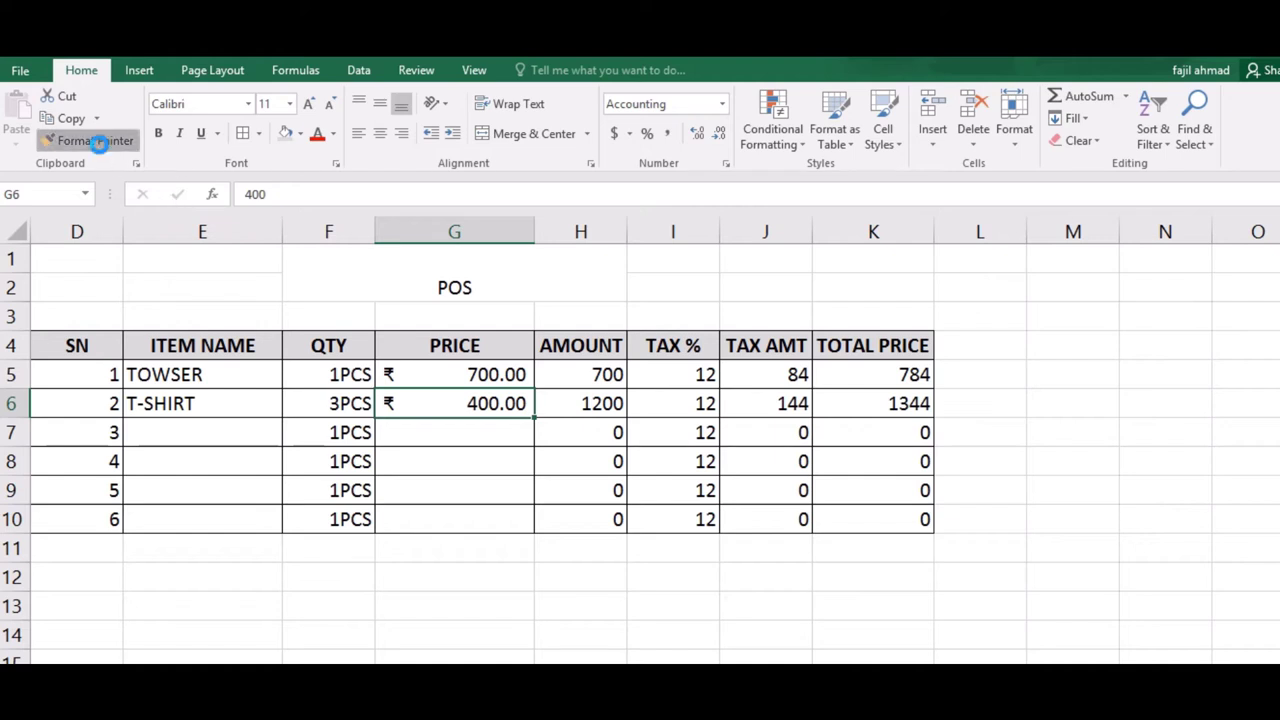
left_click(583, 381)
left_click_drag(583, 381, 611, 522)
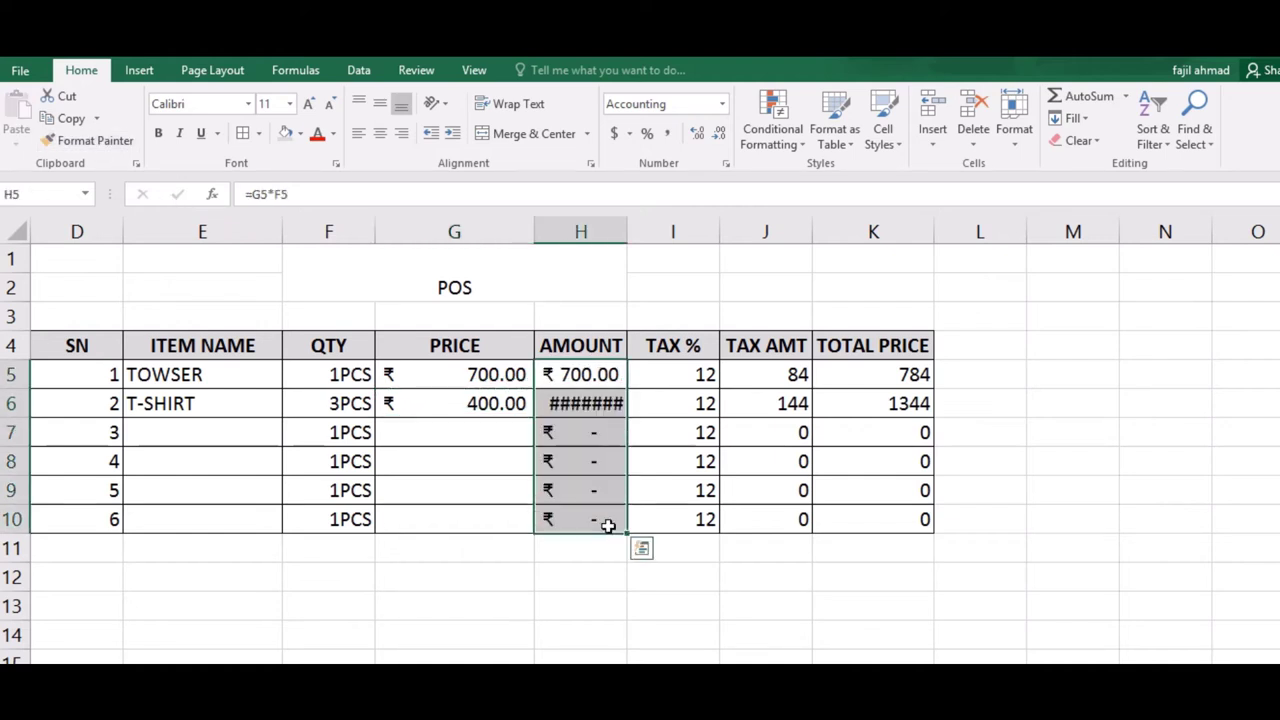
double_click(627, 231)
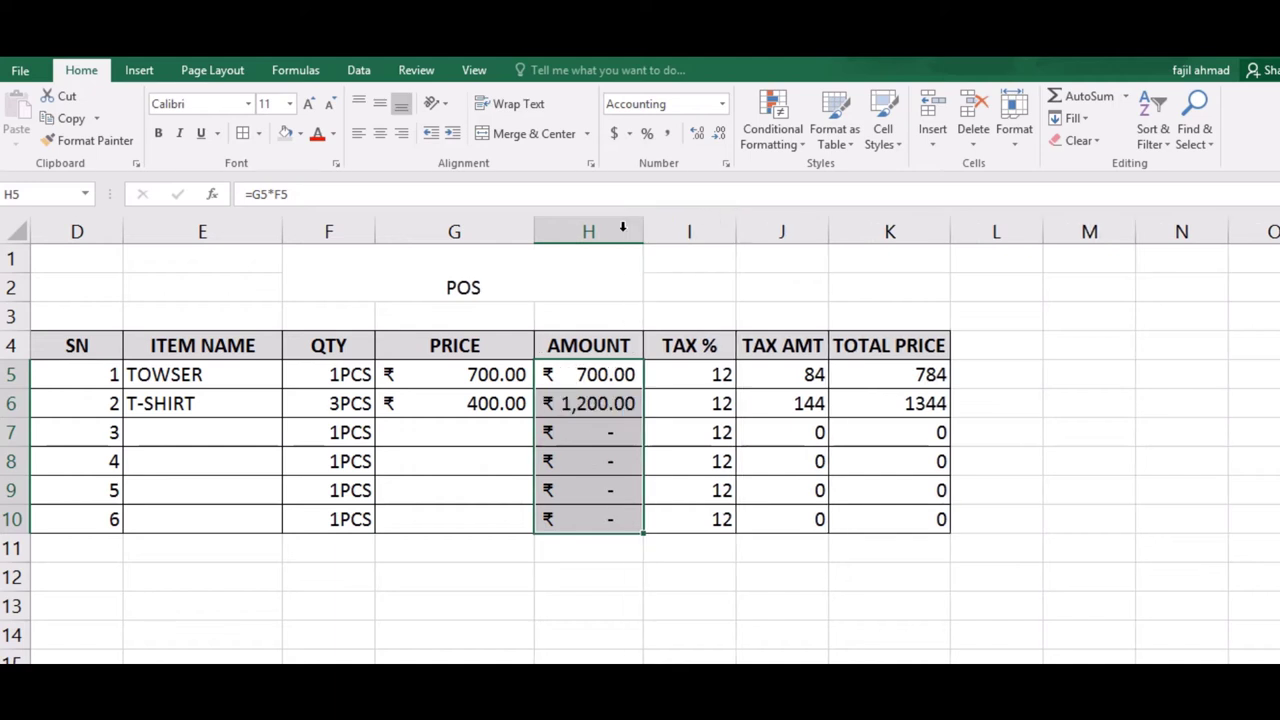
- Paint the amount cells' rupee format onto the TAX AMT and TOTAL PRICE columns
left_click(799, 455)
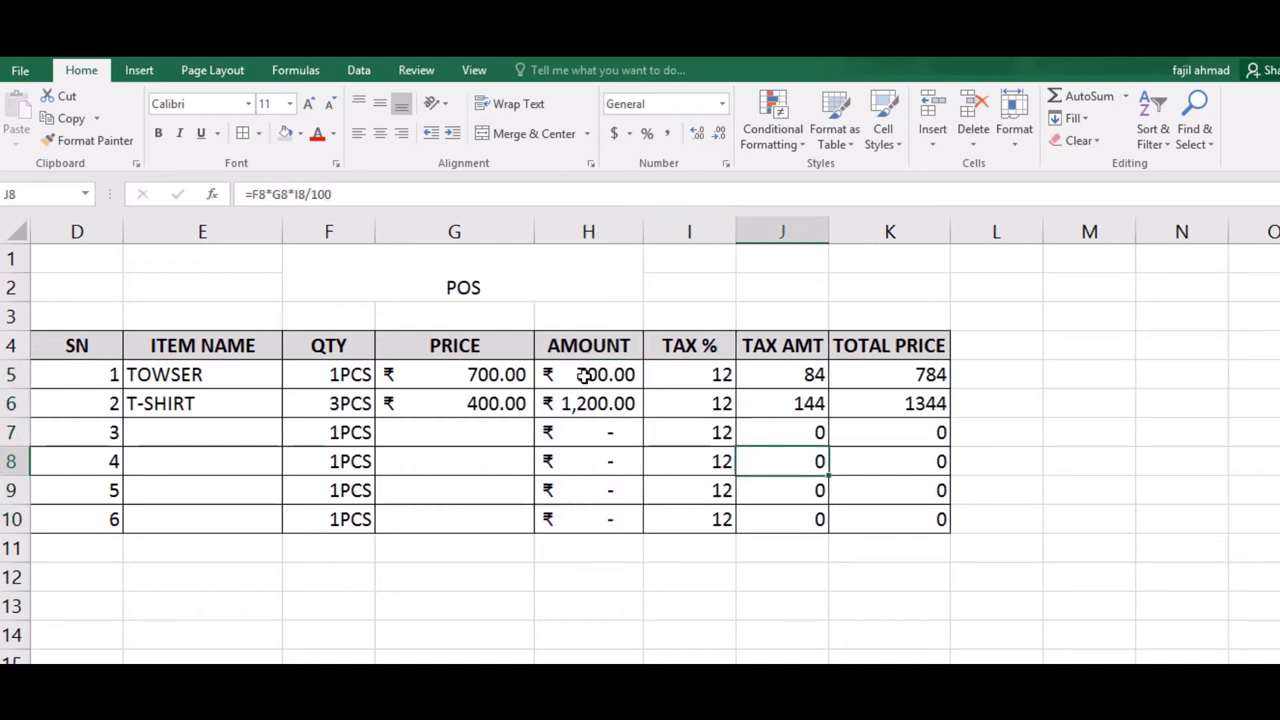
left_click_drag(583, 374, 595, 403)
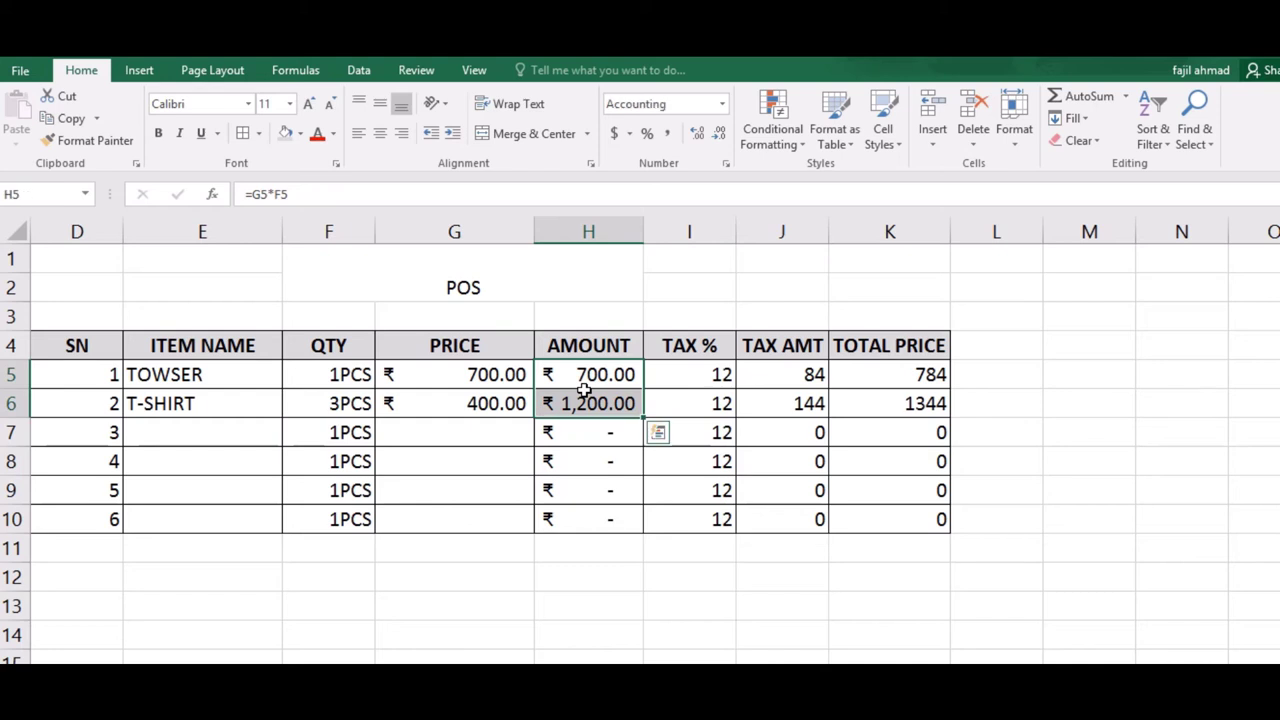
left_click(108, 143)
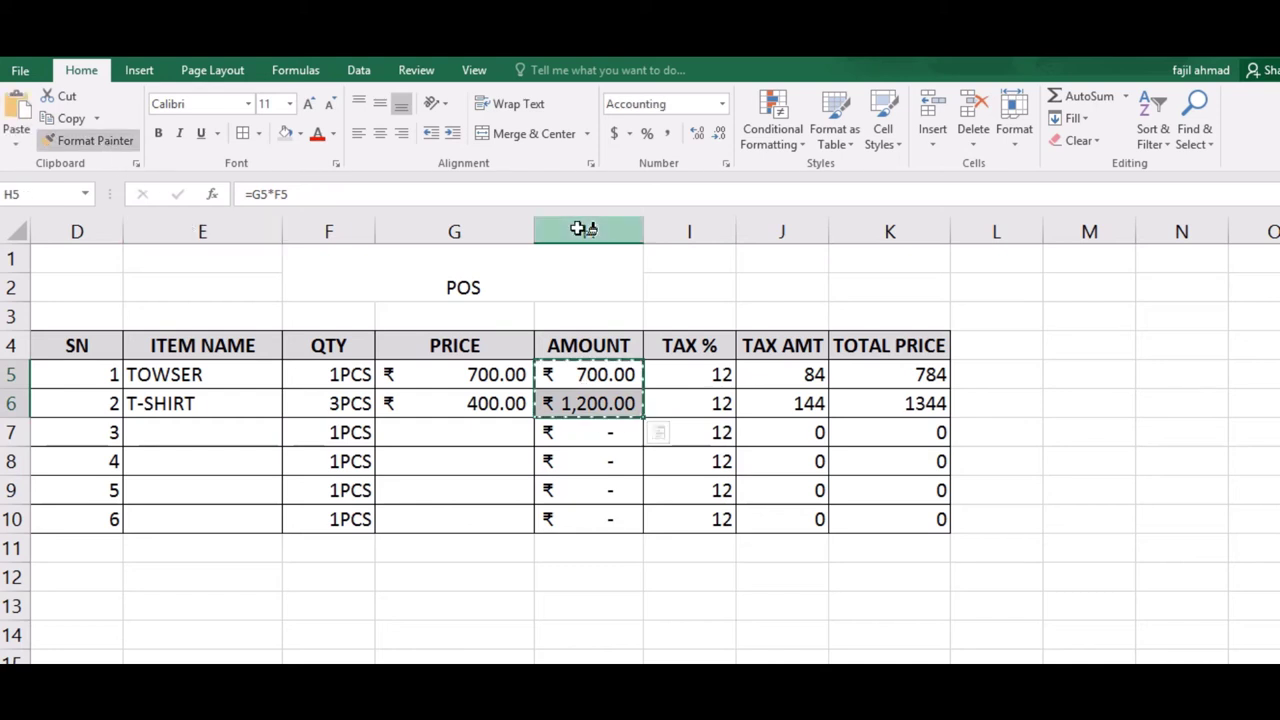
left_click(790, 374)
left_click_drag(908, 435, 940, 514)
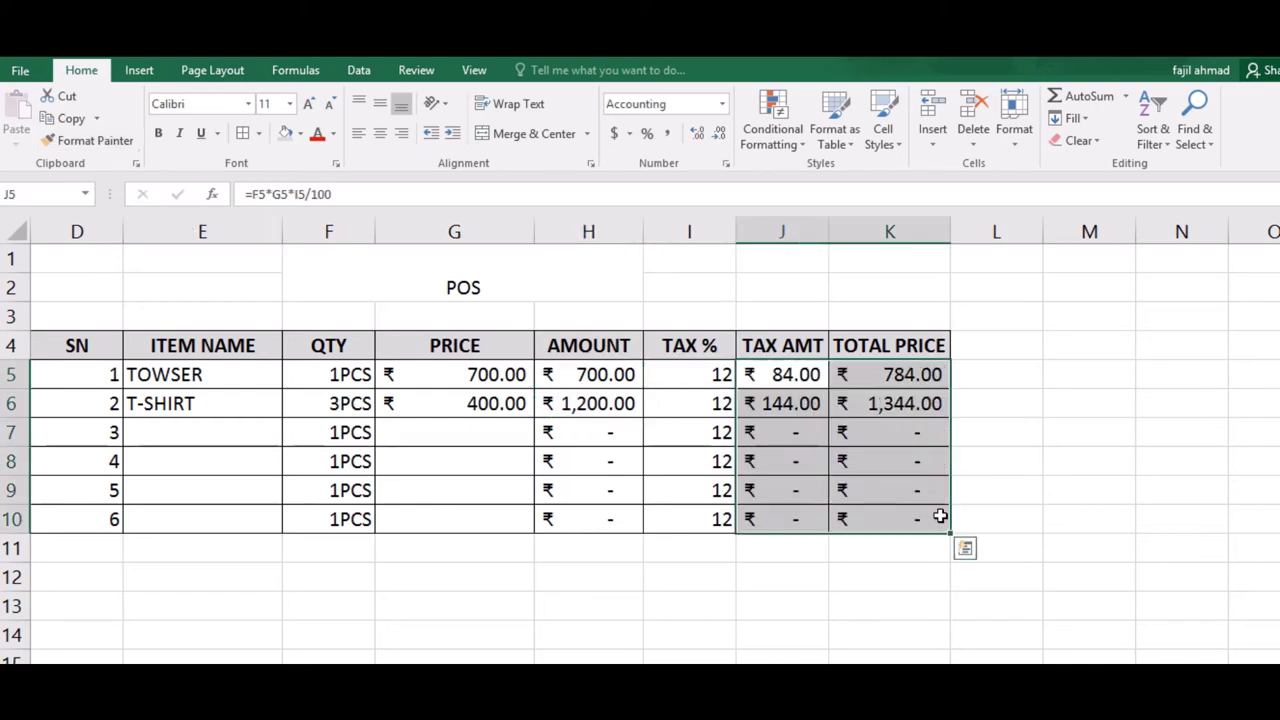
left_click(433, 485)
left_click(171, 428)
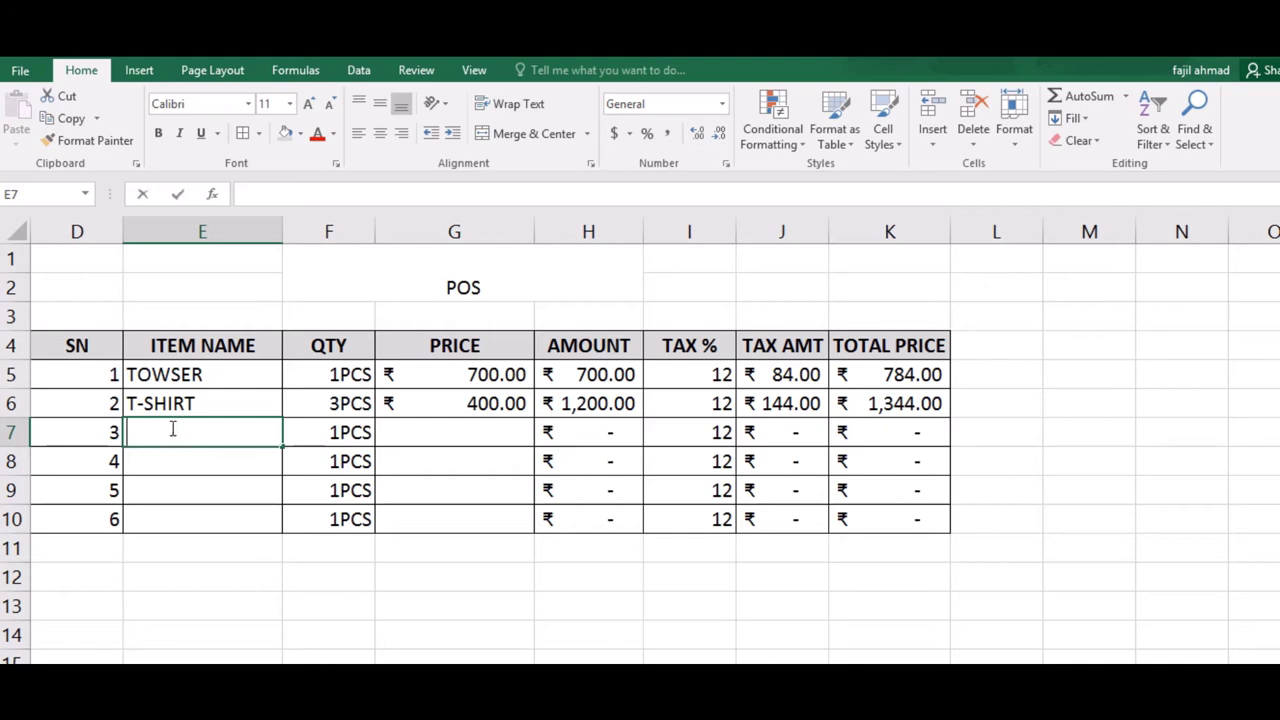
- Enter FROK with quantity 10 in row 7
type("fro")
key("BackSpace")
key("BackSpace")
key("BackSpace")
type("F")
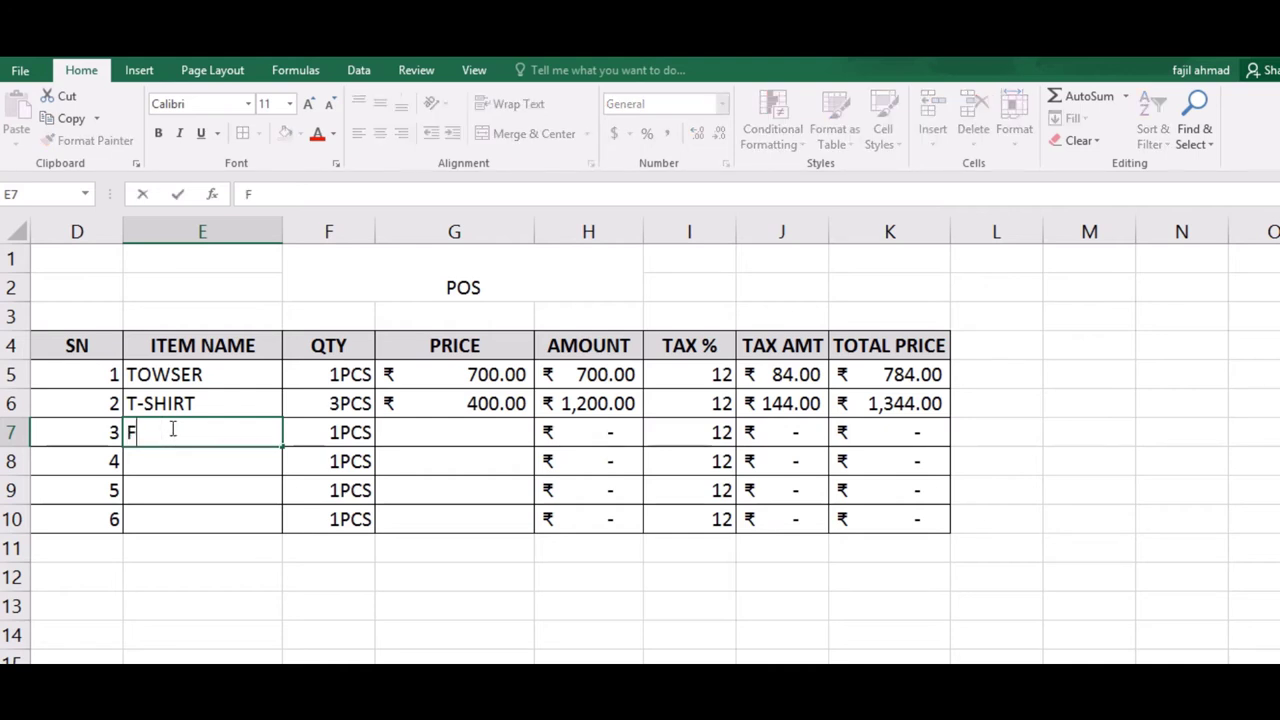
type("ROM")
key("BackSpace")
type("K")
key("Tab")
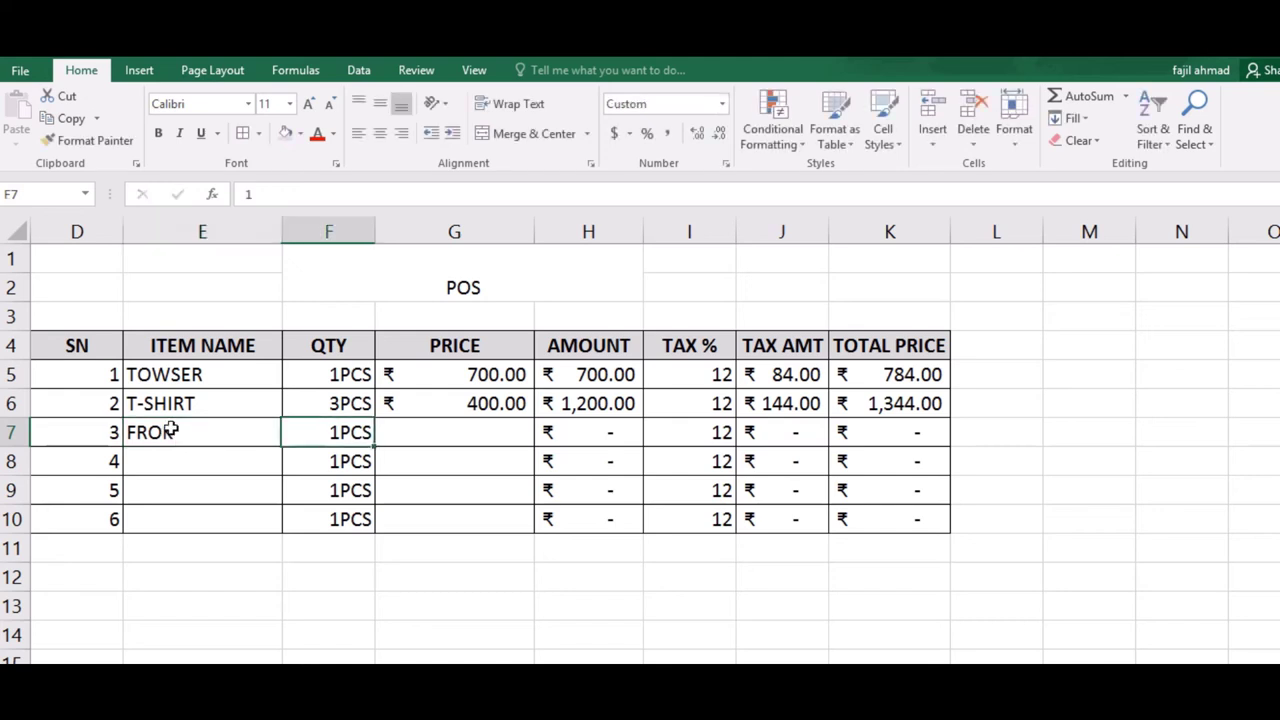
type("10")
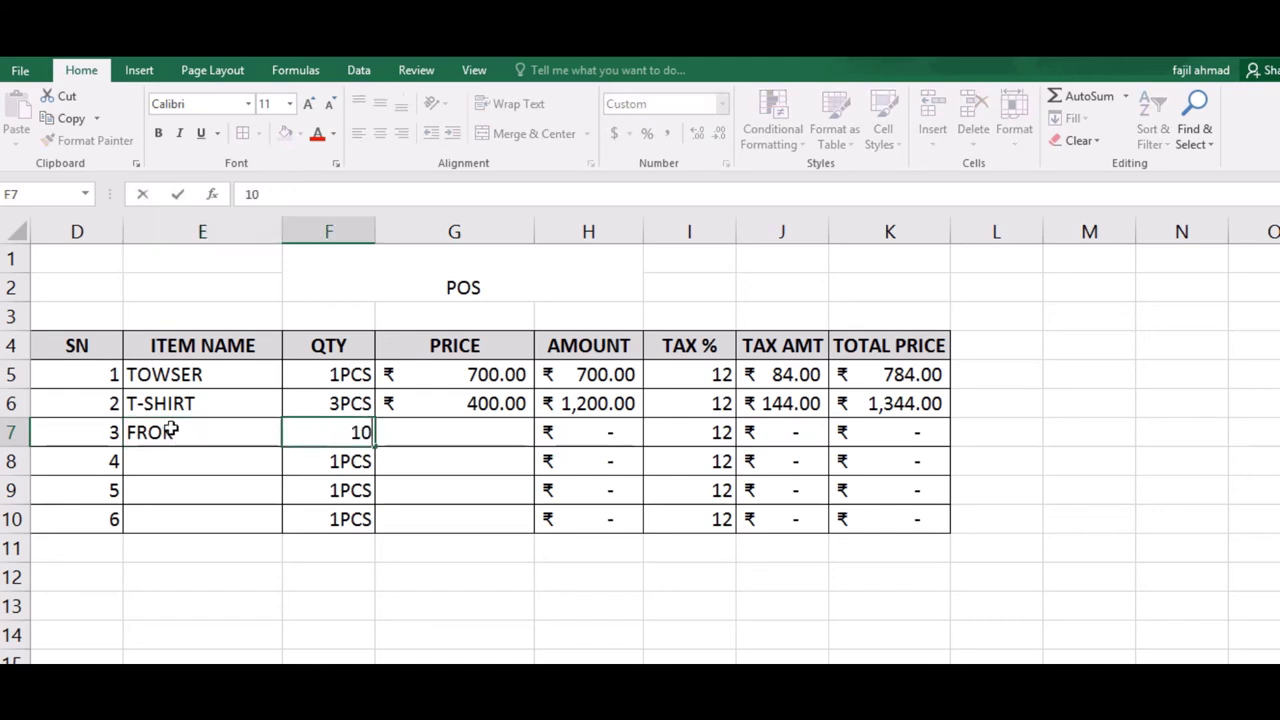
key("ctrl+Return")
key("Tab")
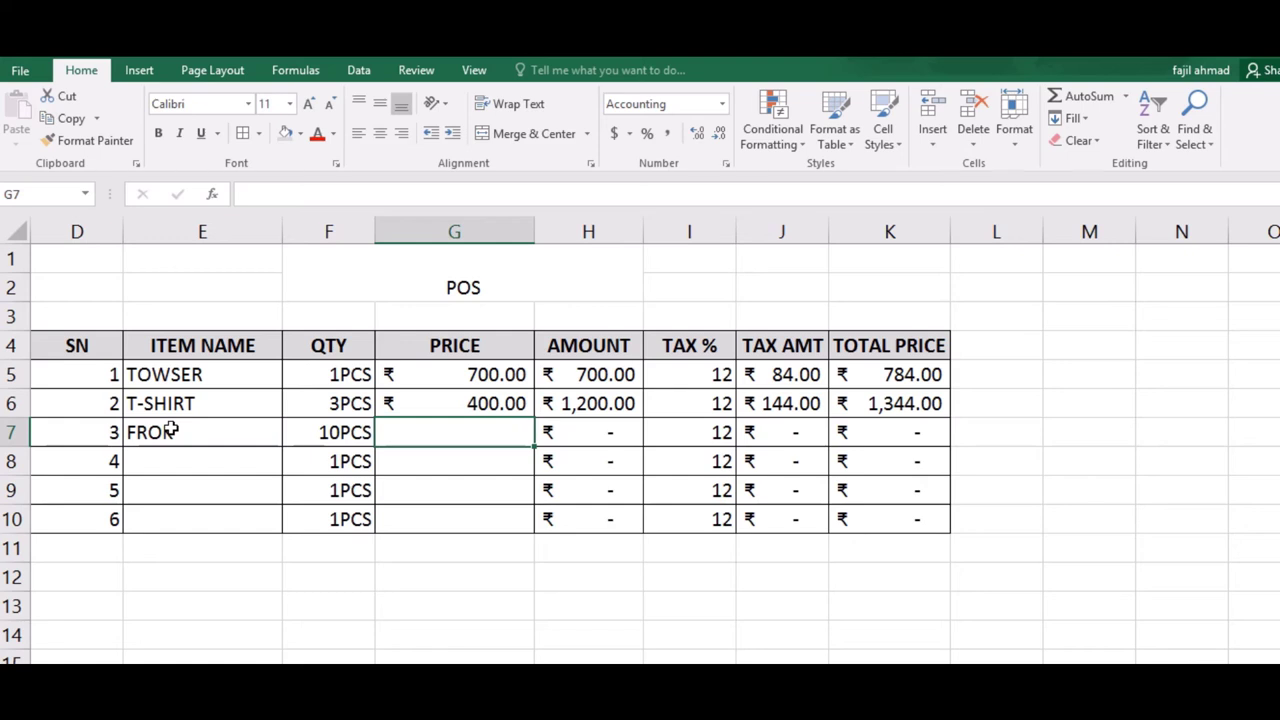
- Set row 7's price to 560 and its tax rate to 5%
type("560")
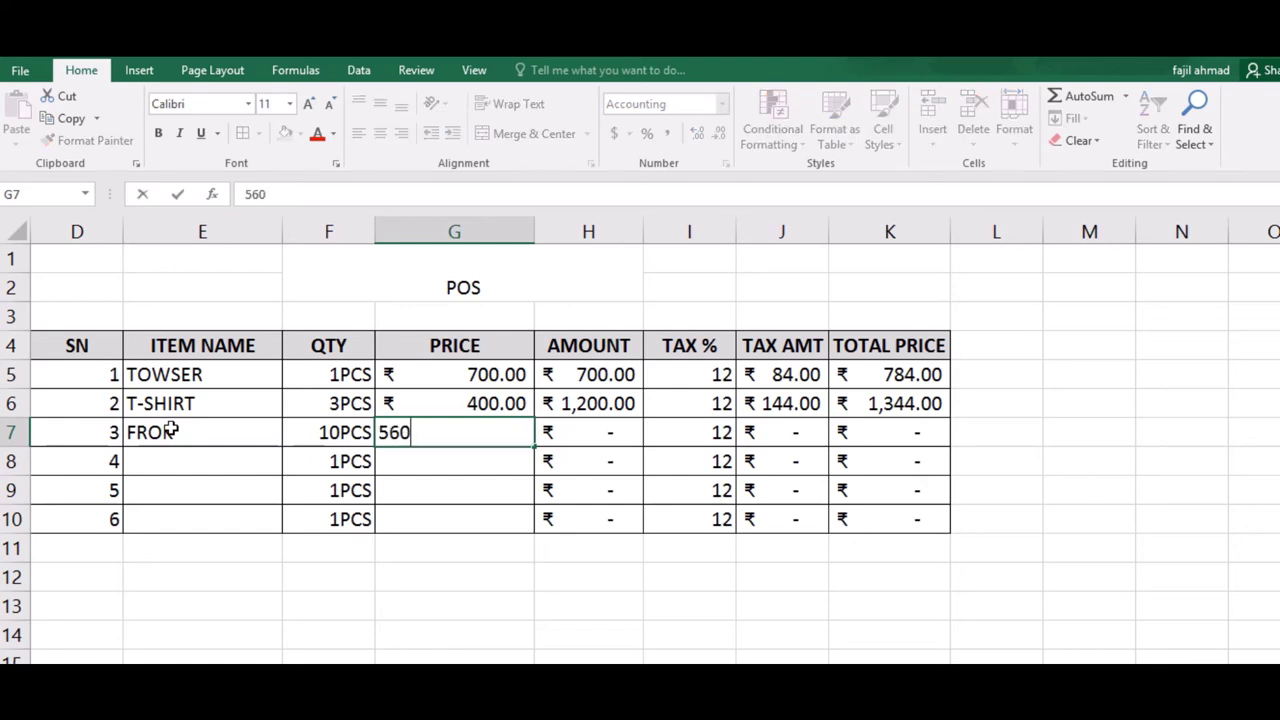
key("Tab")
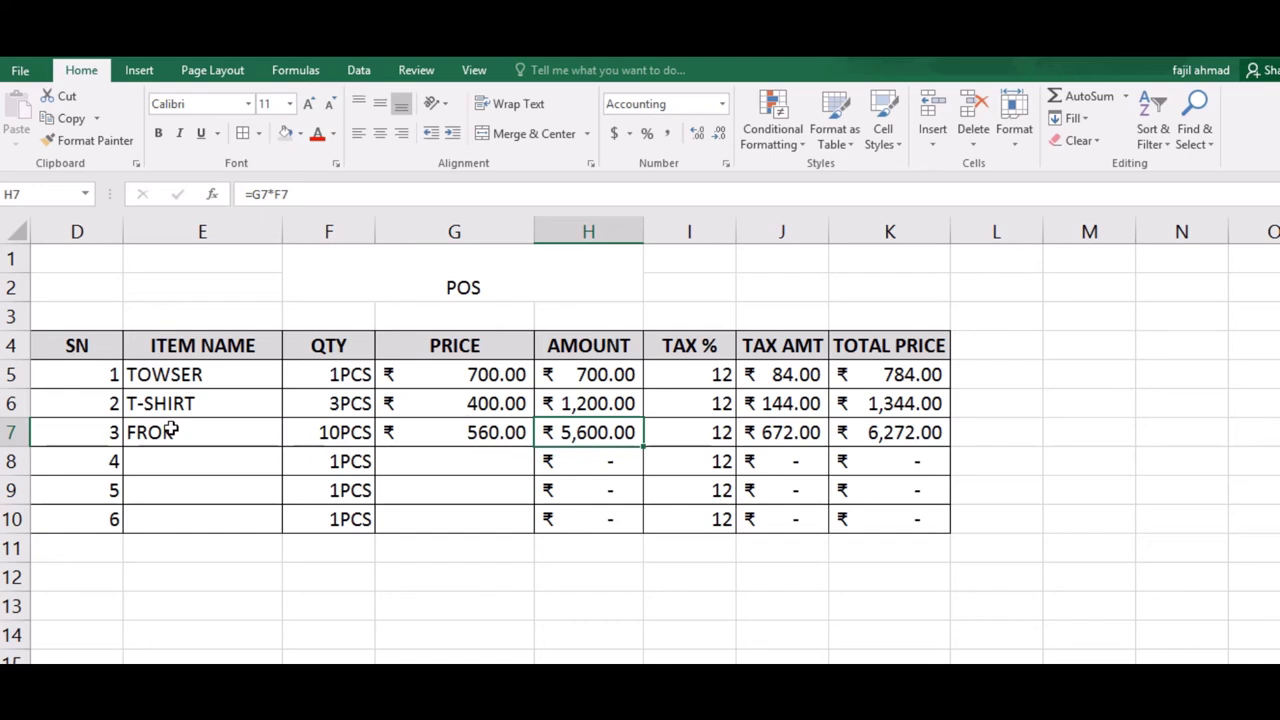
key("Tab")
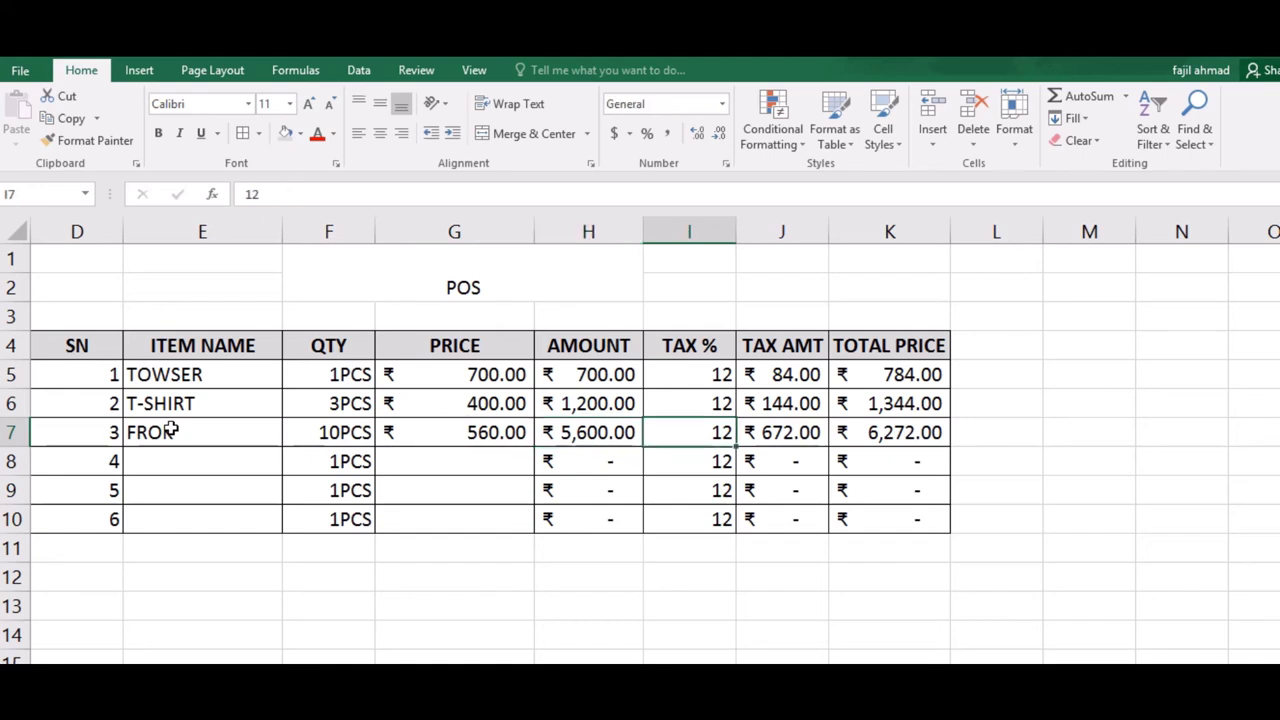
type("5")
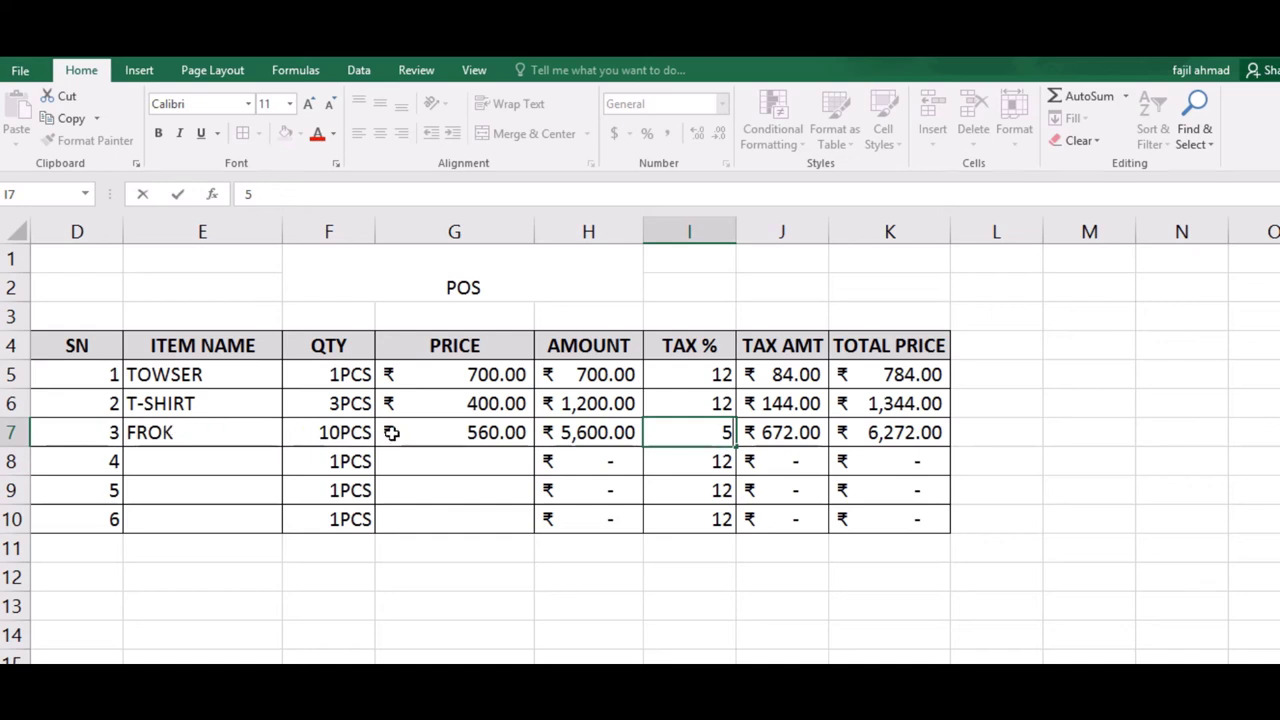
left_click(471, 433)
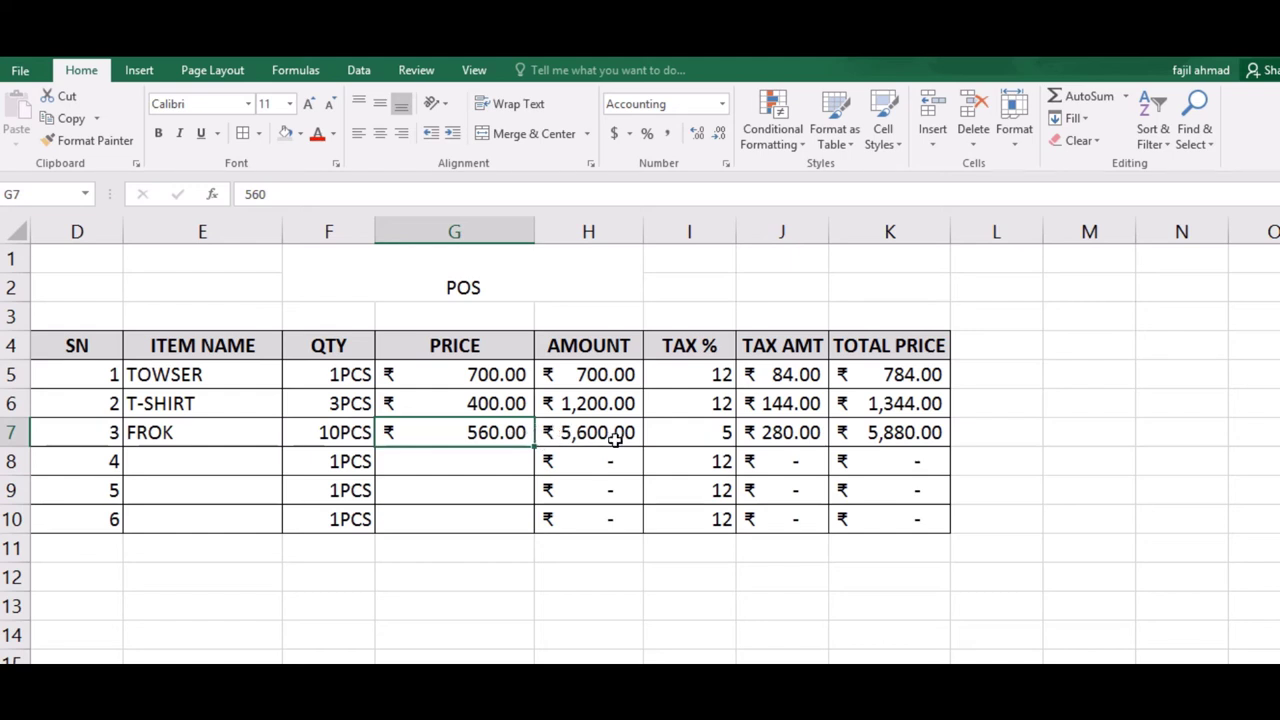
- Review row 7's price, amount, tax rate and tax amount cells, then the title and PRICE heading
left_click(615, 441)
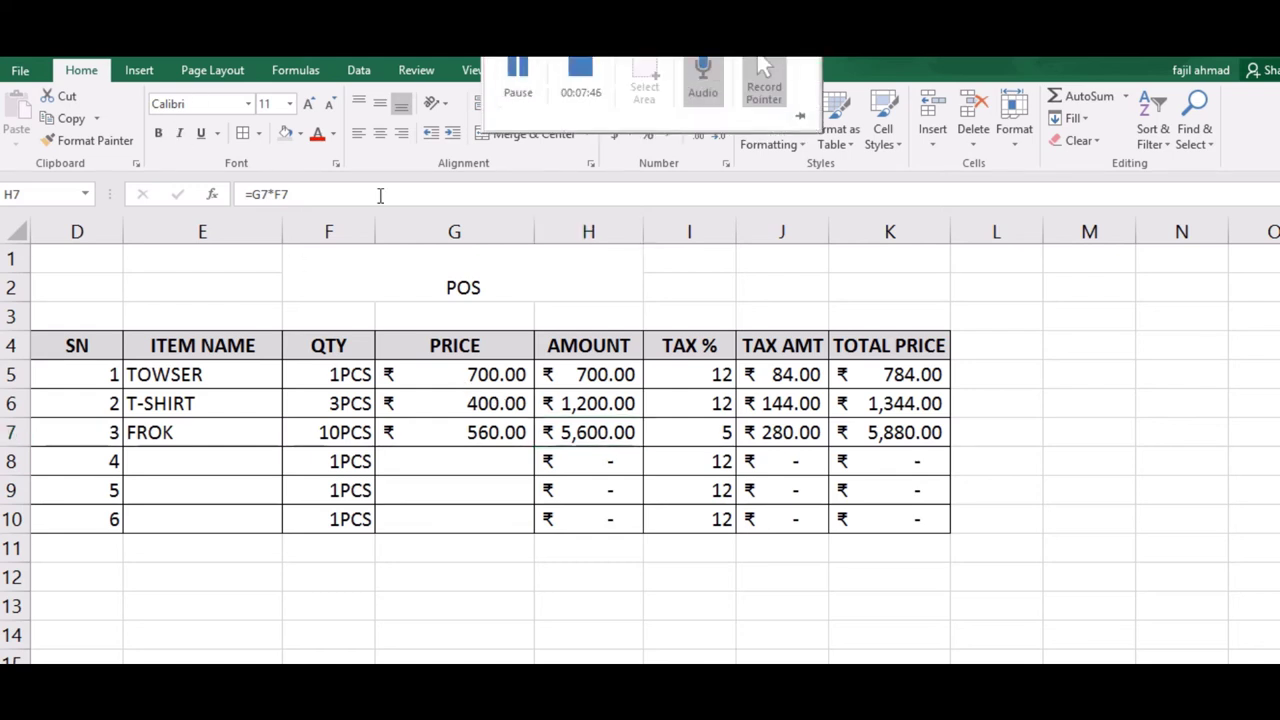
left_click(466, 425)
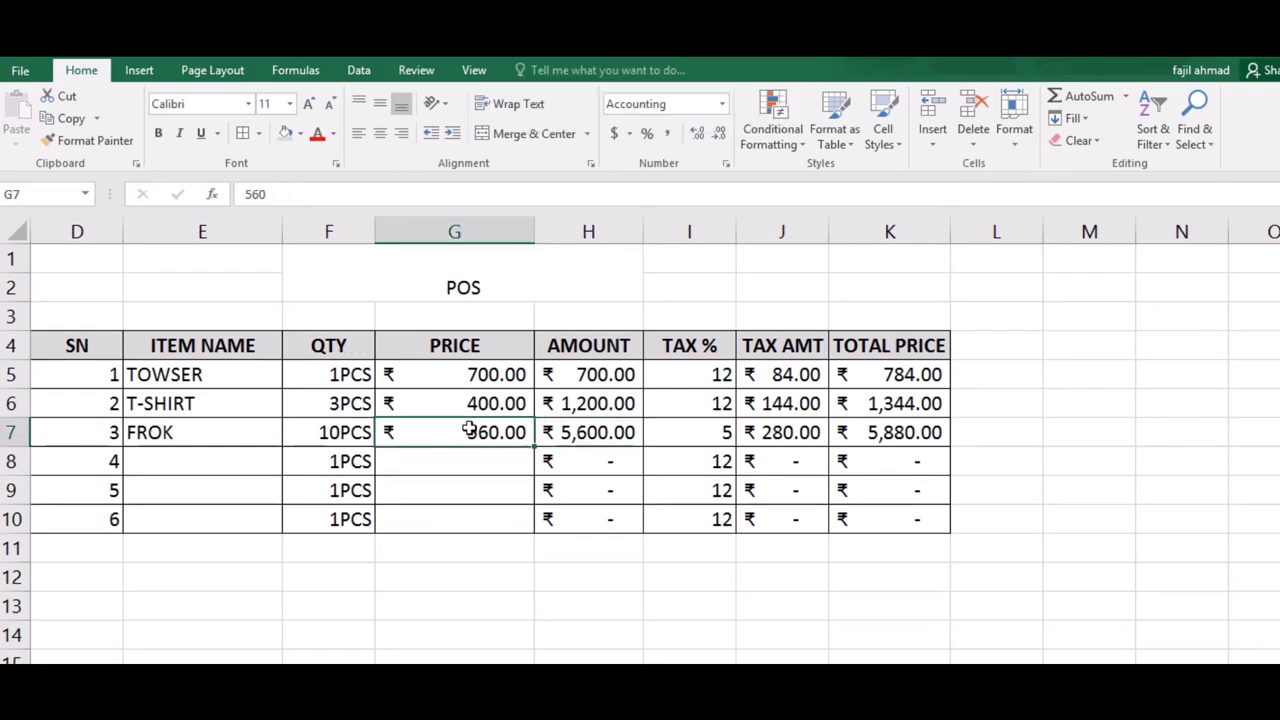
left_click(625, 432)
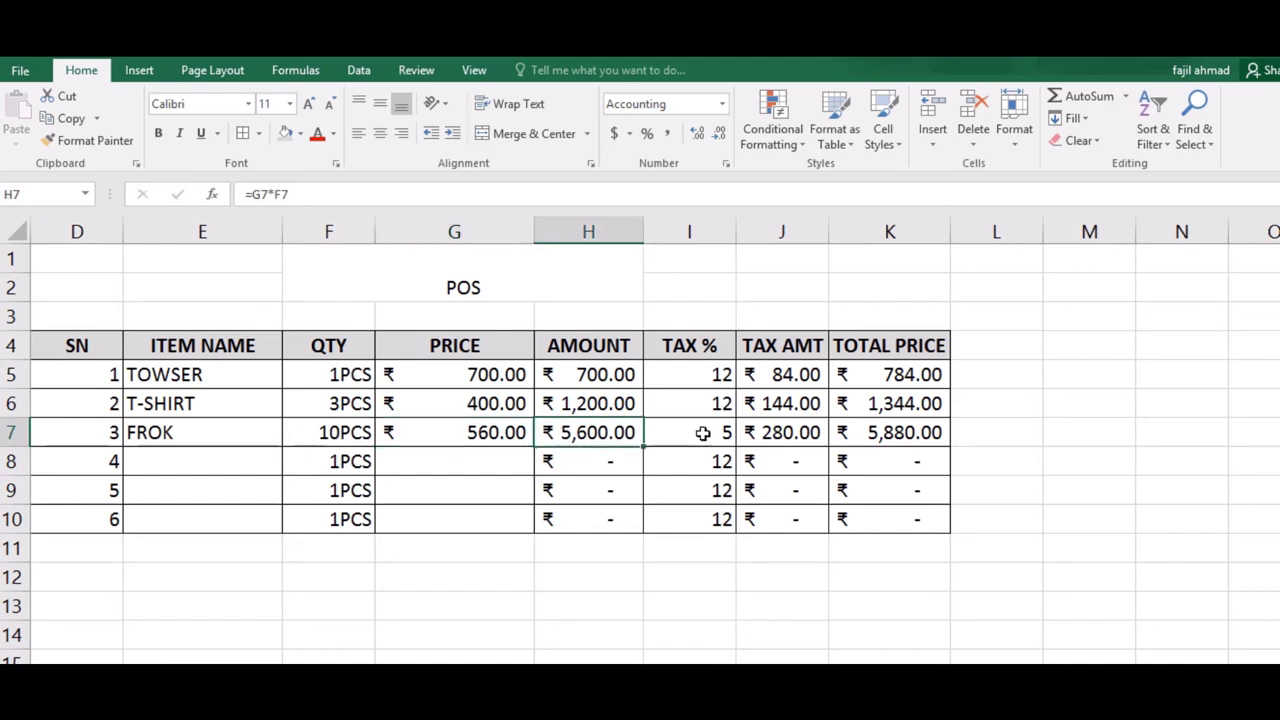
left_click(692, 431)
left_click(787, 440)
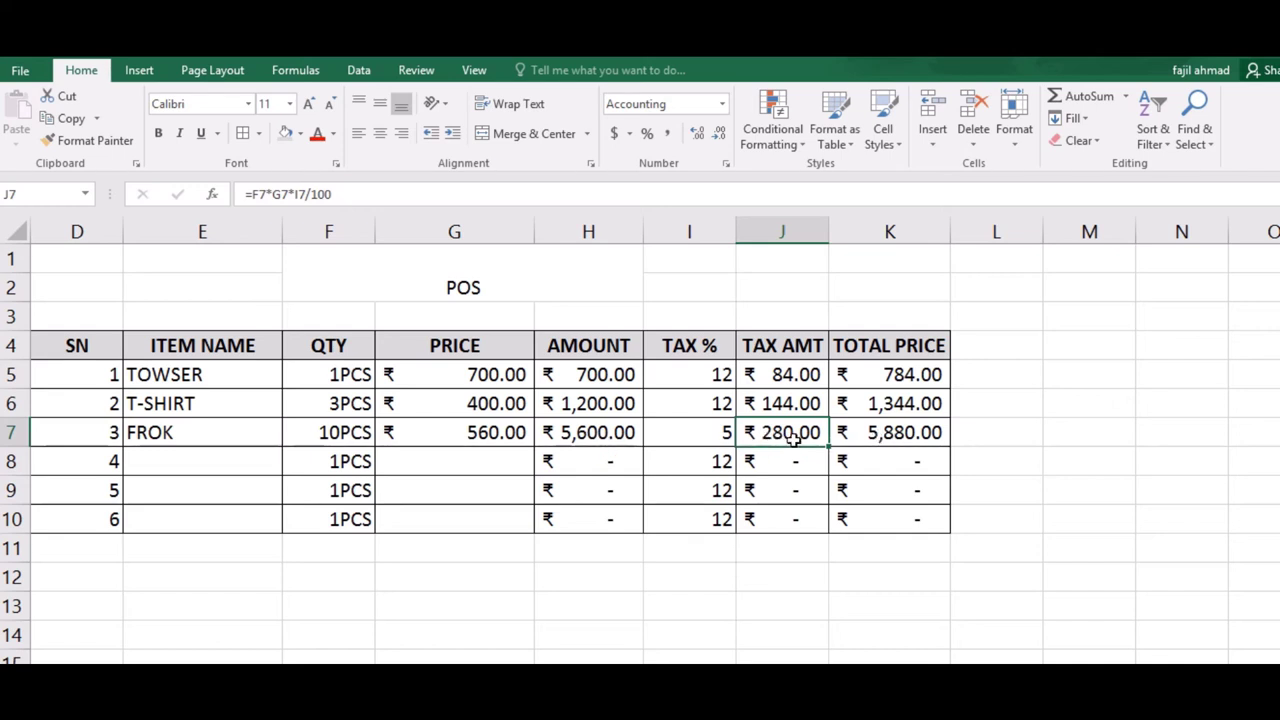
left_click(688, 381)
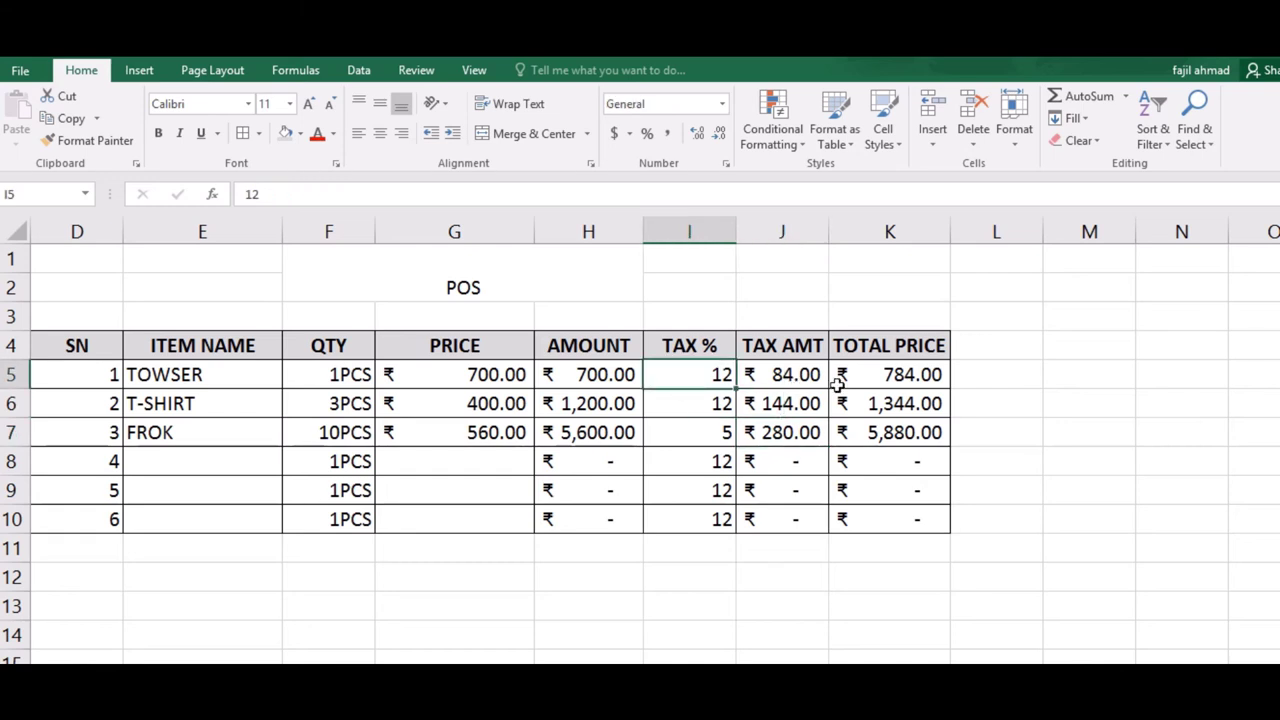
left_click(398, 281)
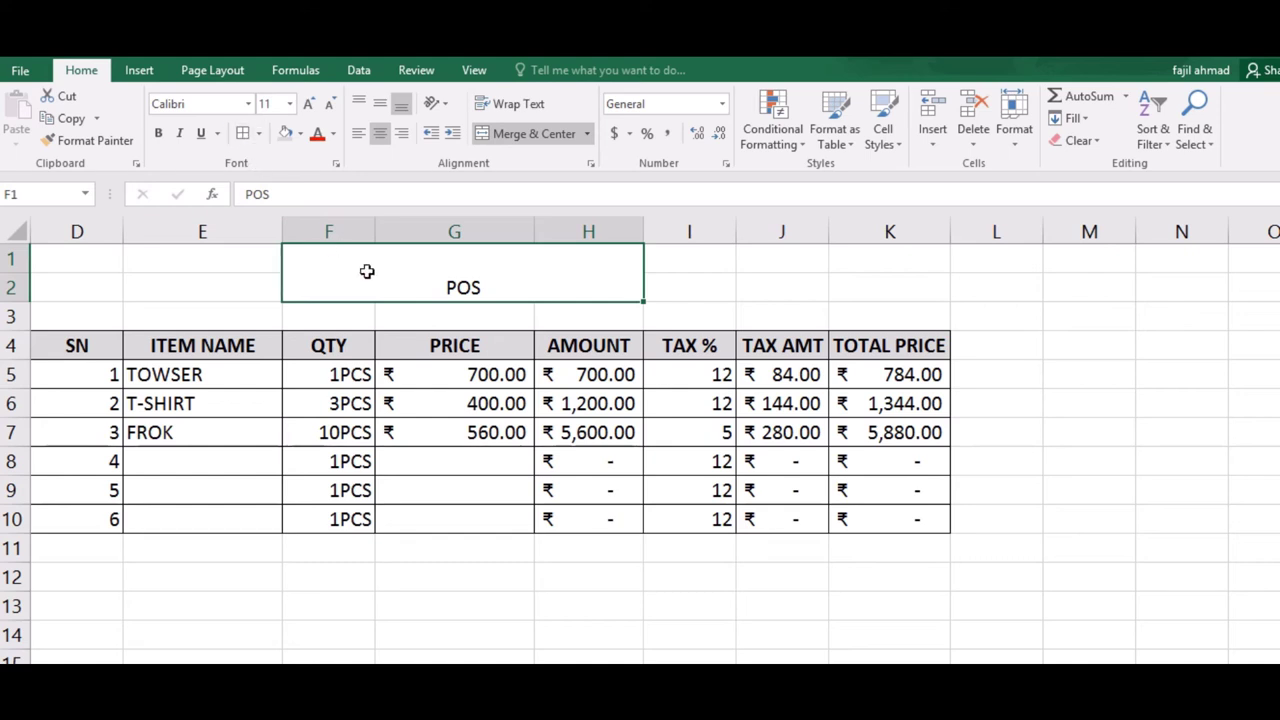
left_click(382, 352)
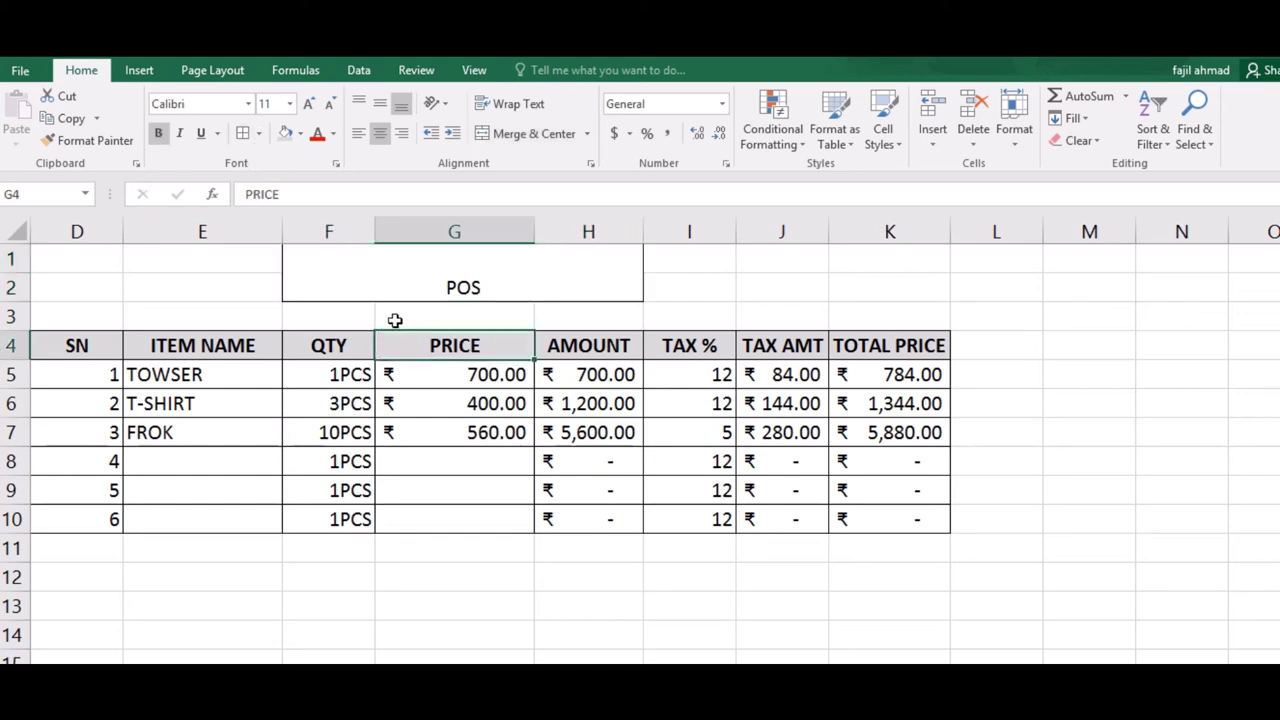
left_click(395, 320)
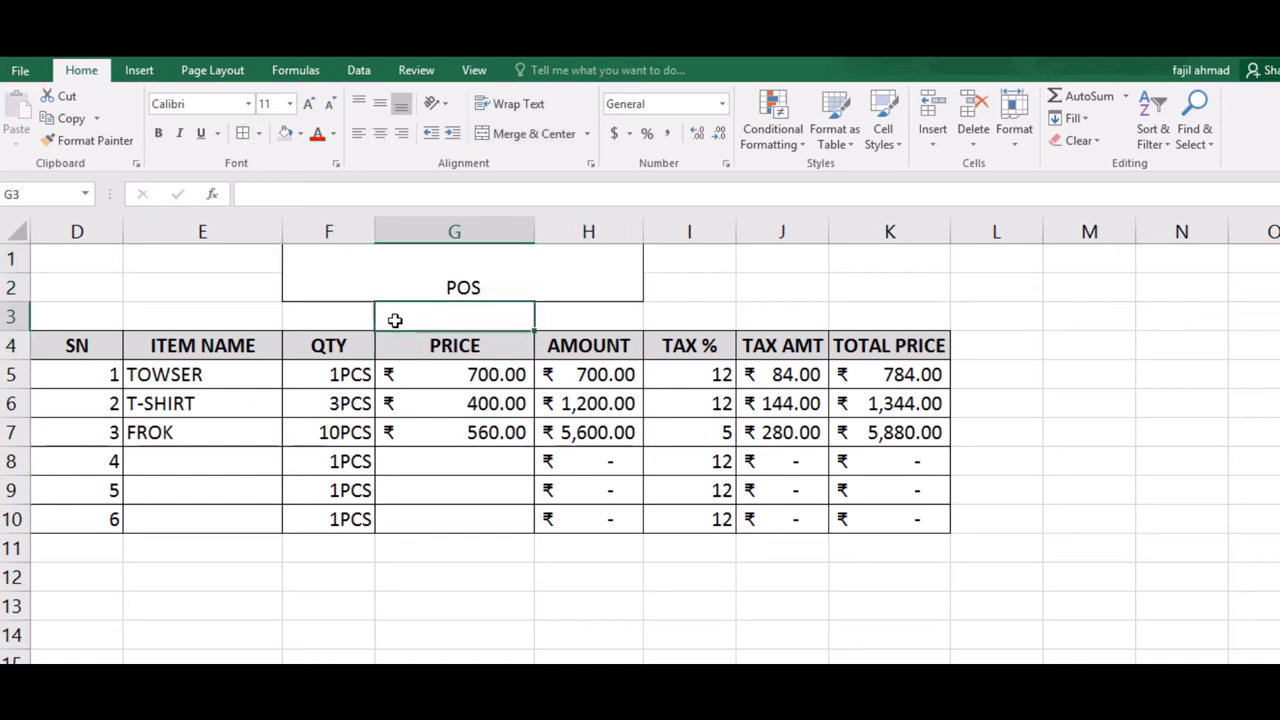
key("ctrl+p")
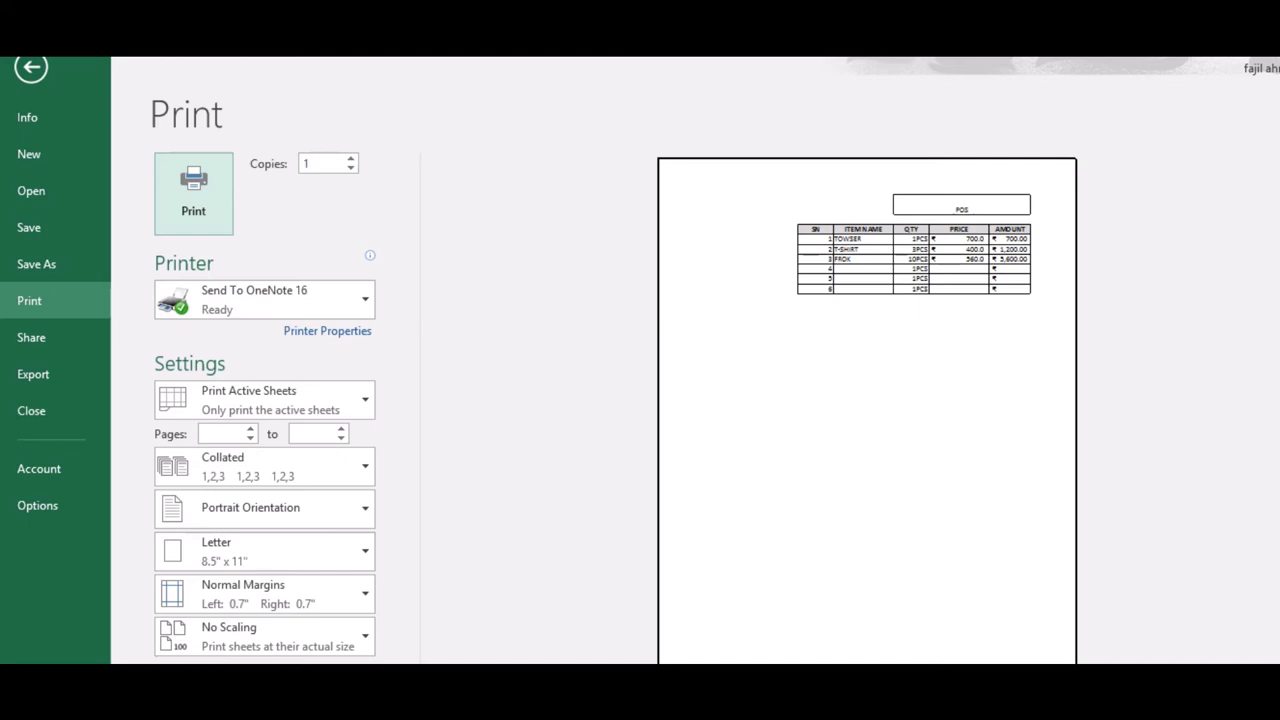
mouse_move(1279, 58)
left_click(1030, 222)
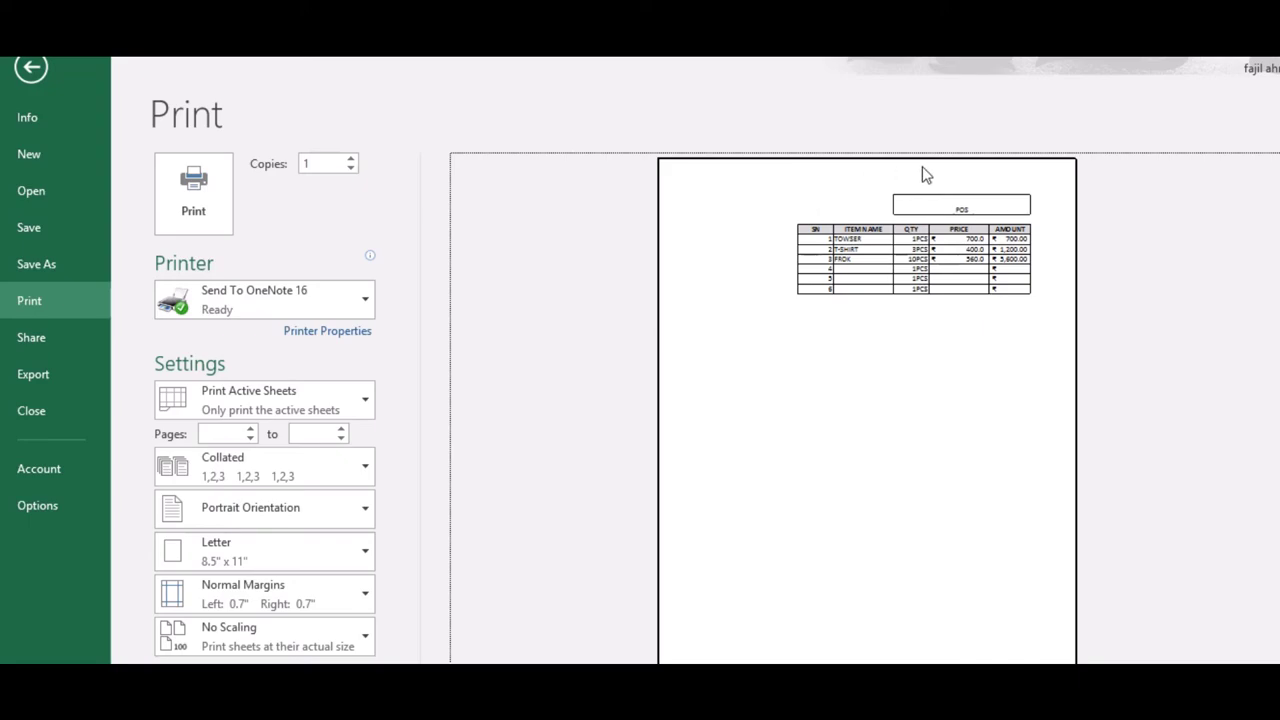
key("Escape")
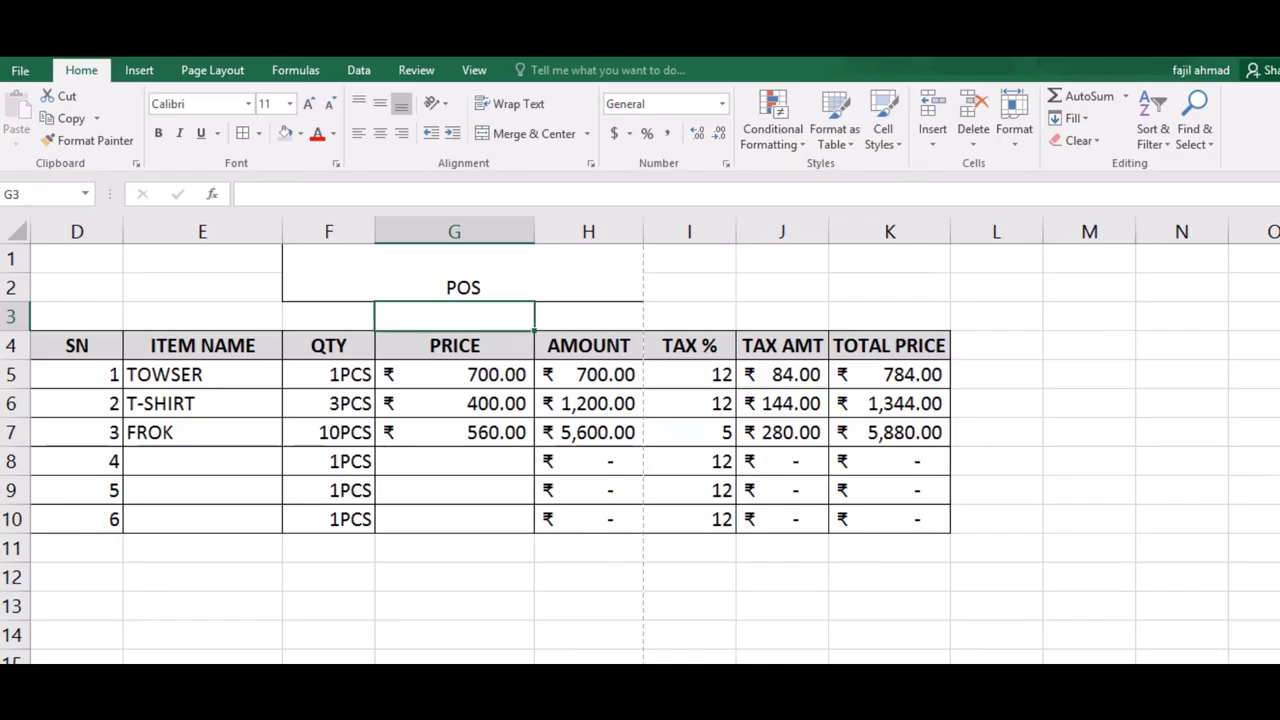
- In Page Setup, create a custom header with V-SHOP centred and the current date left
left_click(211, 74)
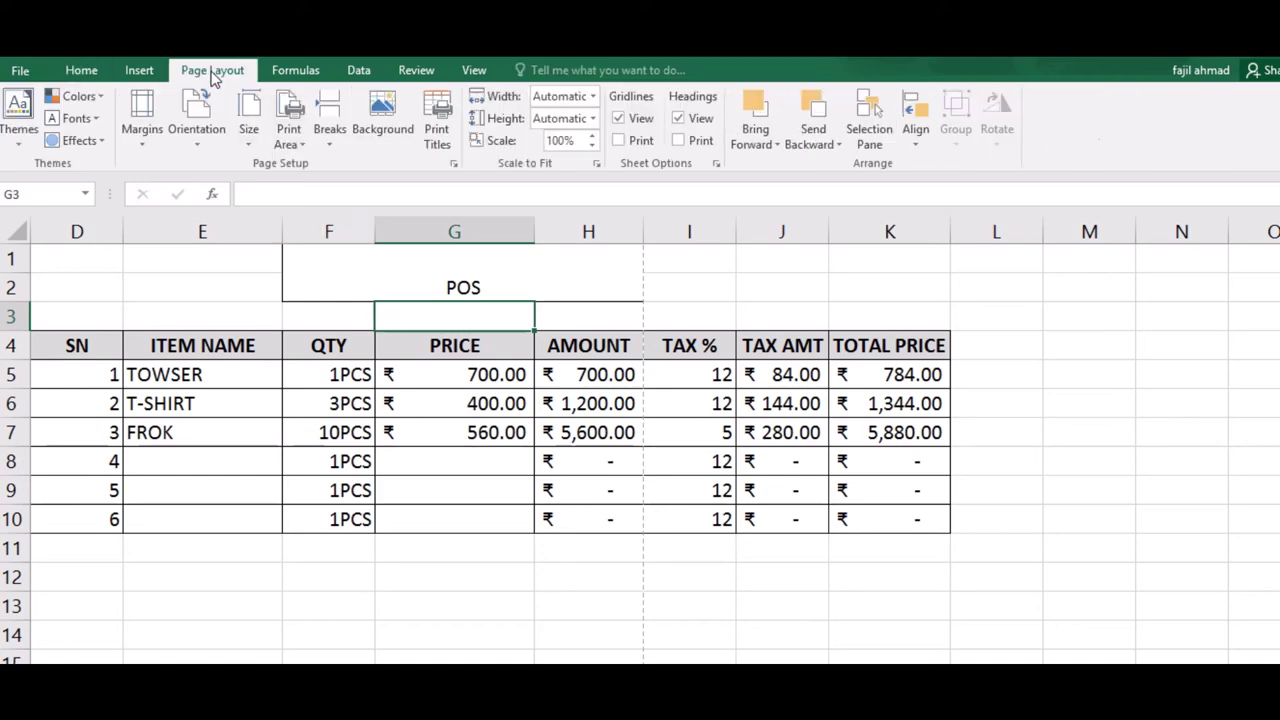
left_click(440, 120)
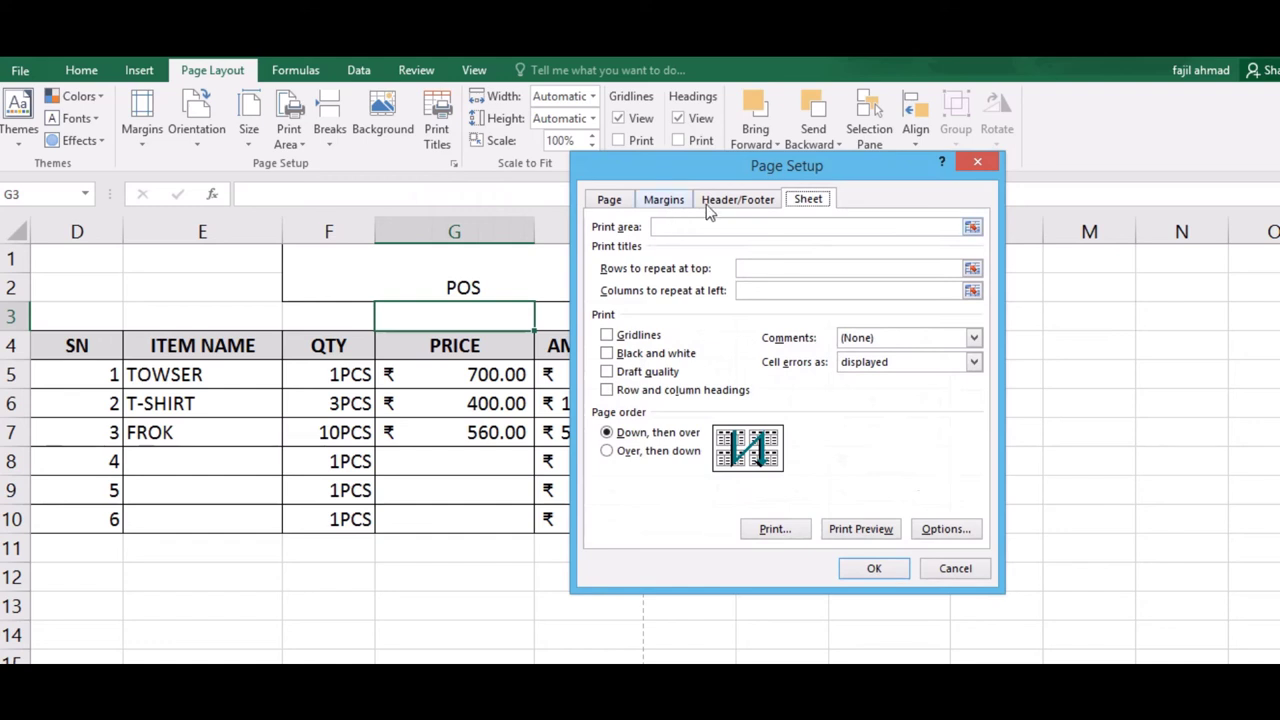
left_click(739, 205)
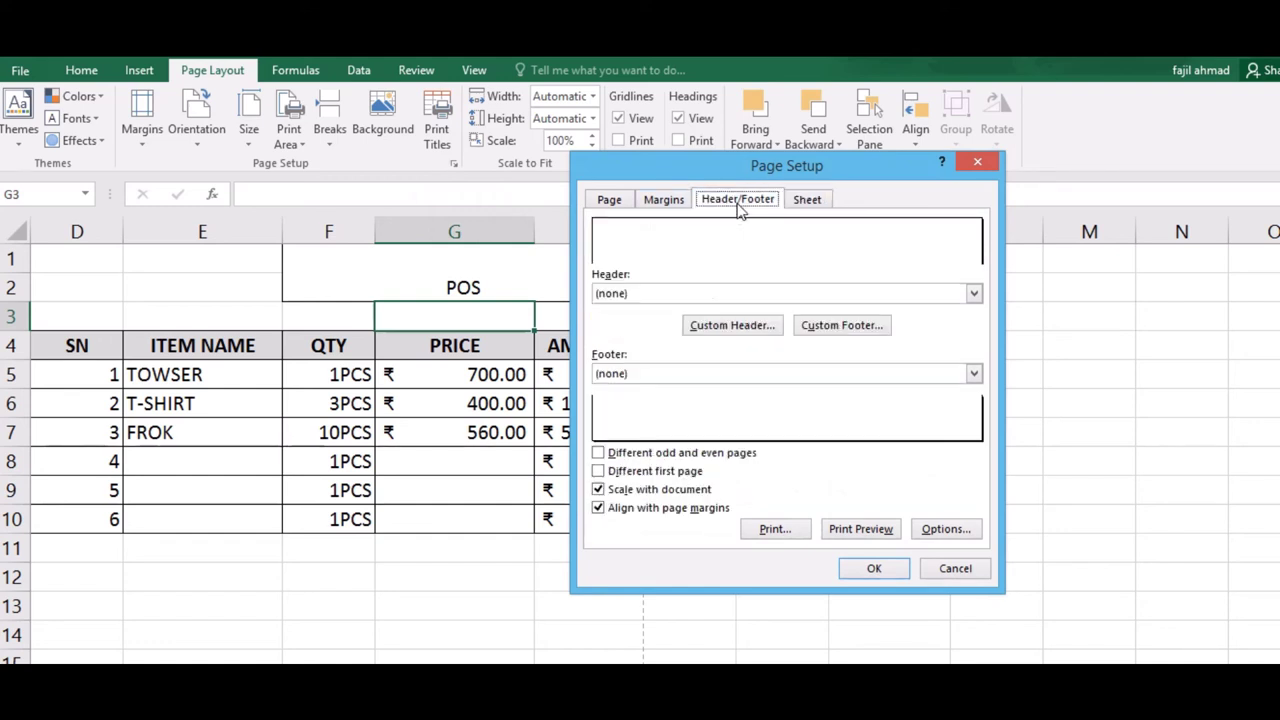
left_click(741, 327)
type("V")
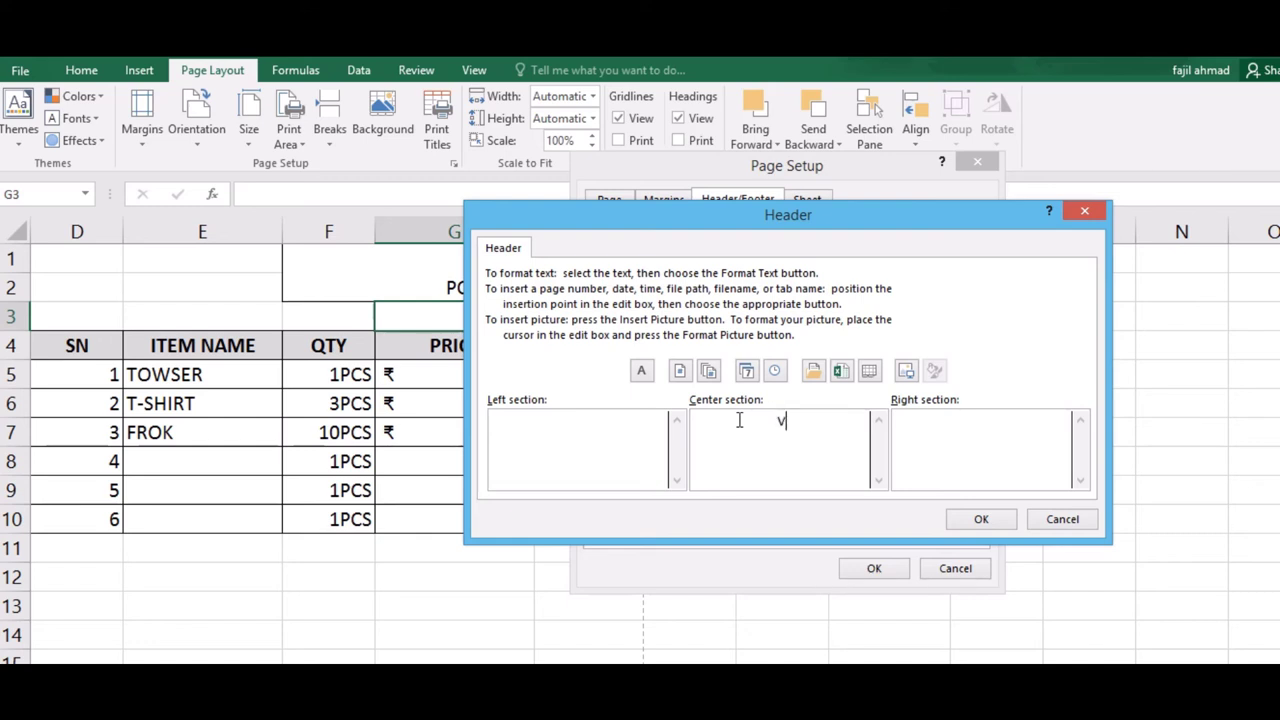
type("-SHOP")
left_click(645, 437)
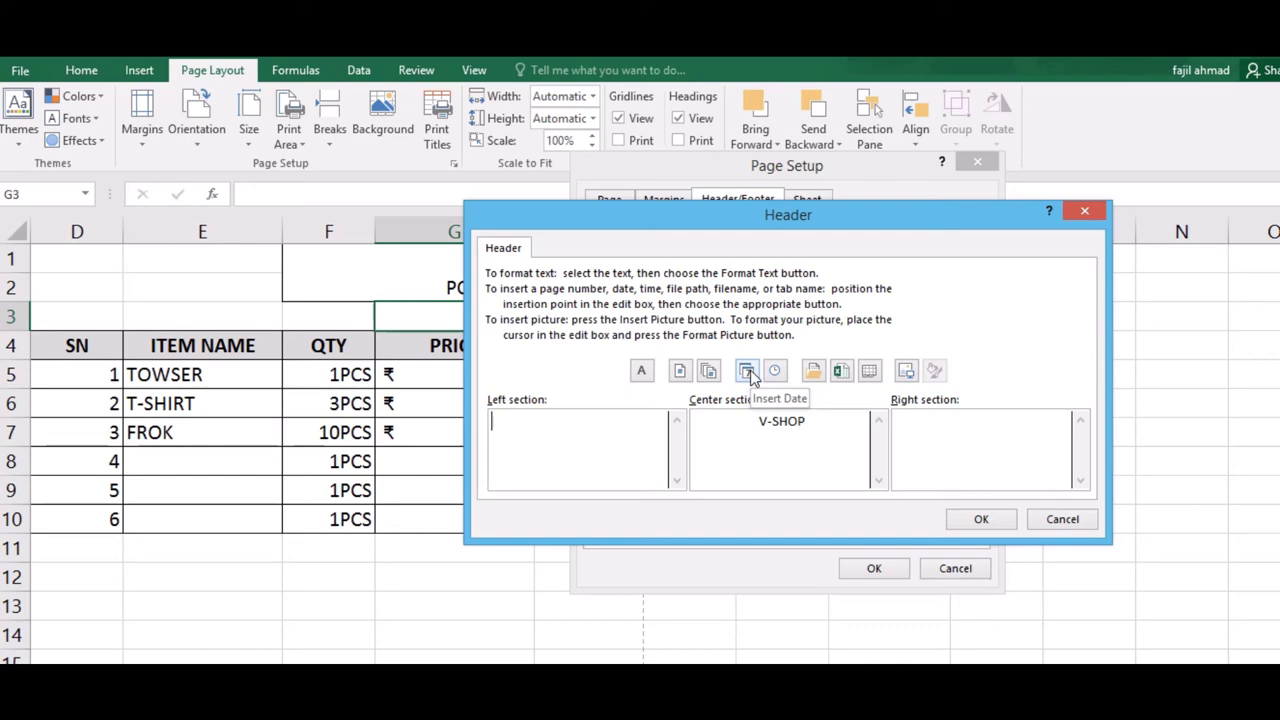
left_click(748, 372)
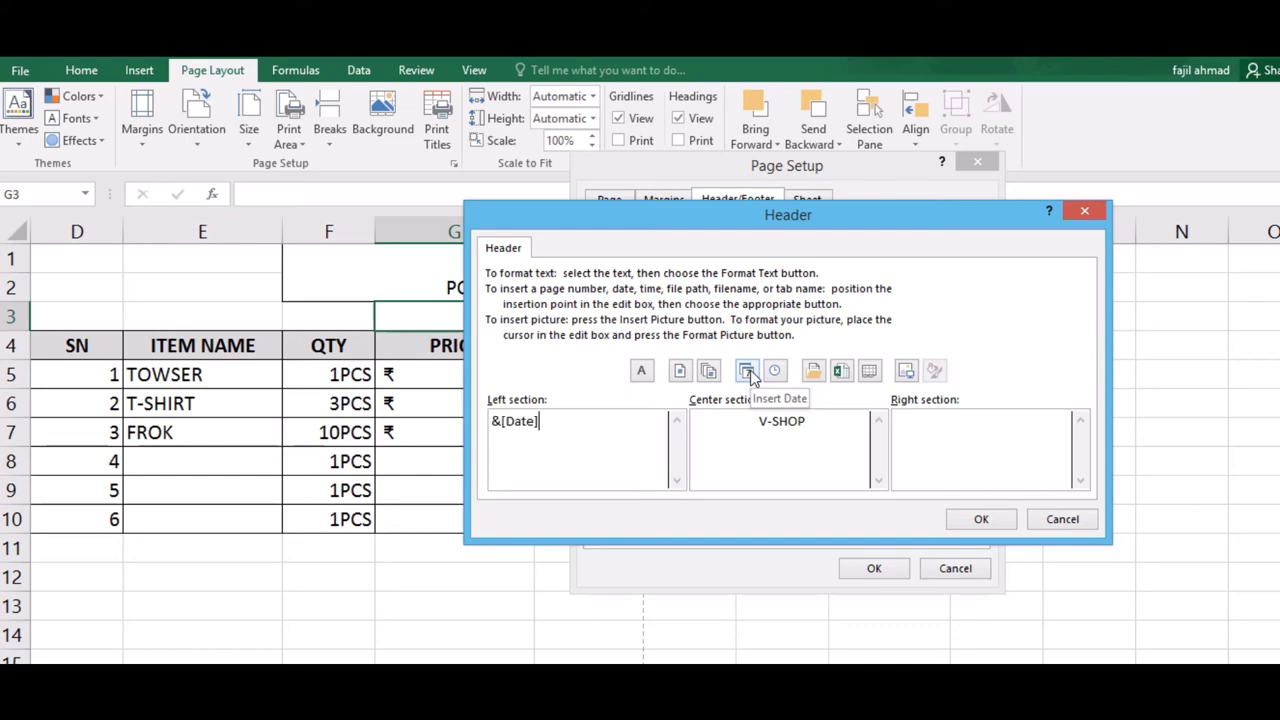
left_click(981, 520)
- Add a custom footer with CUSTOMER SIGN left and COUNTER SIGN right, and apply Page Setup
left_click(858, 327)
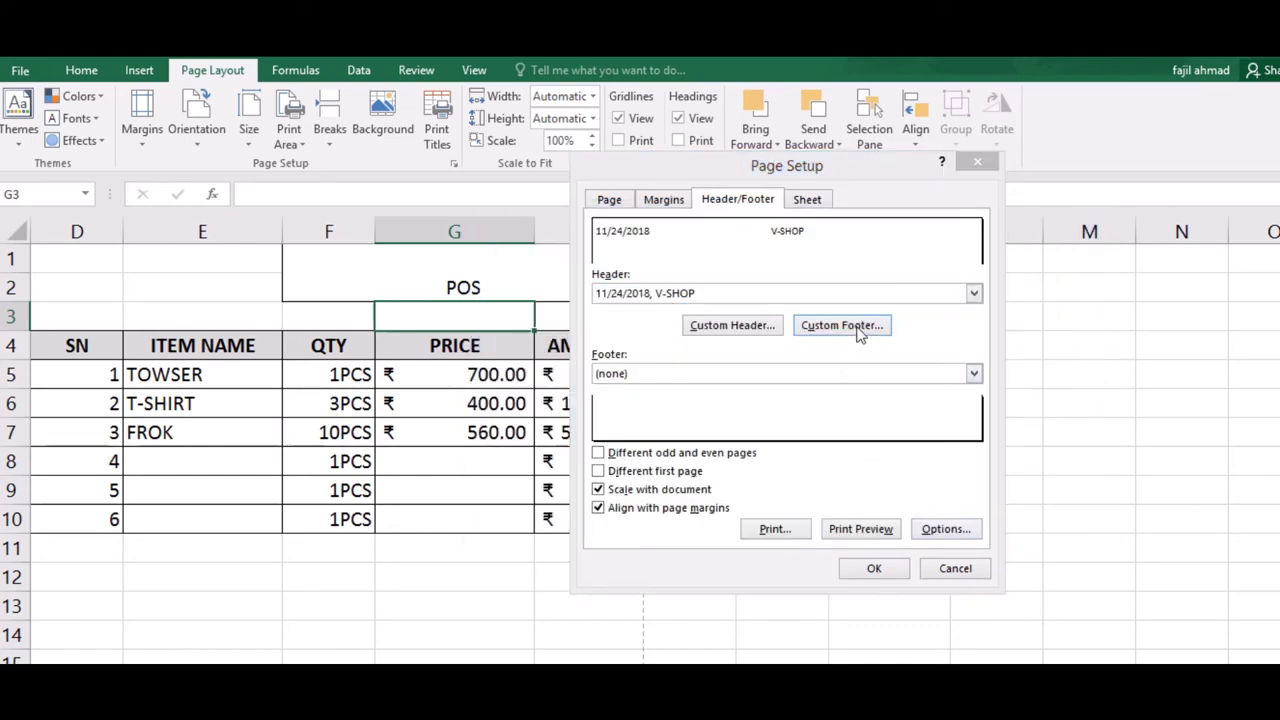
type("cU")
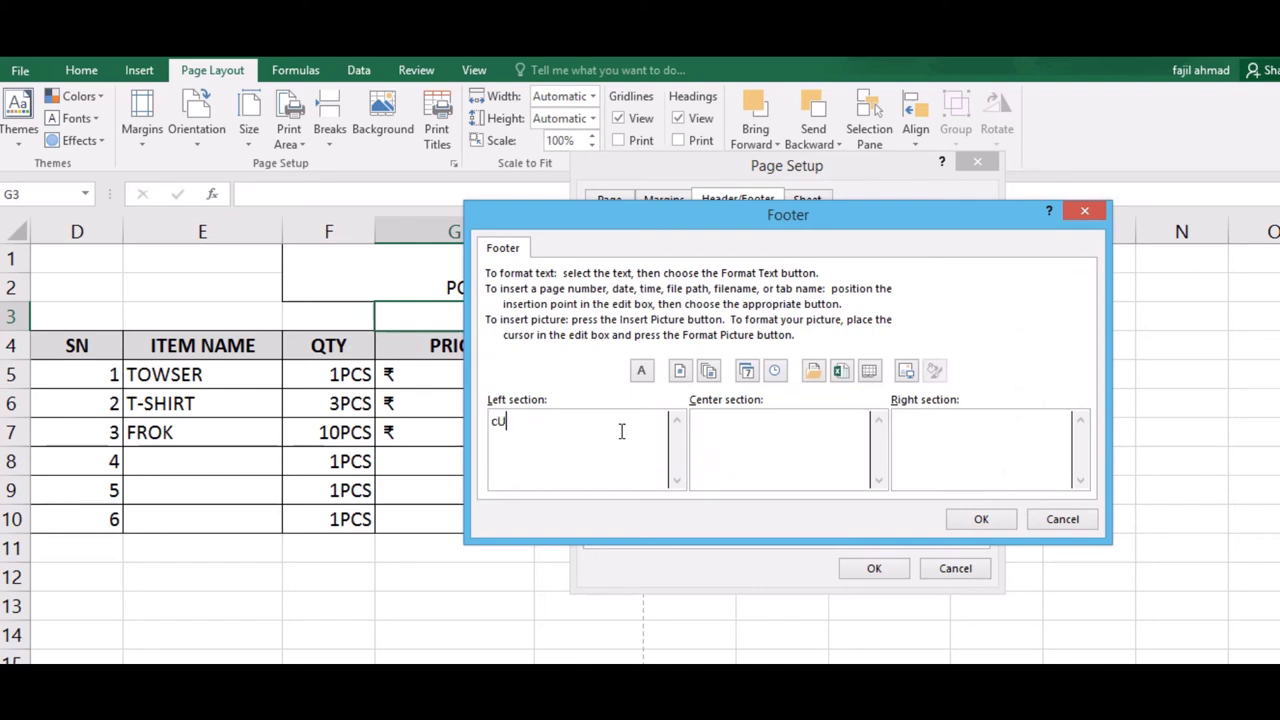
type("STOMER SIGN")
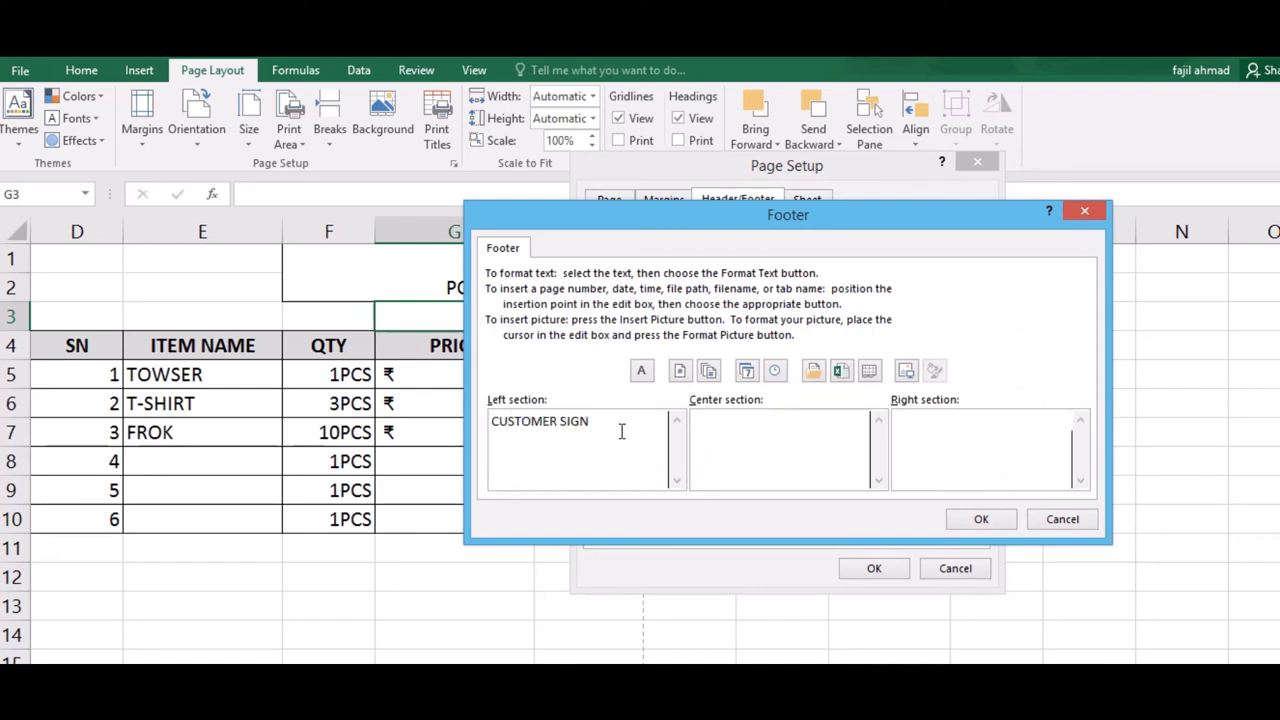
type("U")
type("TER S")
type("IGN")
left_click(975, 519)
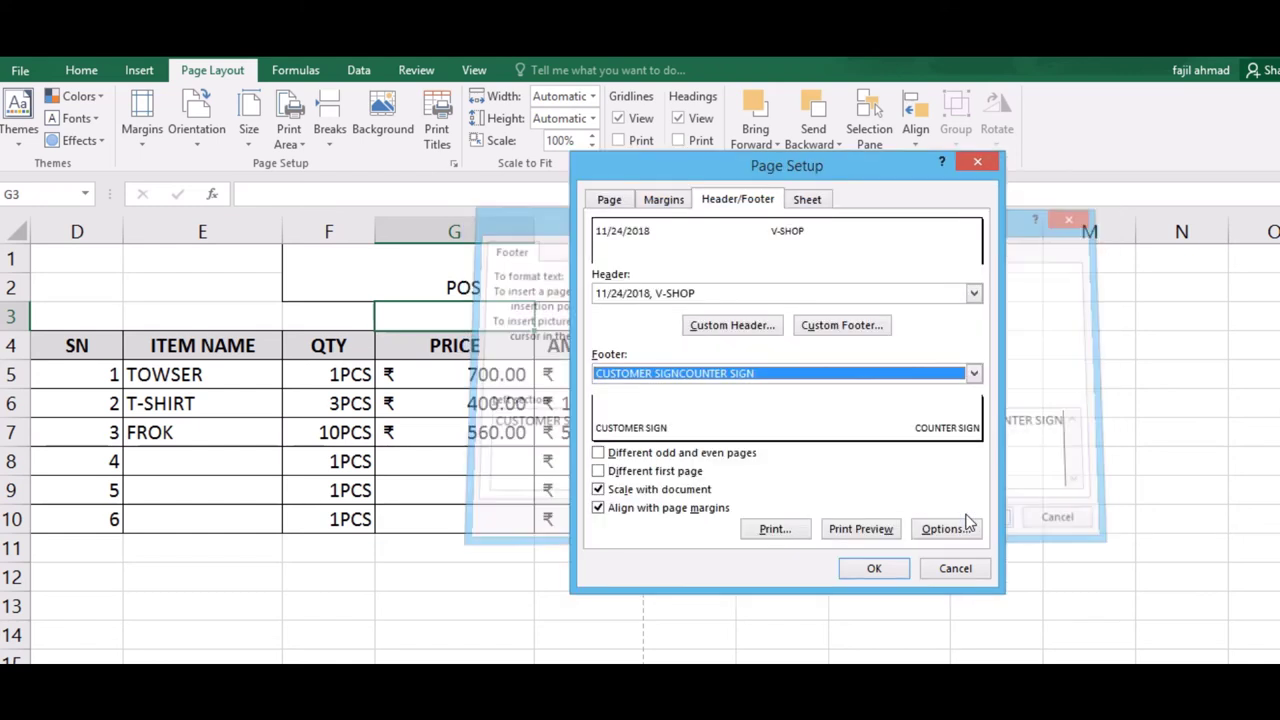
left_click(870, 568)
left_click(529, 455)
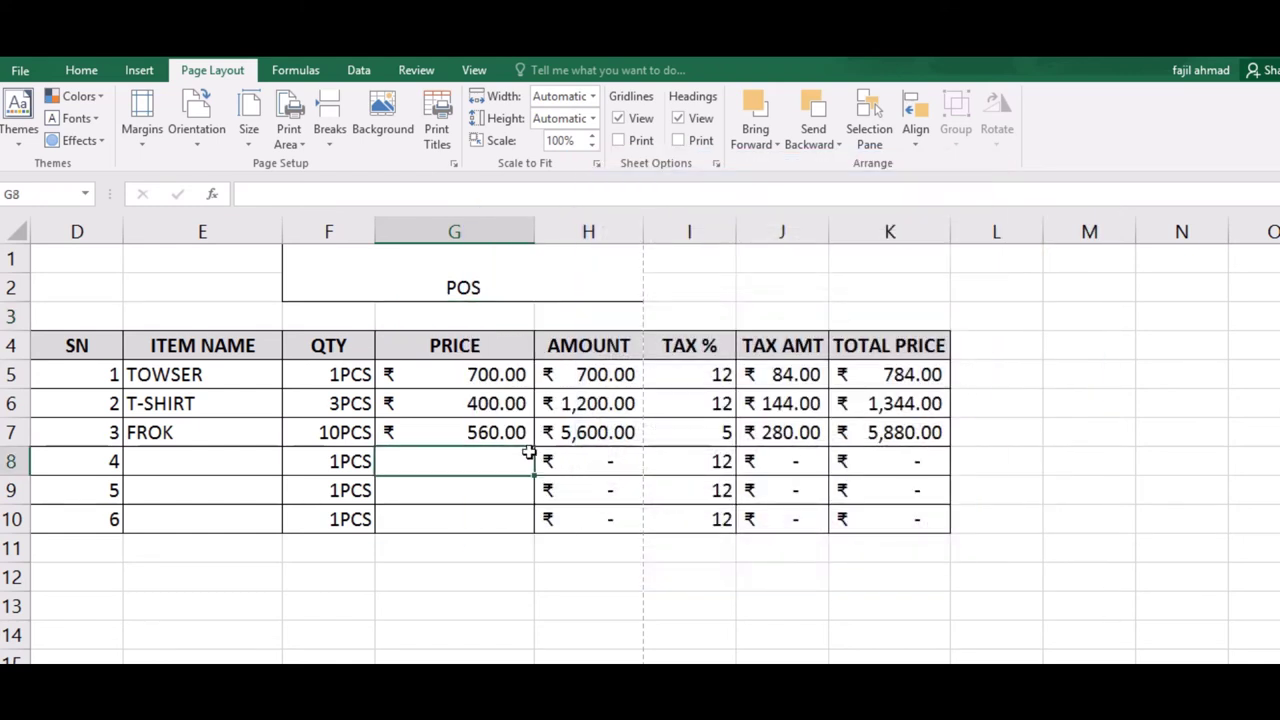
- Set D1:K10 as the print area and open the print preview with Ctrl+P
mouse_move(91, 251)
left_mouse_down()
mouse_move(449, 342)
mouse_move(875, 516)
left_mouse_up()
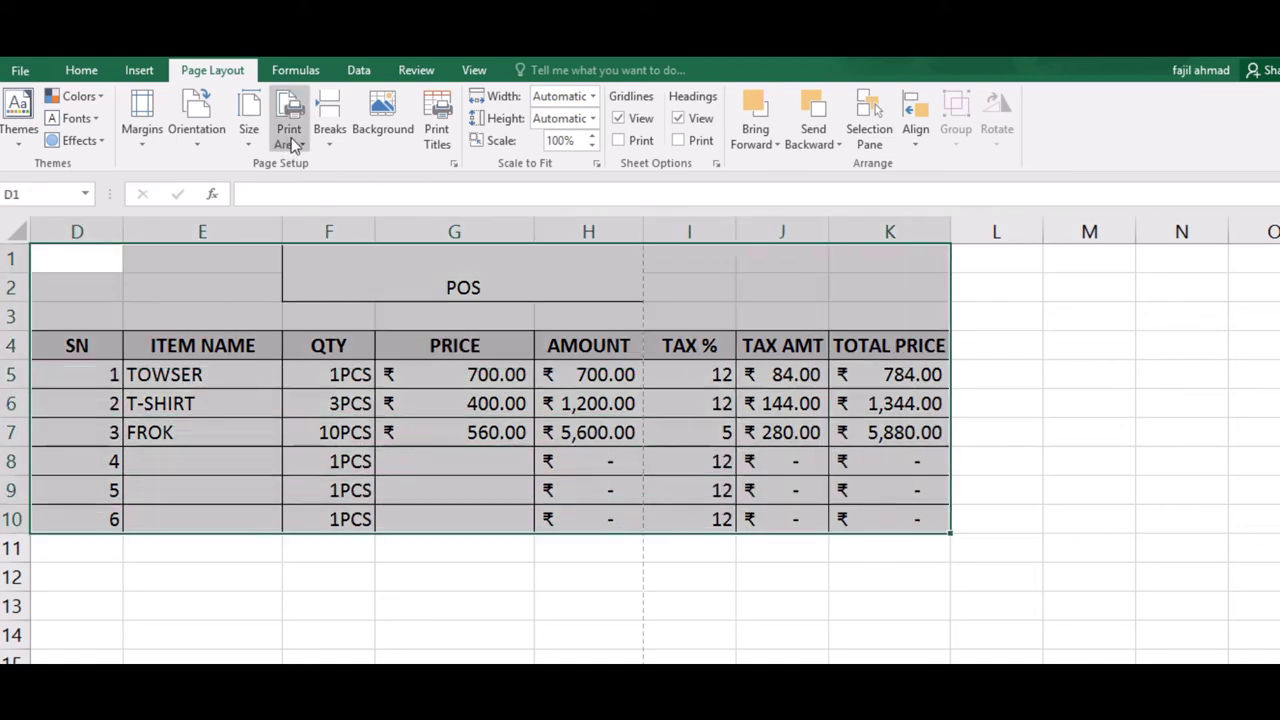
left_click(290, 140)
left_click(311, 166)
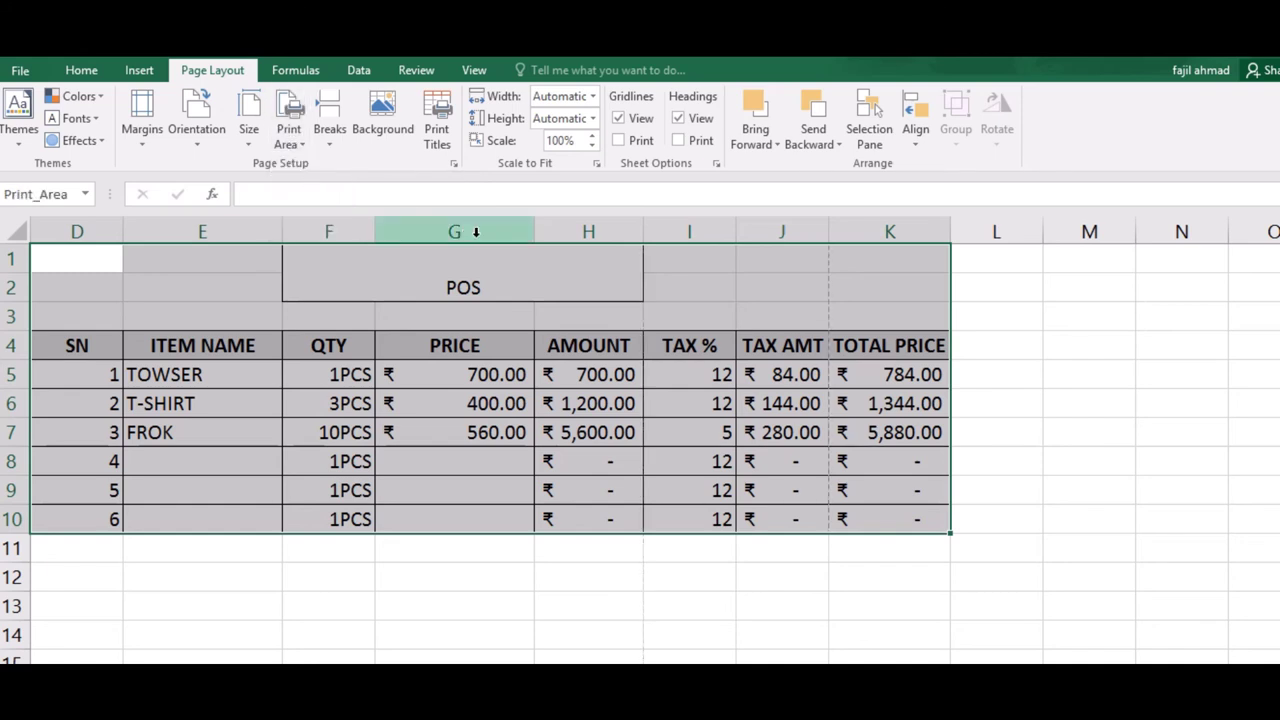
left_click(427, 330)
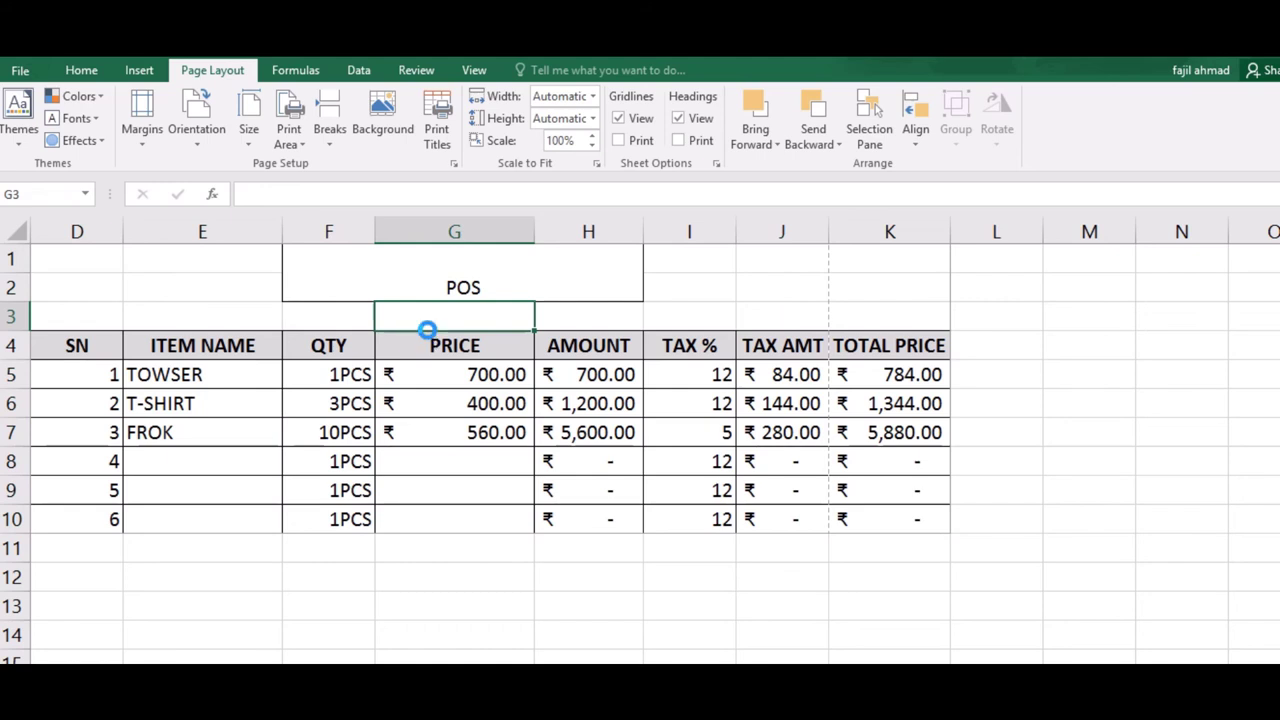
key("ctrl+p")
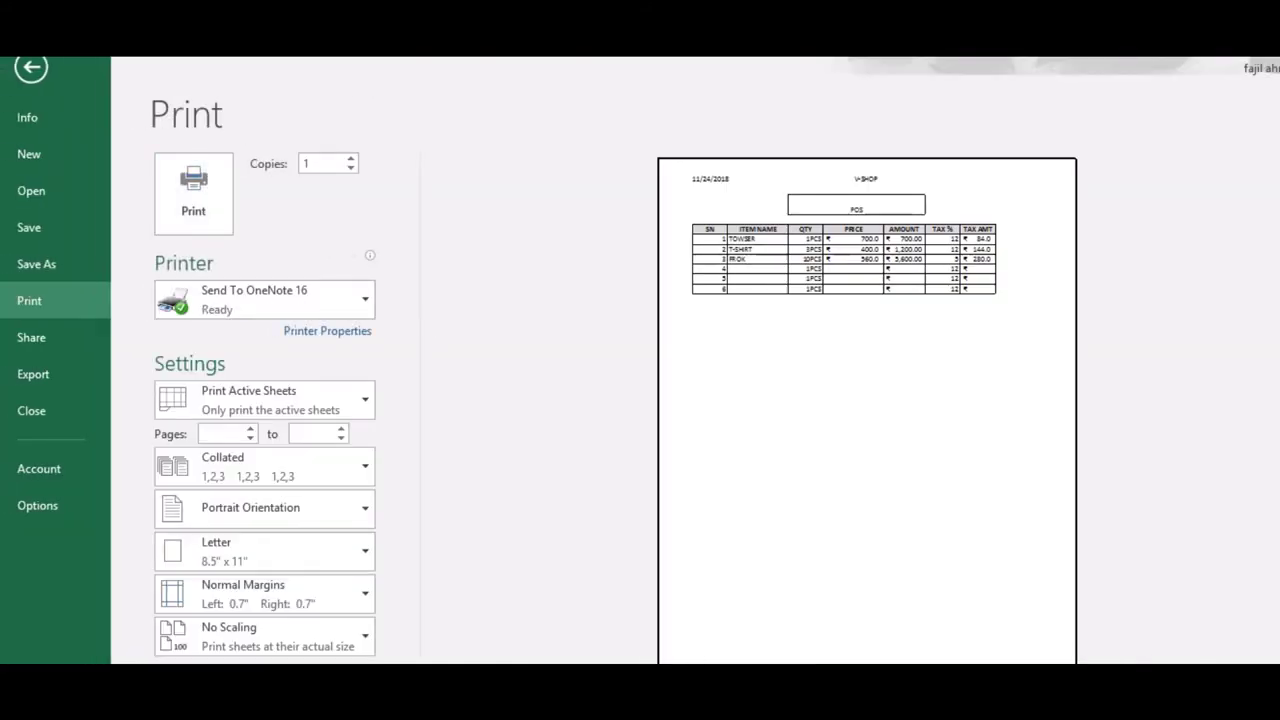
- Magnify the print preview for a close look, then restore normal zoom and return to the sheet
key("super+plus")
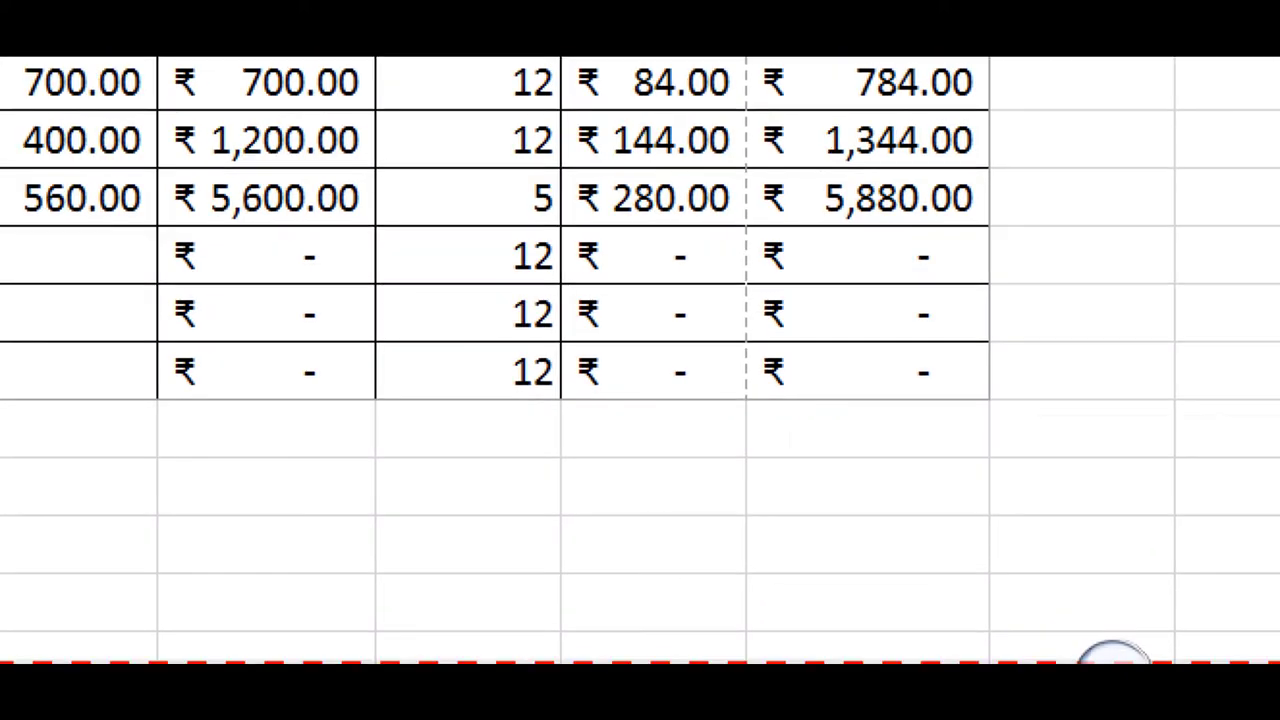
left_click(1090, 650)
key("super+minus")
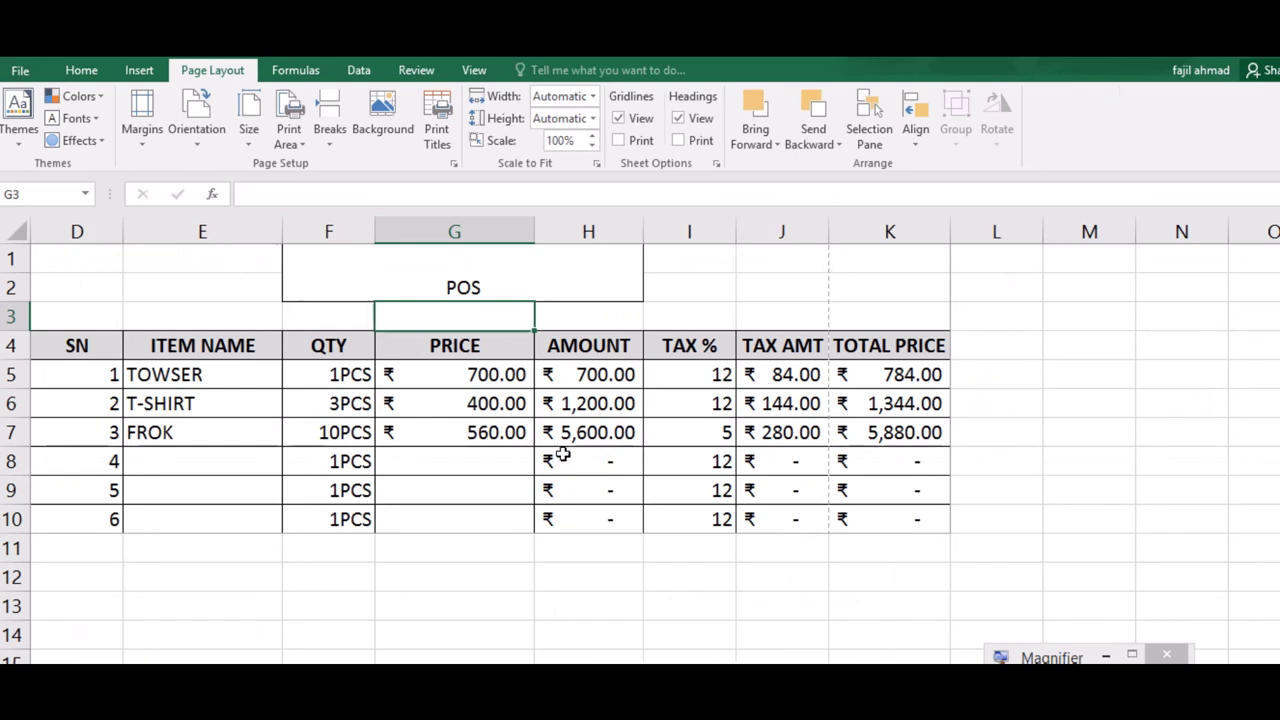
left_click(615, 488)
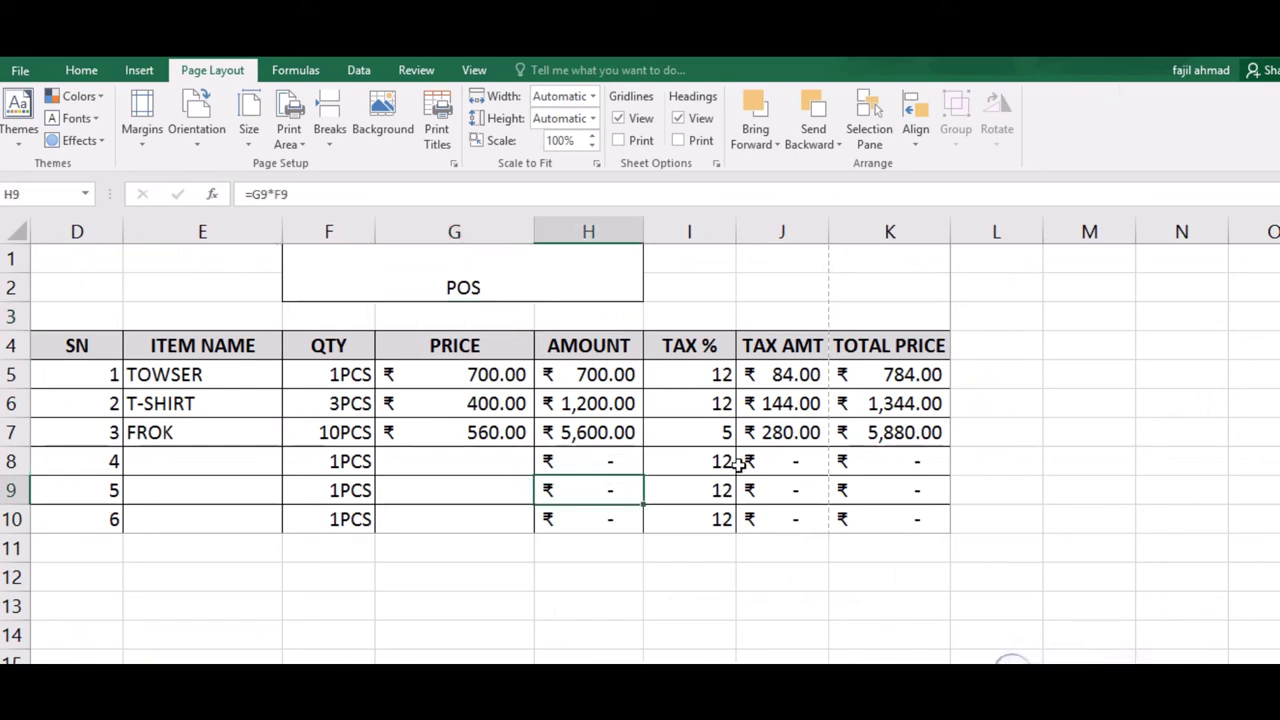
left_click(22, 72)
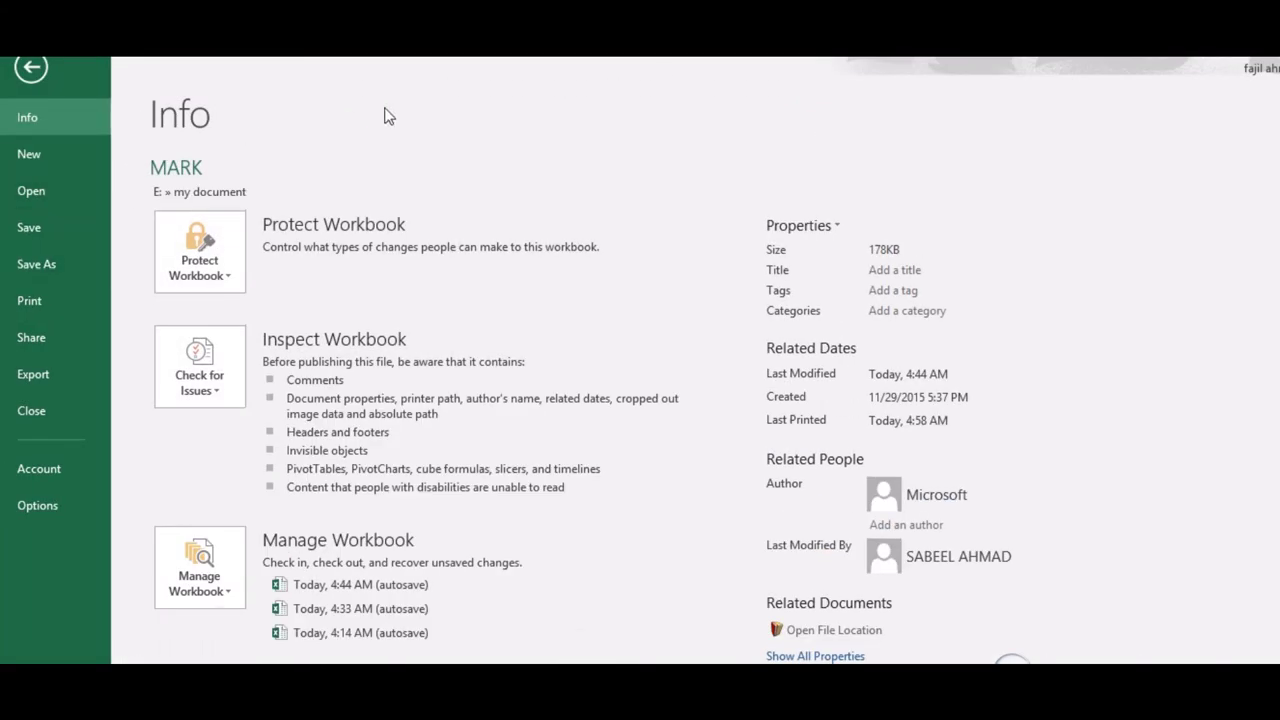
key("Escape")
key("ctrl+p")
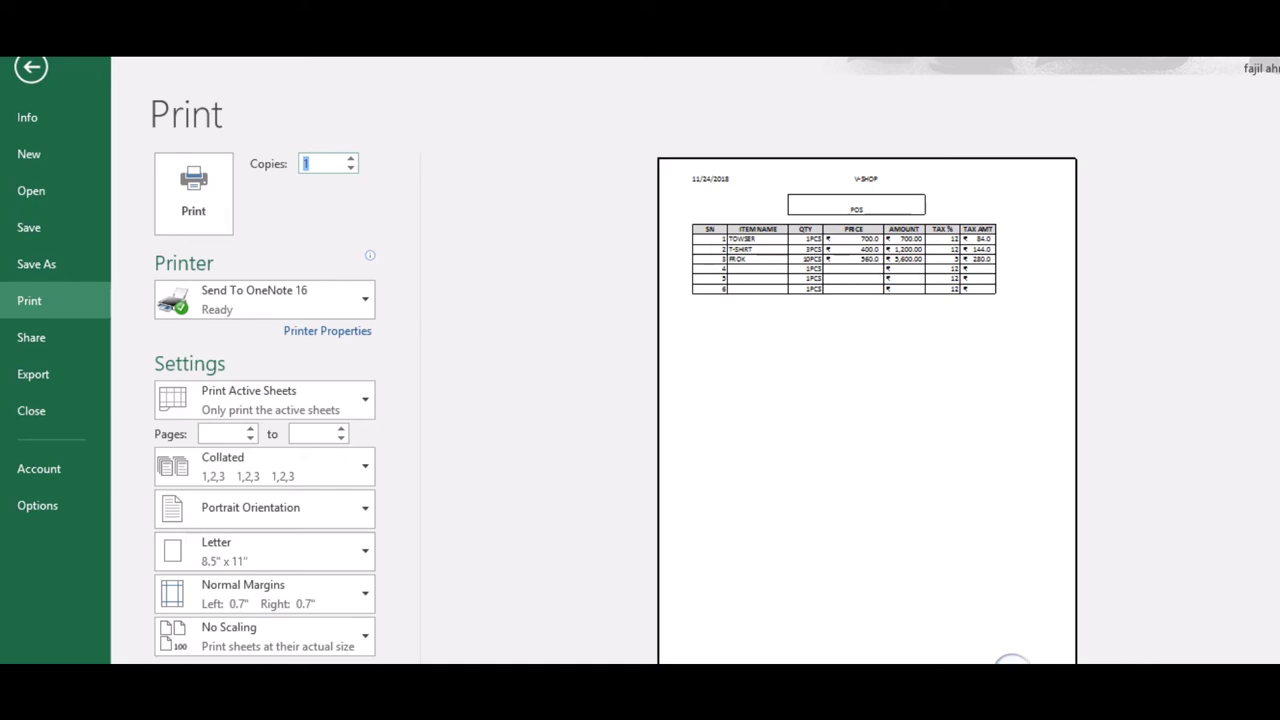
scroll(866, 400, "down", 1)
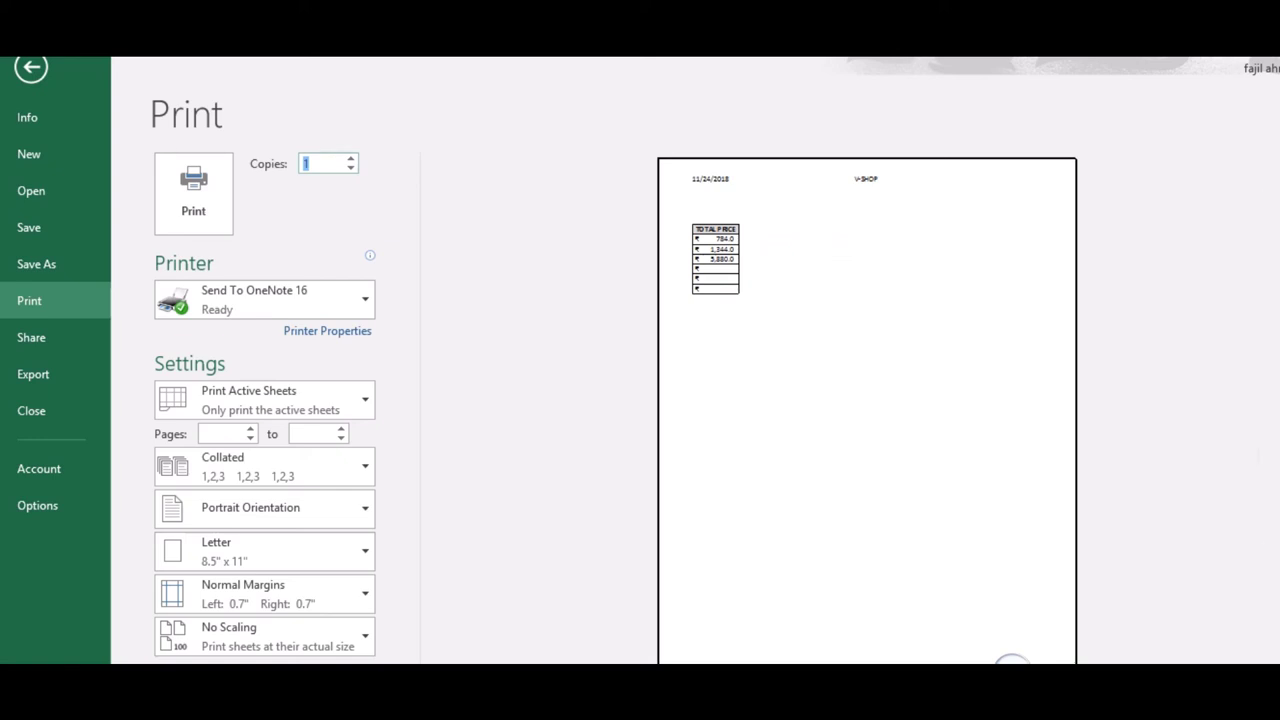
scroll(866, 400, "up", 1)
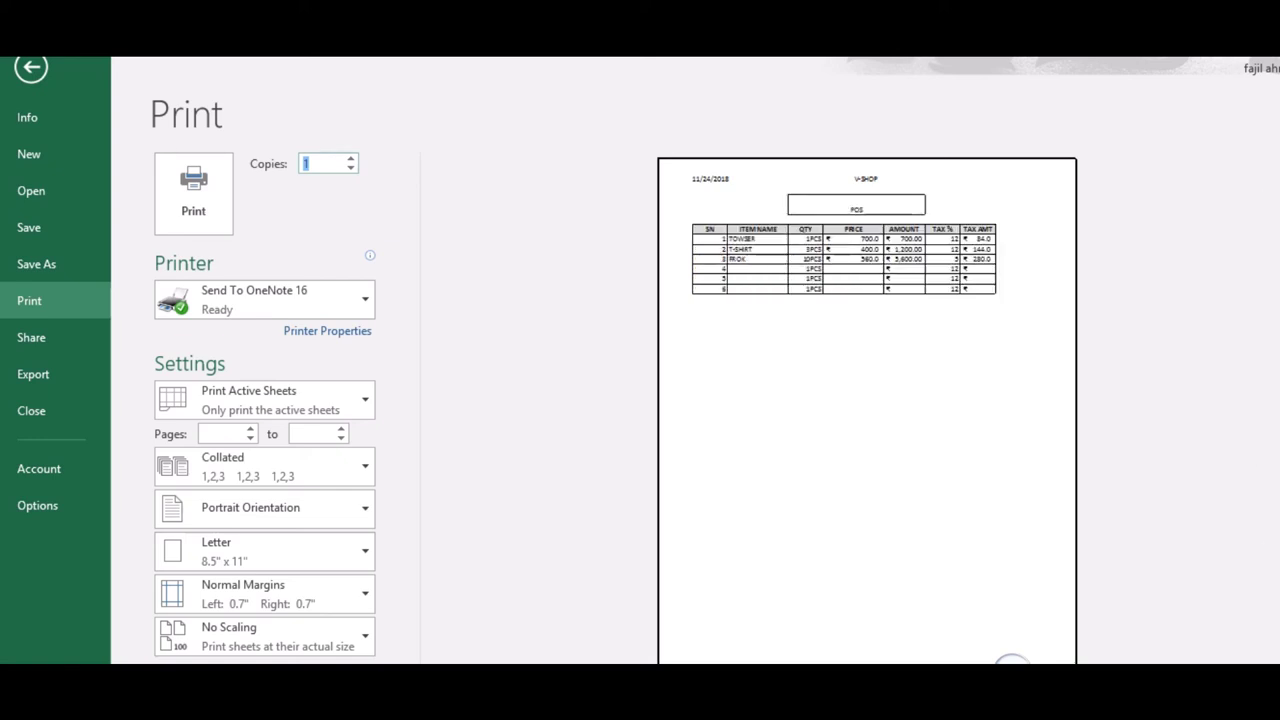
key("Escape")
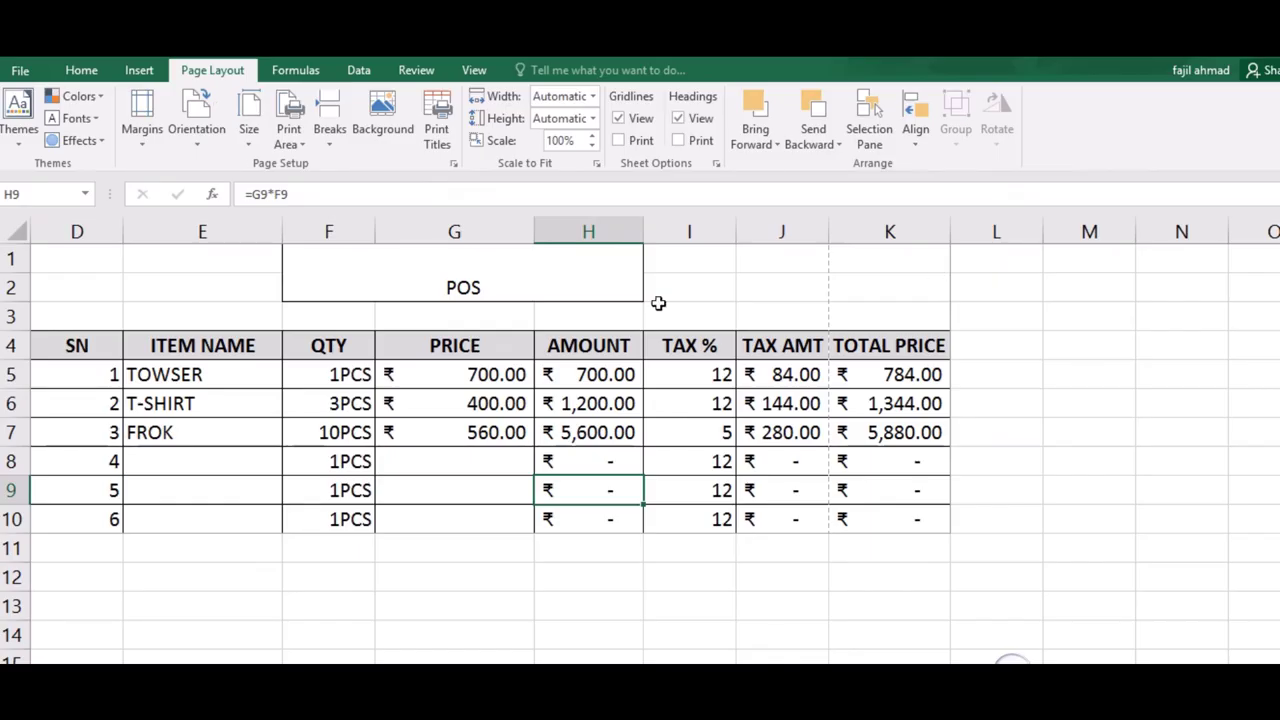
- AutoFit columns E, F, G, I and D, then preview the bill on one page
left_click(877, 296)
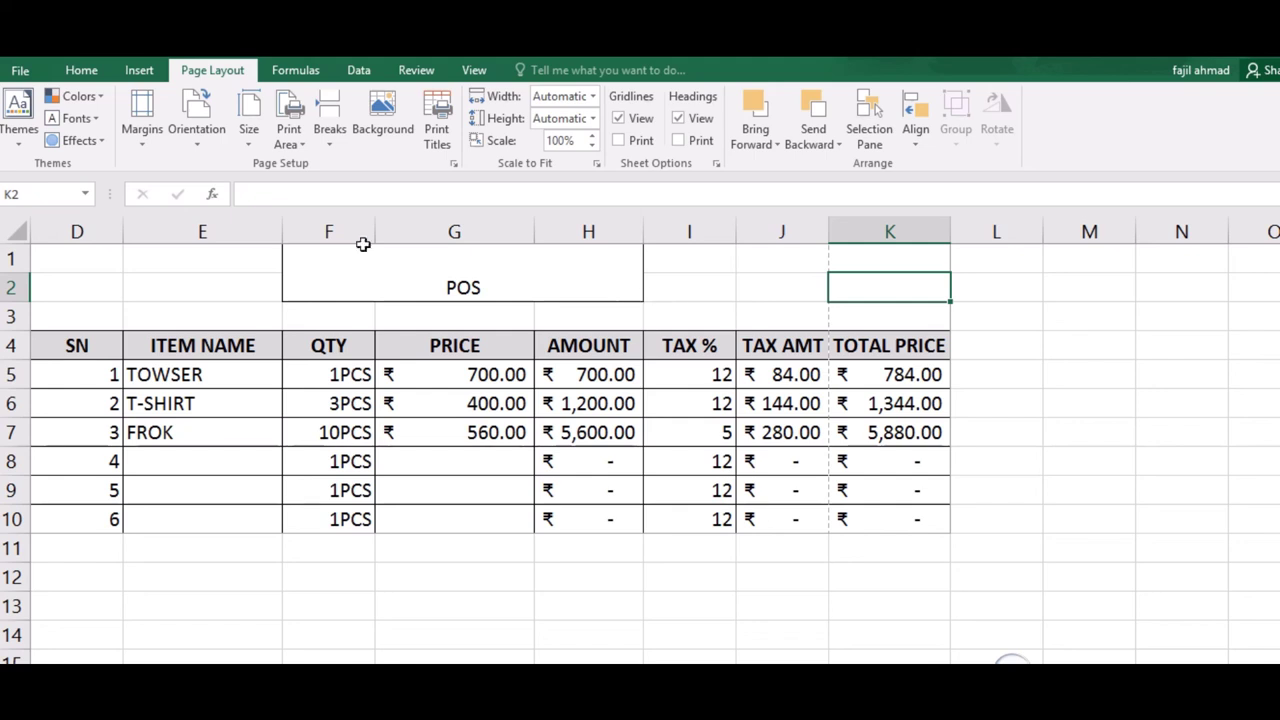
double_click(283, 231)
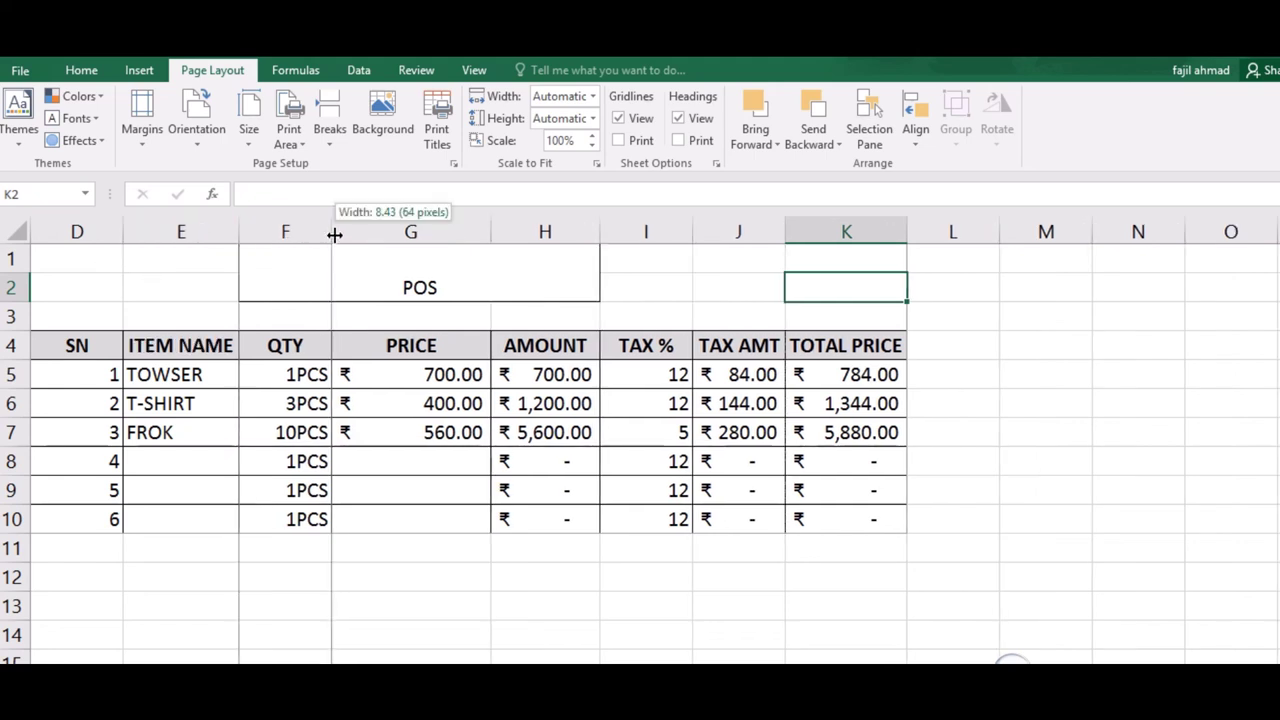
double_click(332, 238)
double_click(462, 231)
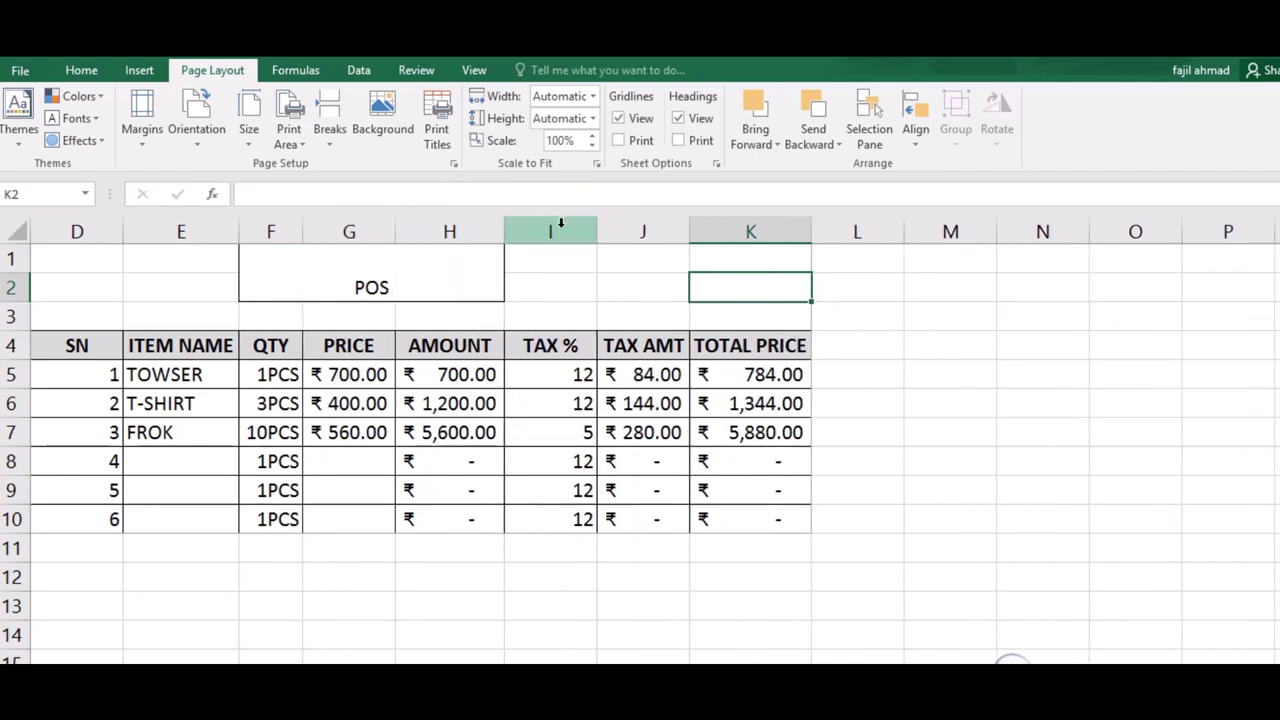
double_click(597, 227)
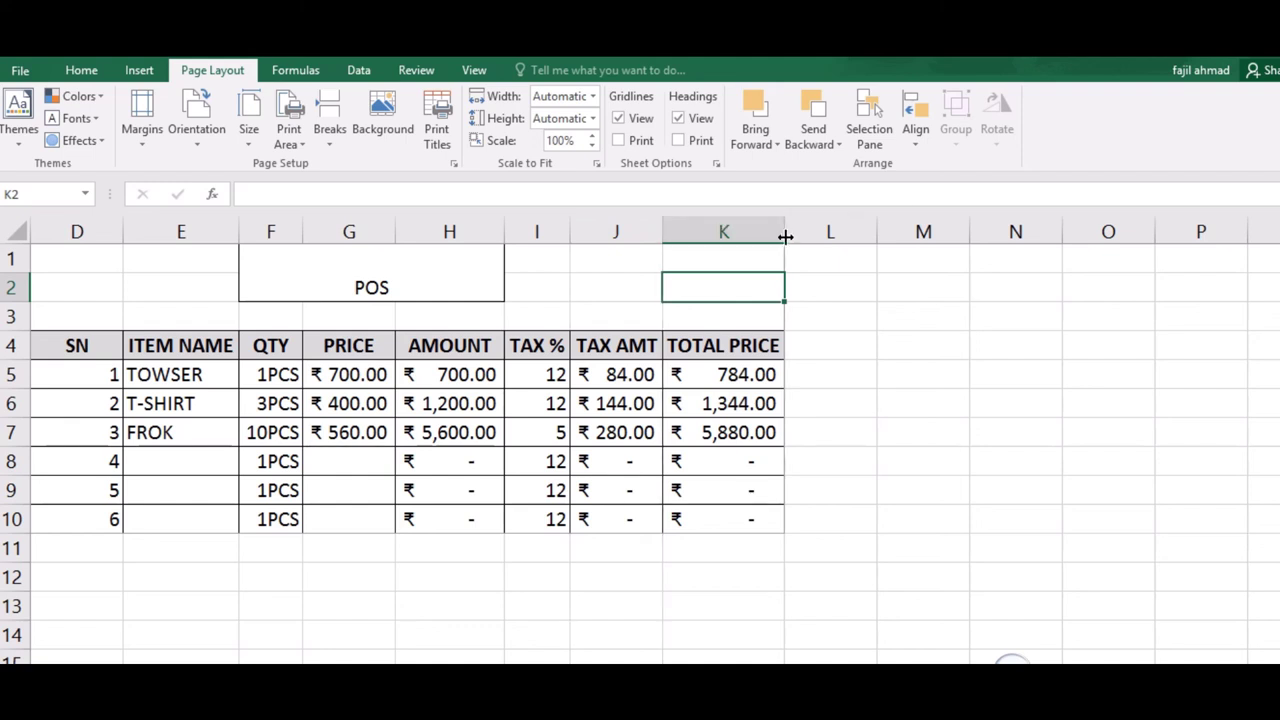
double_click(123, 231)
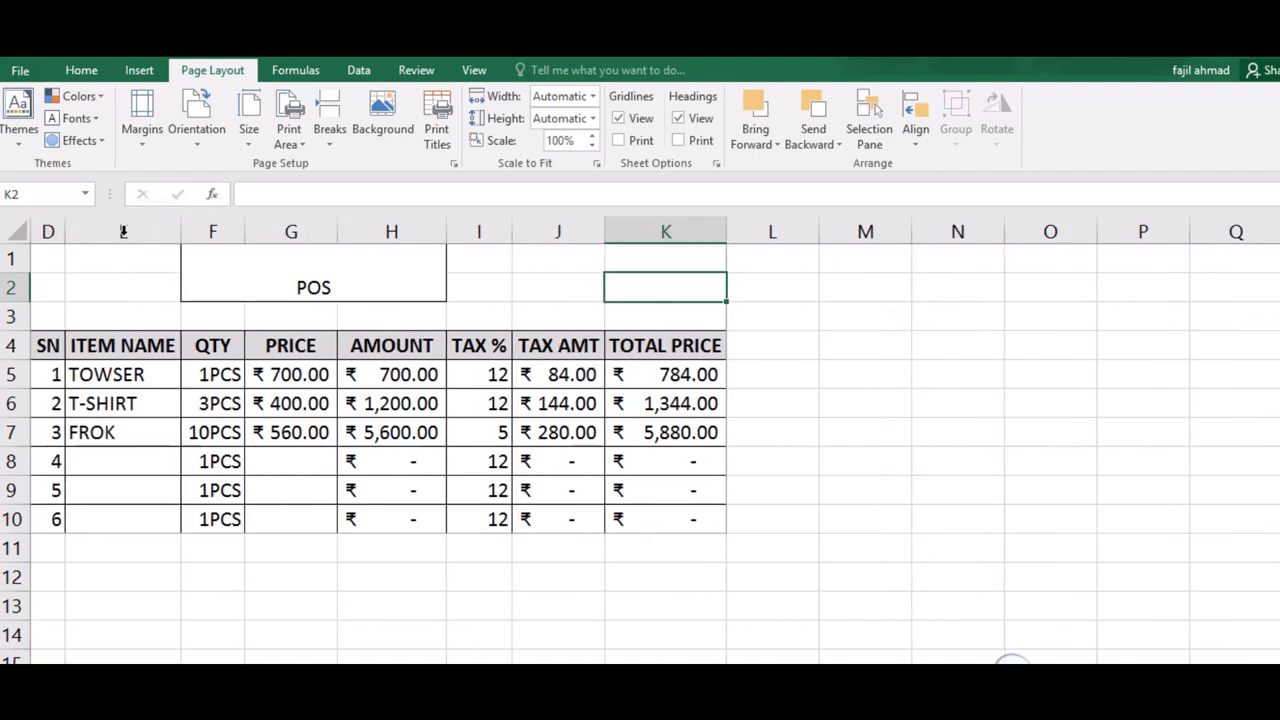
left_click(151, 316)
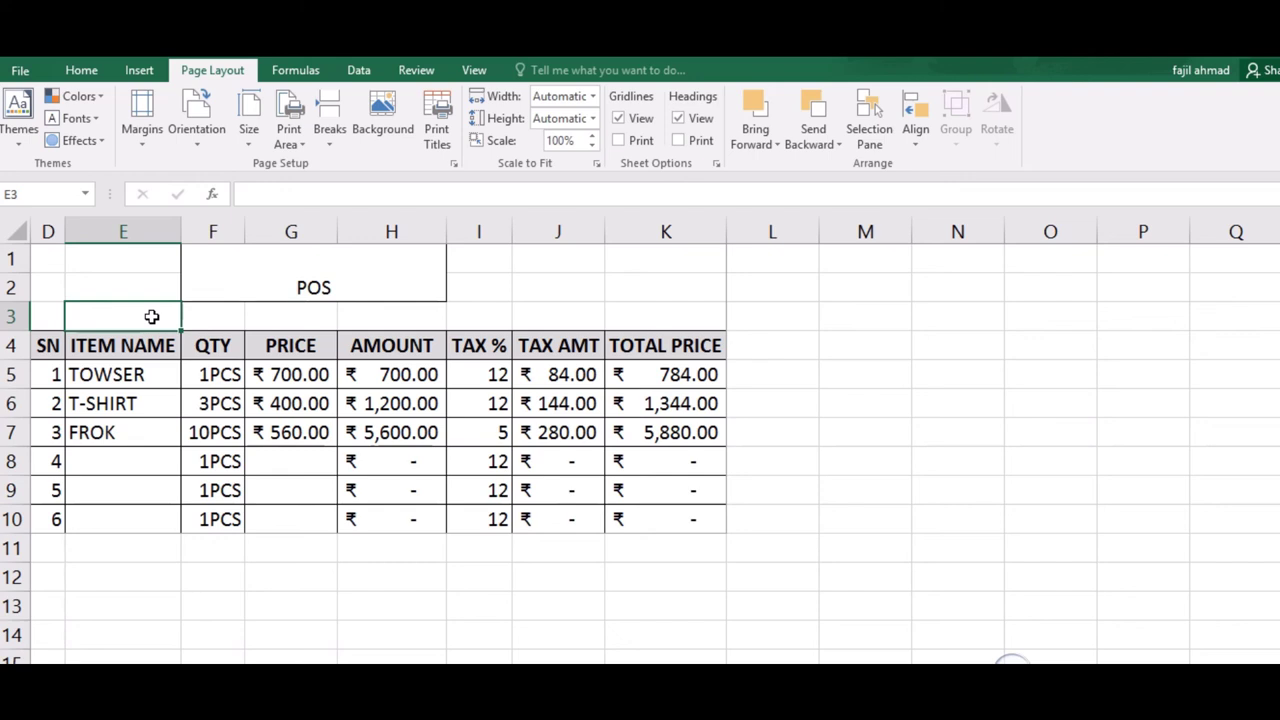
key("ctrl+p")
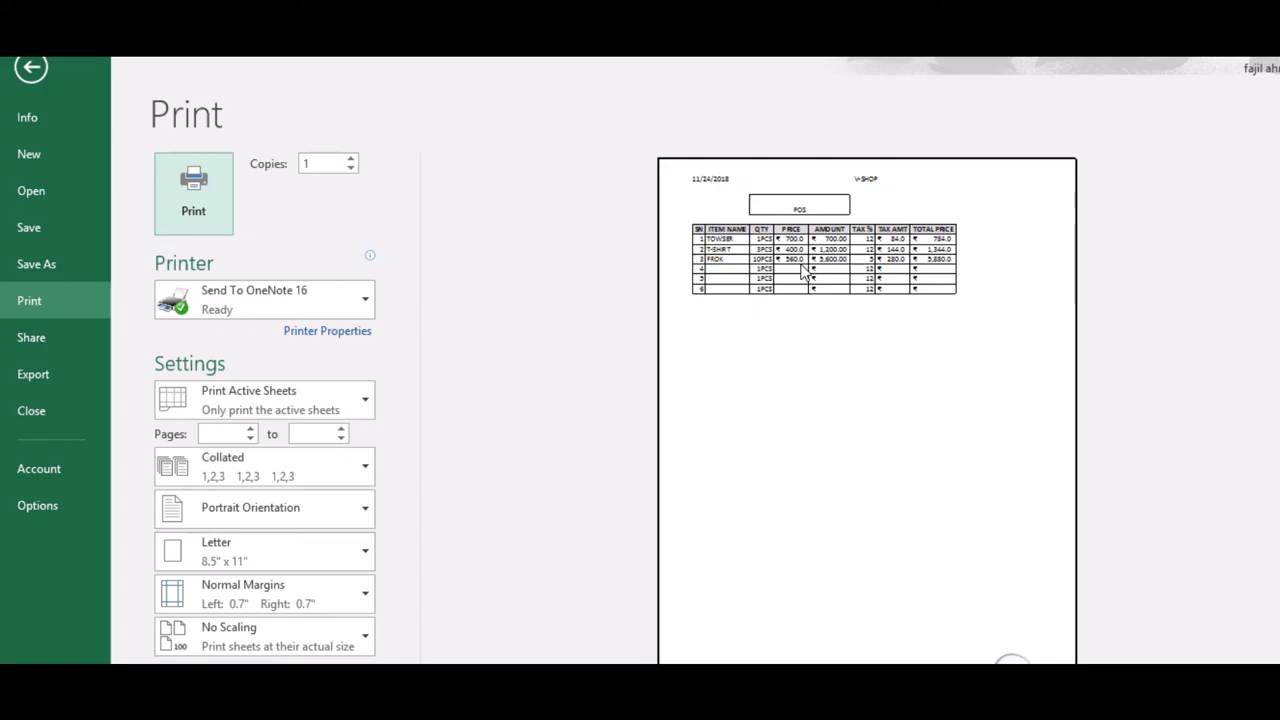
- Exit the print preview back to the POS bill sheet, now fitting one printed page
key("Escape")
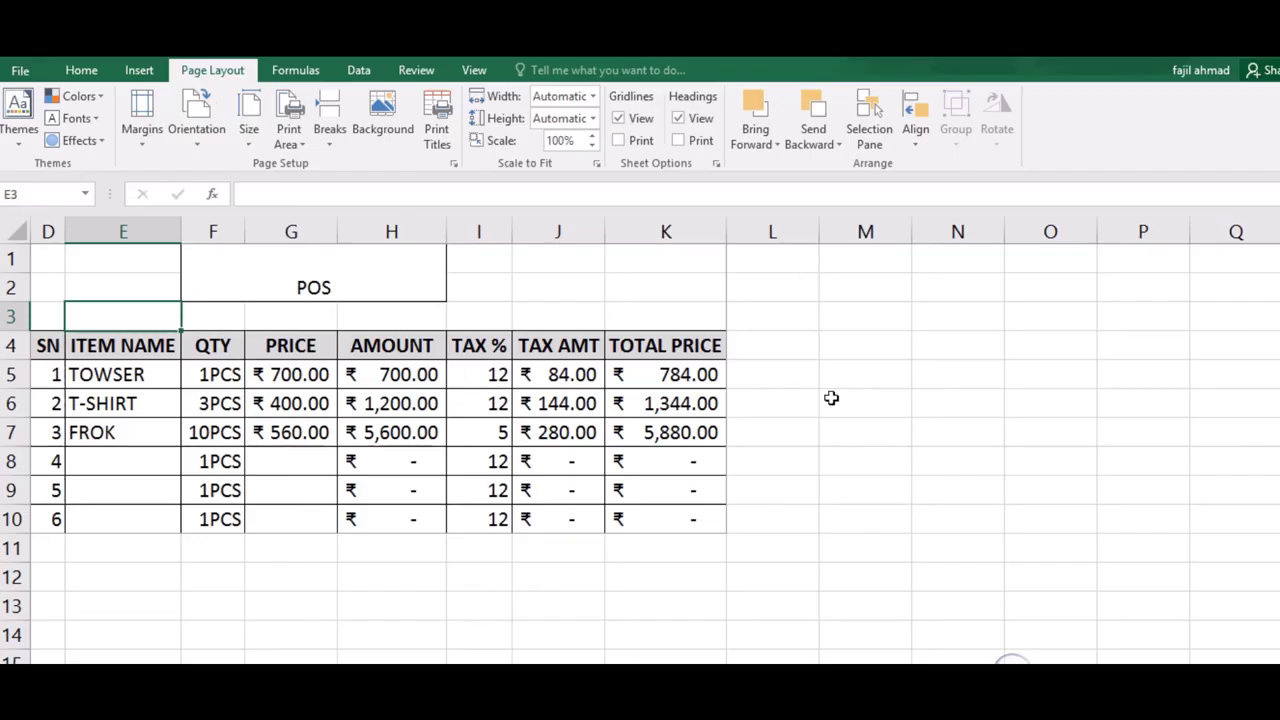
left_click(831, 398)
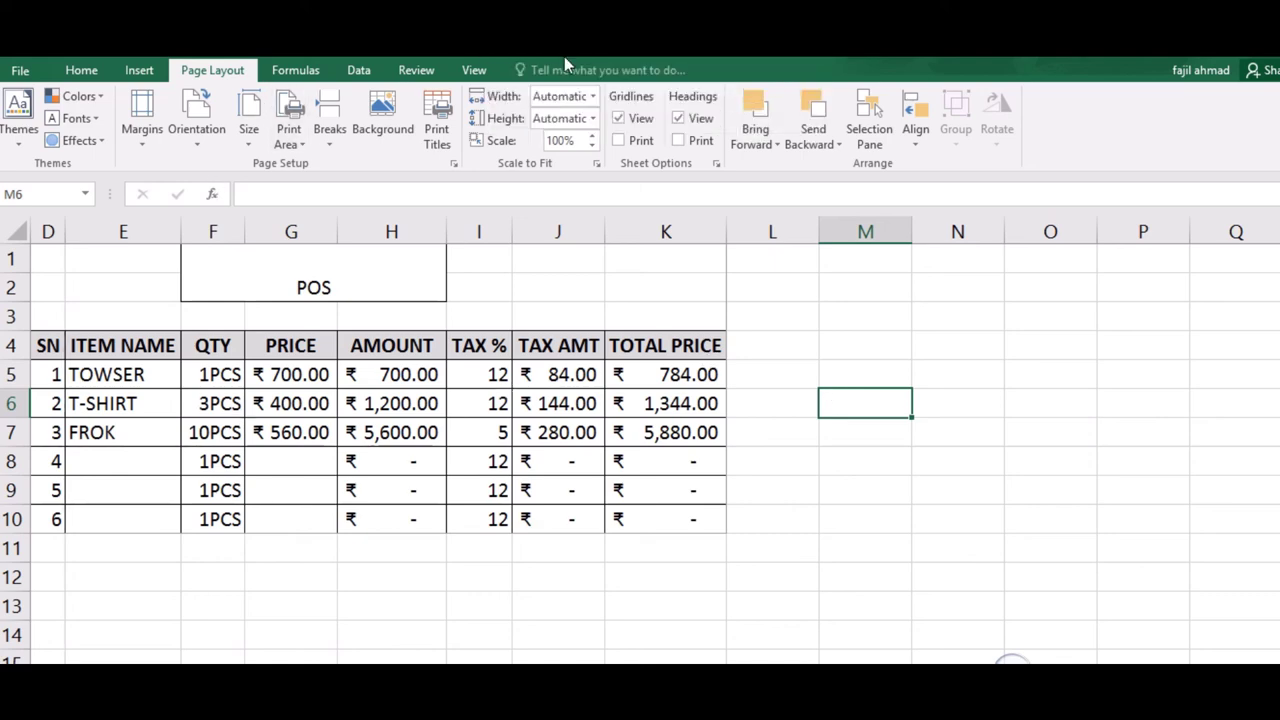
mouse_move(580, 64)
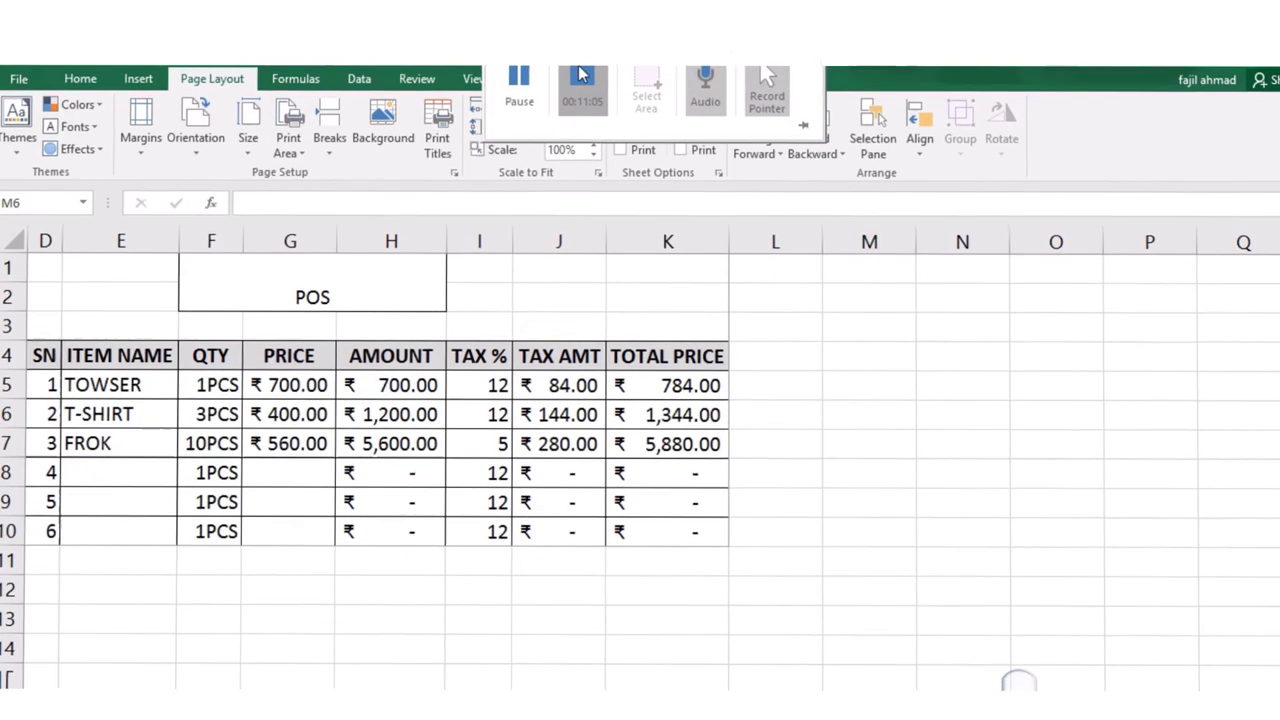